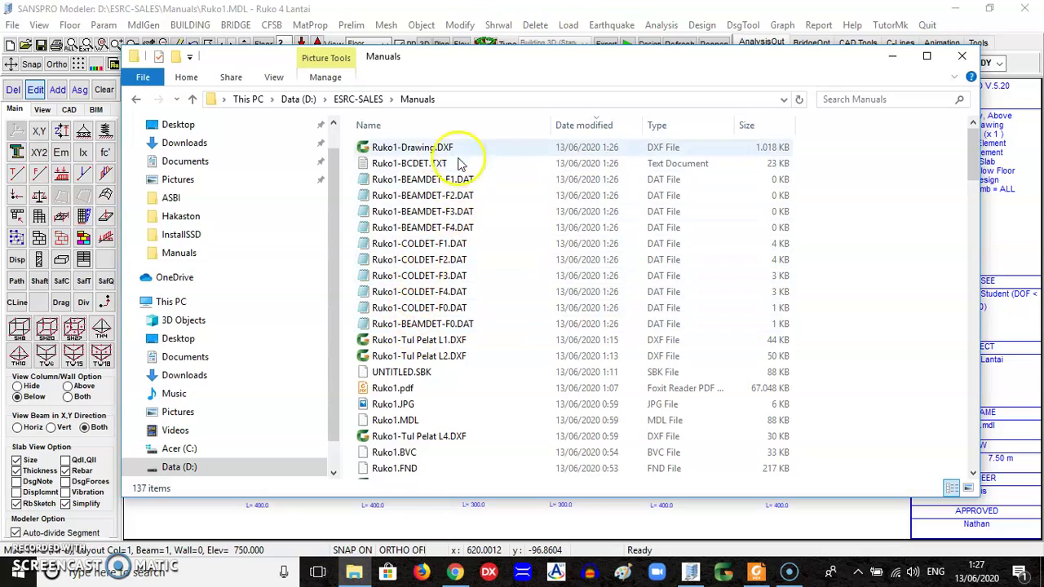
Step: Open Ruko1-Tul Pelat L1.DXF from the Manuals folder in DWG FastView and display its full slab reinforcement plan
click(423, 341)
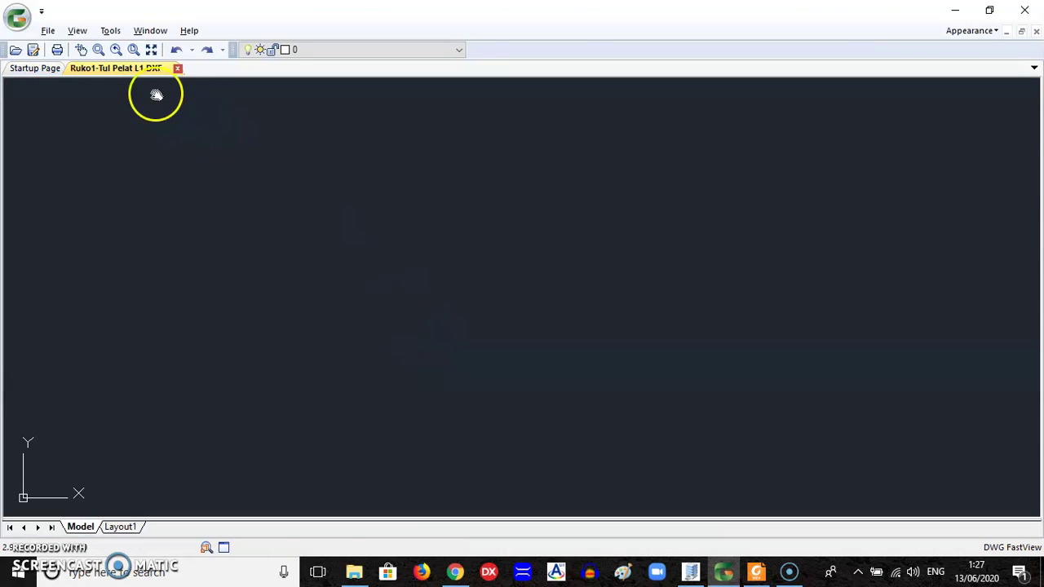
click(79, 36)
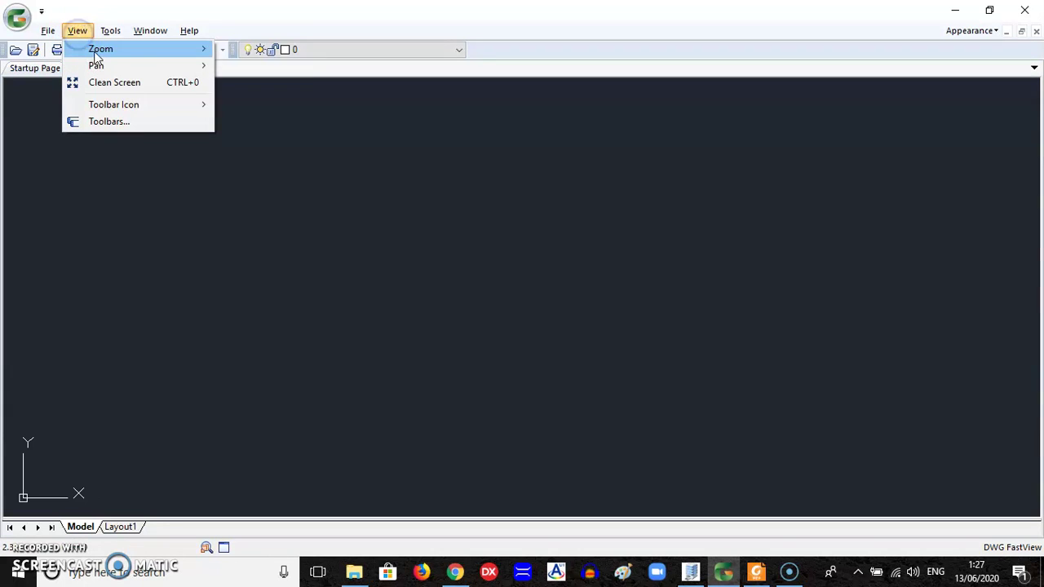
mouse_move(98, 51)
click(254, 232)
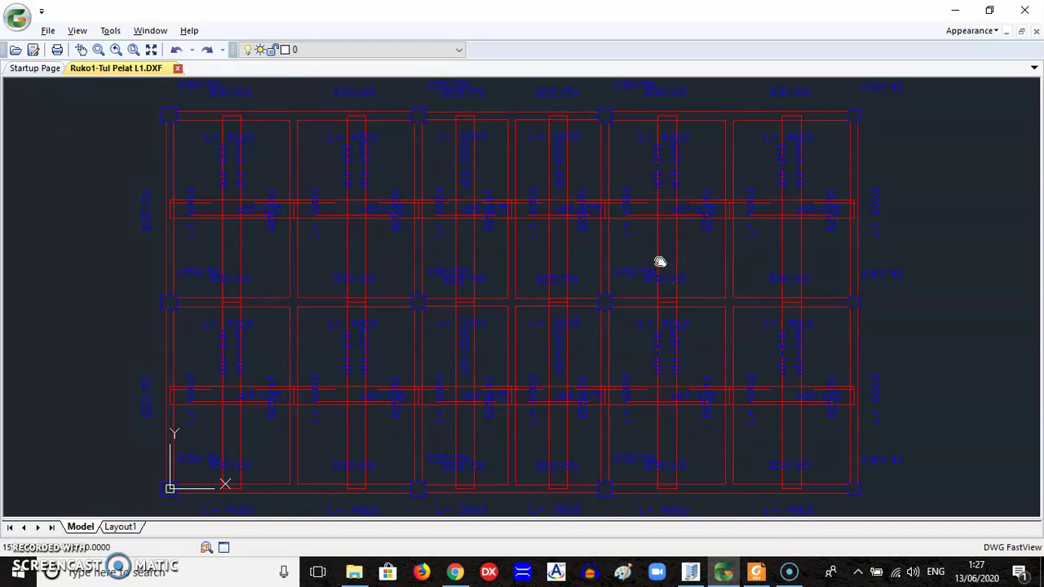
drag(659, 261, 594, 292)
Step: Open Ruko1-Drawing.DXF from the Manuals folder and display all of its drawing sheets at their full extents
click(354, 573)
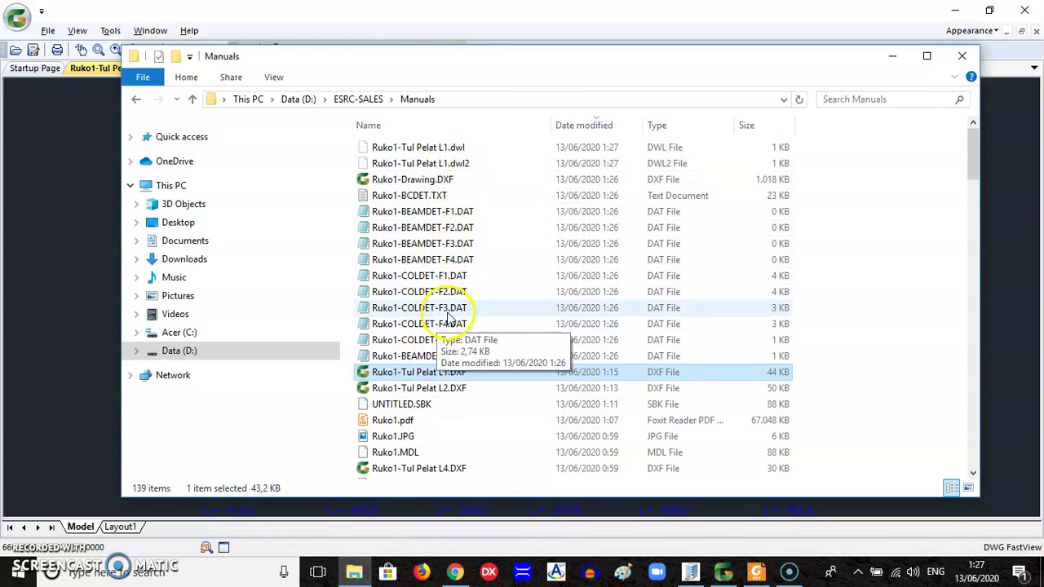
click(425, 181)
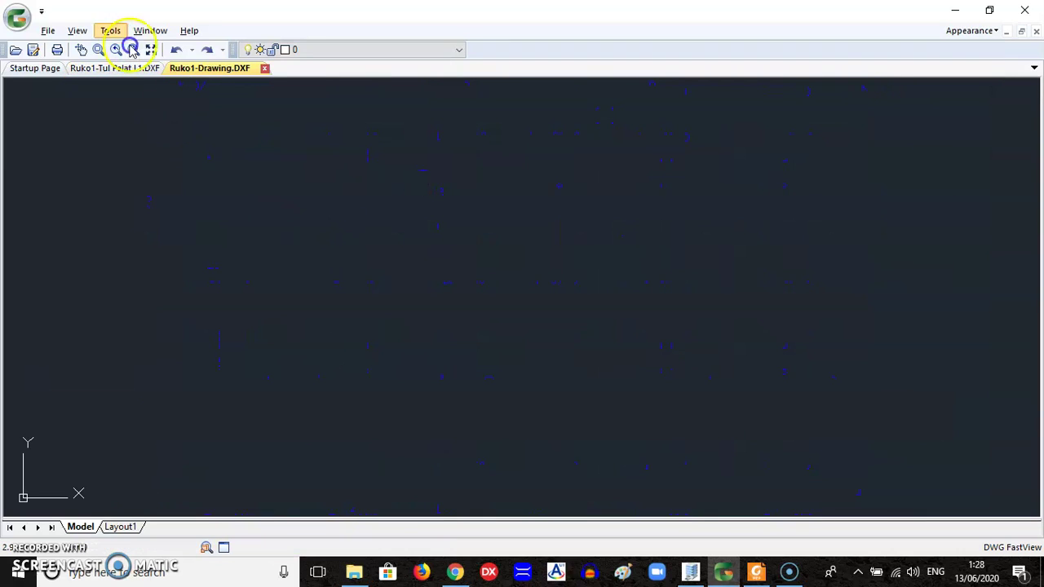
click(77, 31)
mouse_move(97, 49)
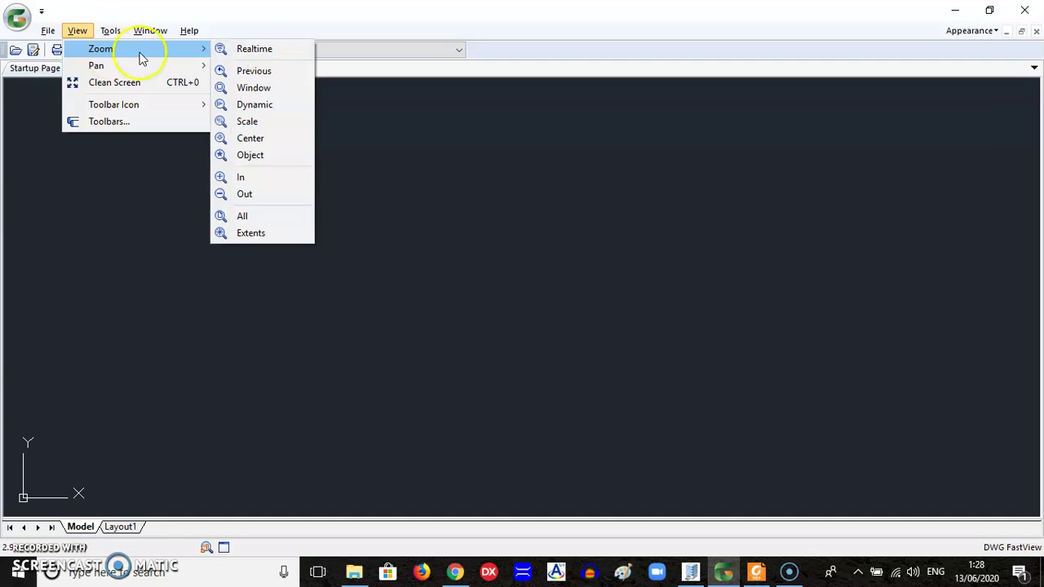
click(256, 233)
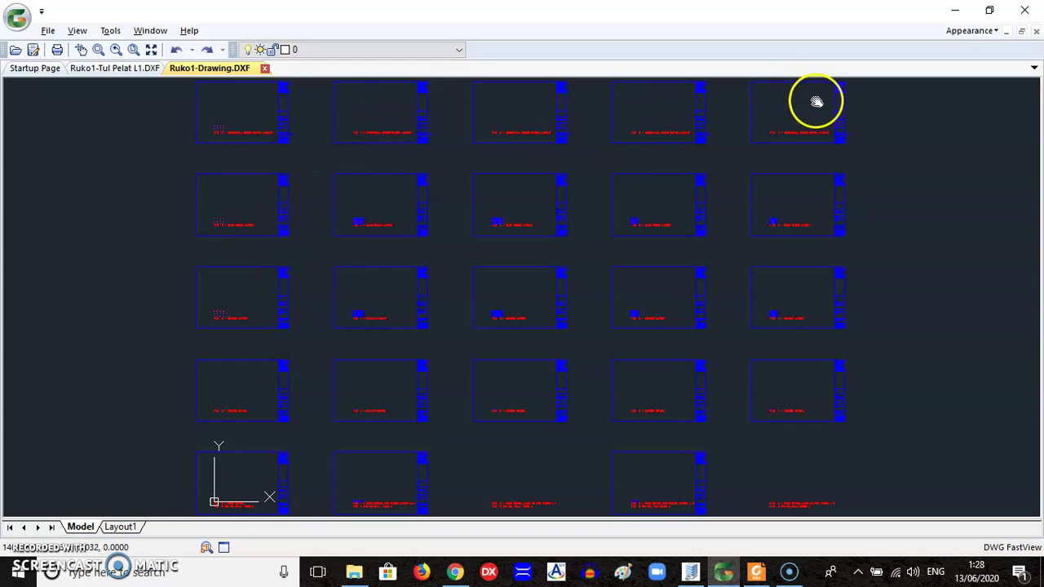
Step: Examine the FLR 1 slab reinforcement plan up close, then return to the overview of all sheets
click(97, 51)
click(356, 219)
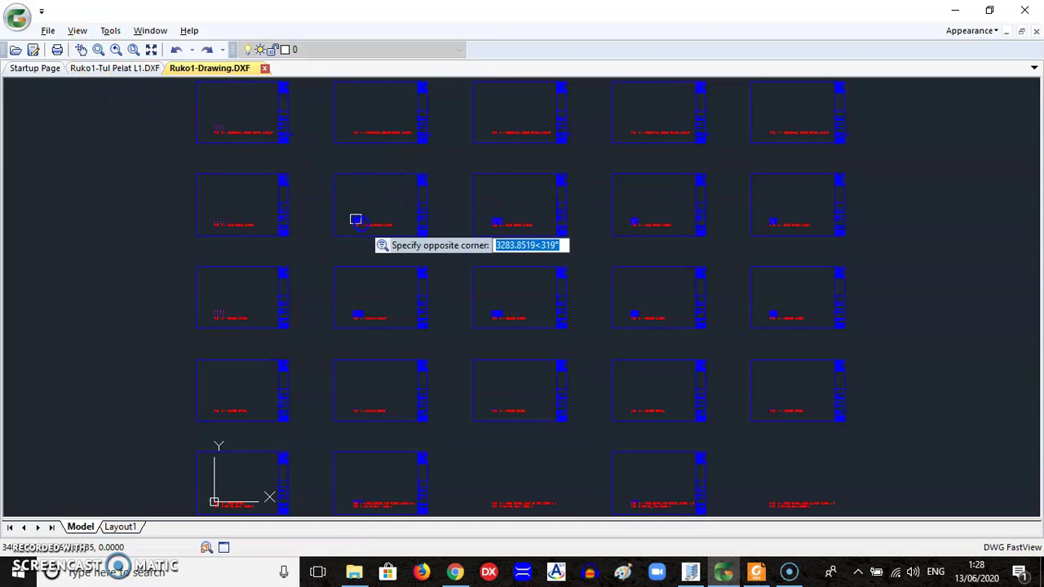
click(367, 228)
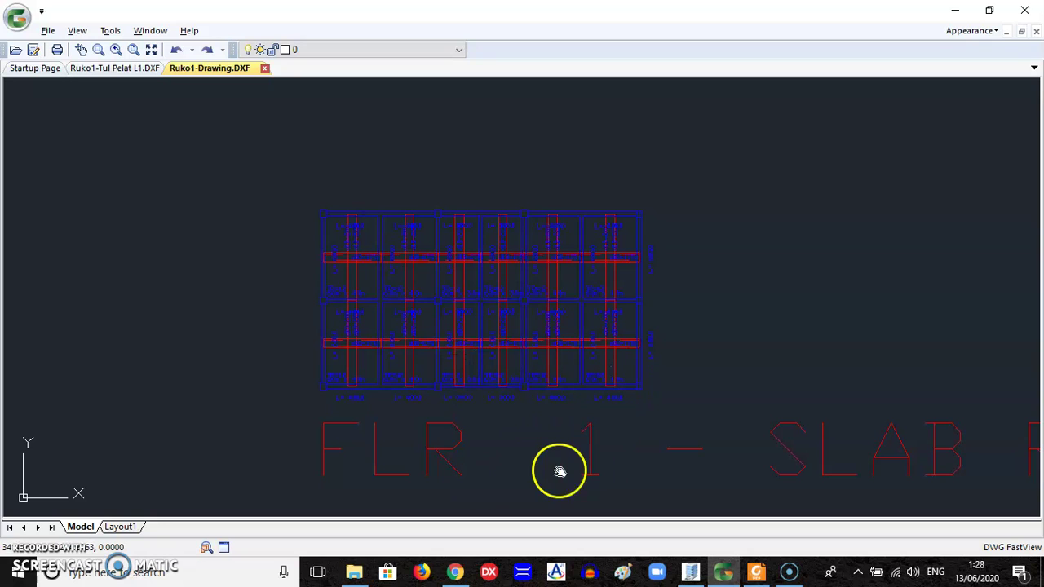
click(100, 51)
click(310, 204)
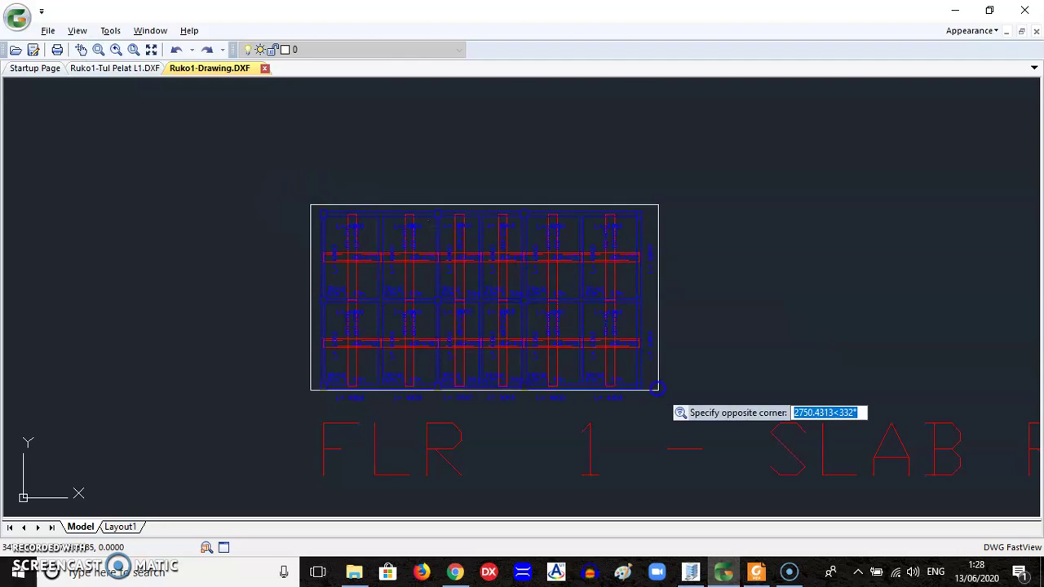
click(659, 392)
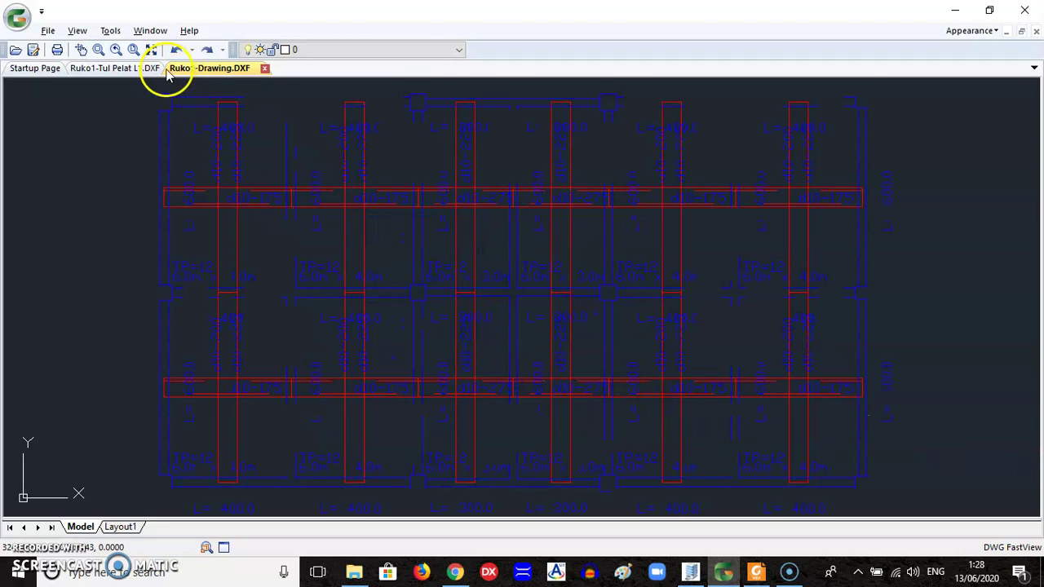
click(116, 50)
click(116, 50)
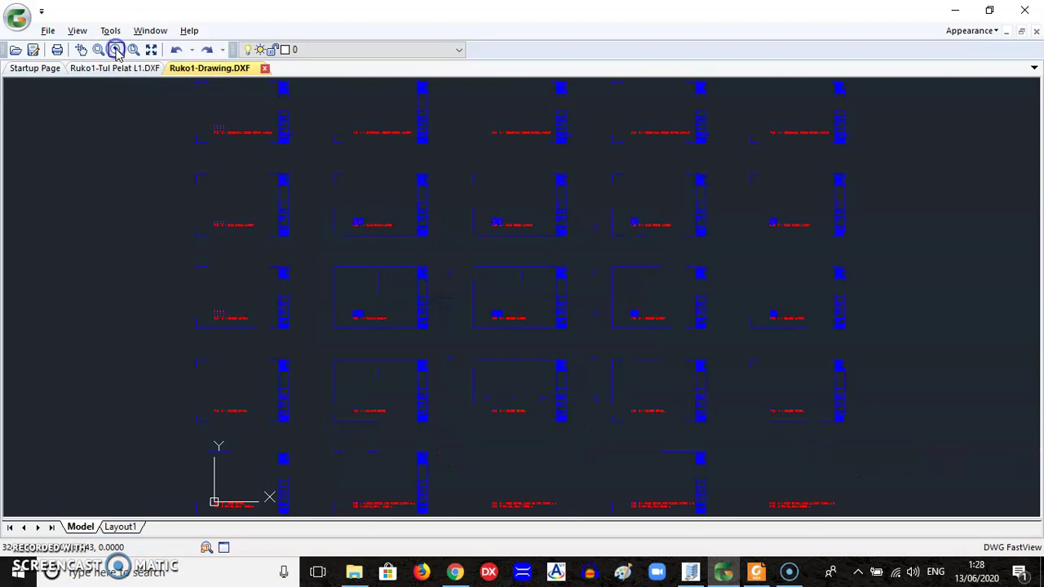
Step: Inspect the FLR 1 column layout plan with its column and beam labels, and go back to the sheet overview
click(97, 50)
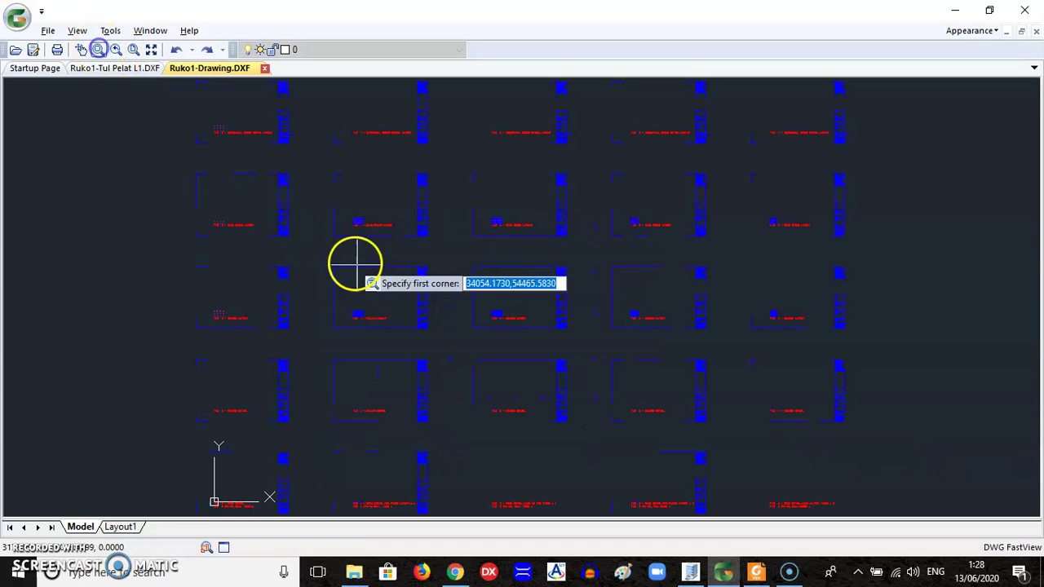
click(356, 308)
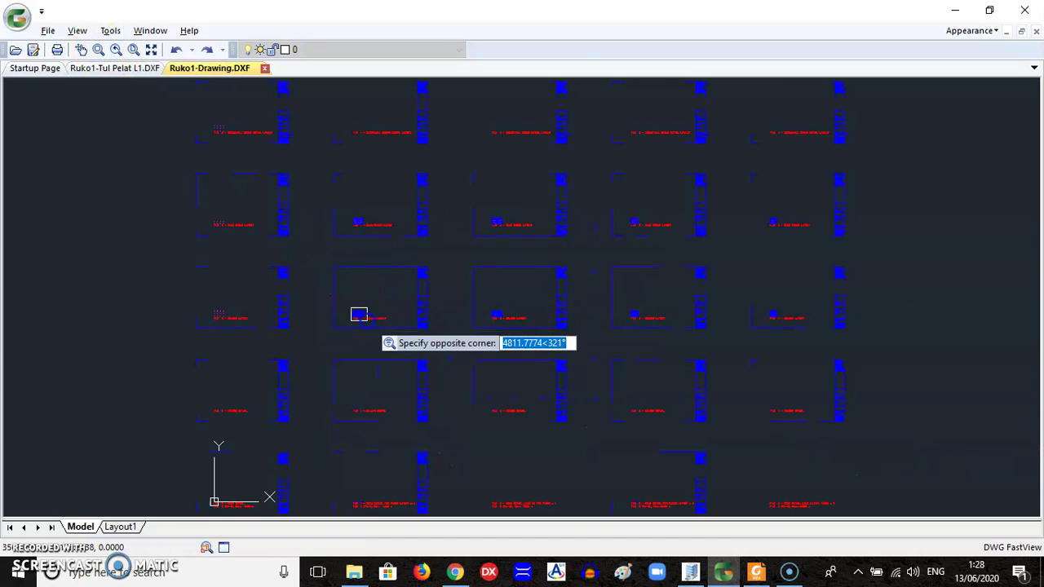
click(367, 319)
click(97, 50)
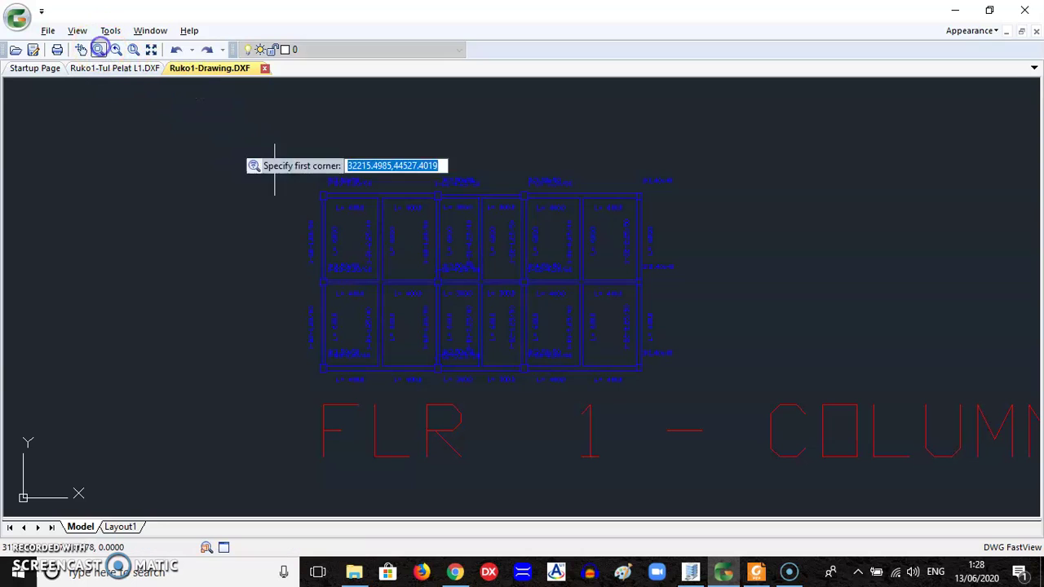
click(298, 167)
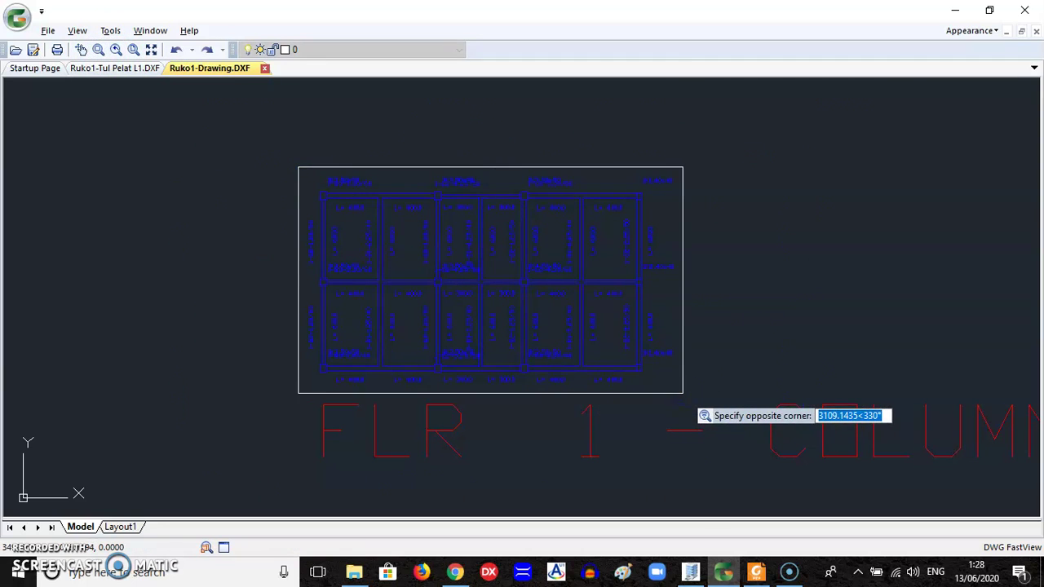
click(683, 393)
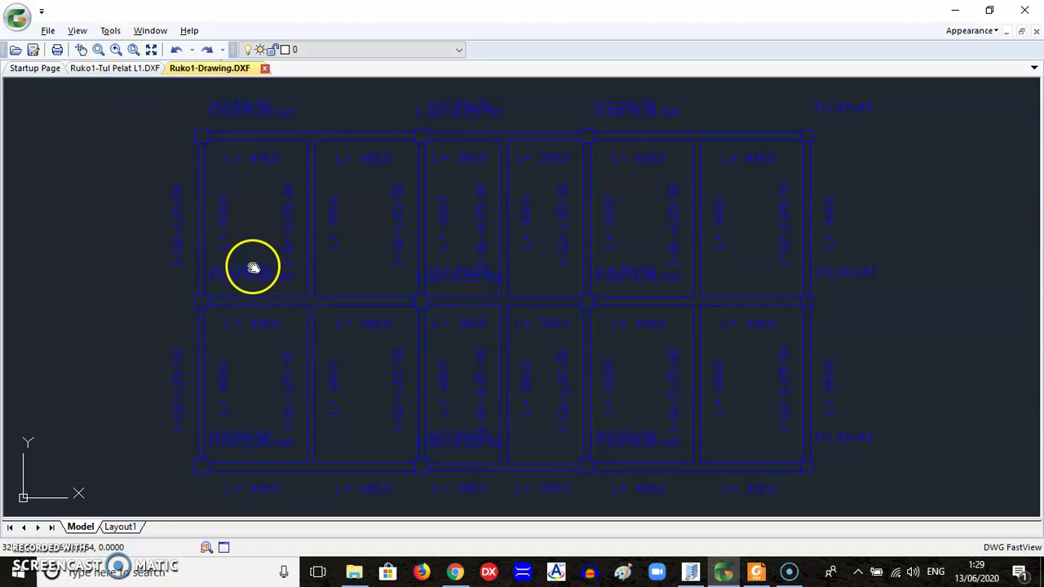
click(116, 50)
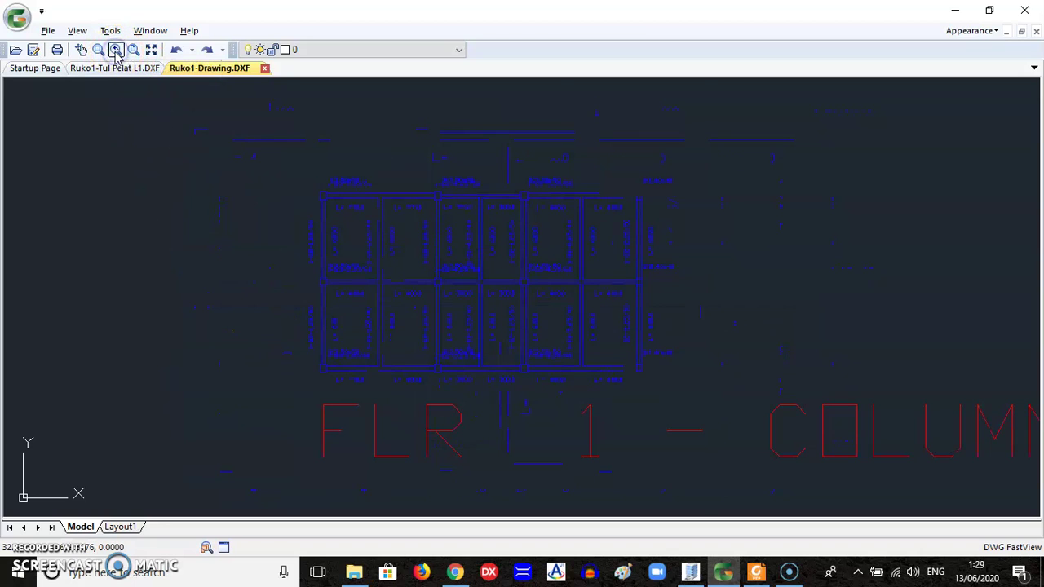
click(115, 50)
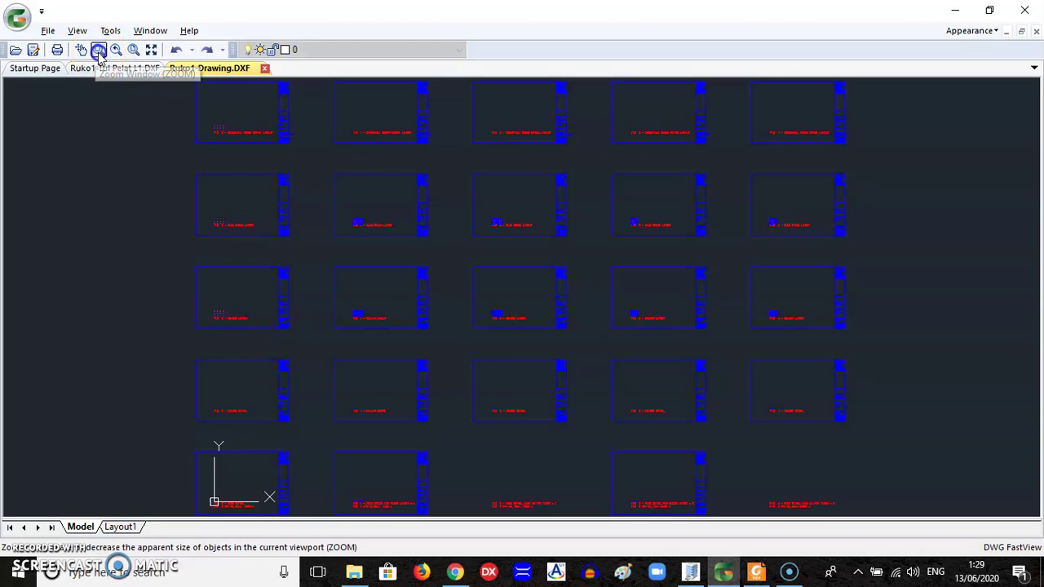
Step: Review the column detail tables on the FLR 1 column detail sheet and return to the full set of sheets
click(97, 50)
click(352, 407)
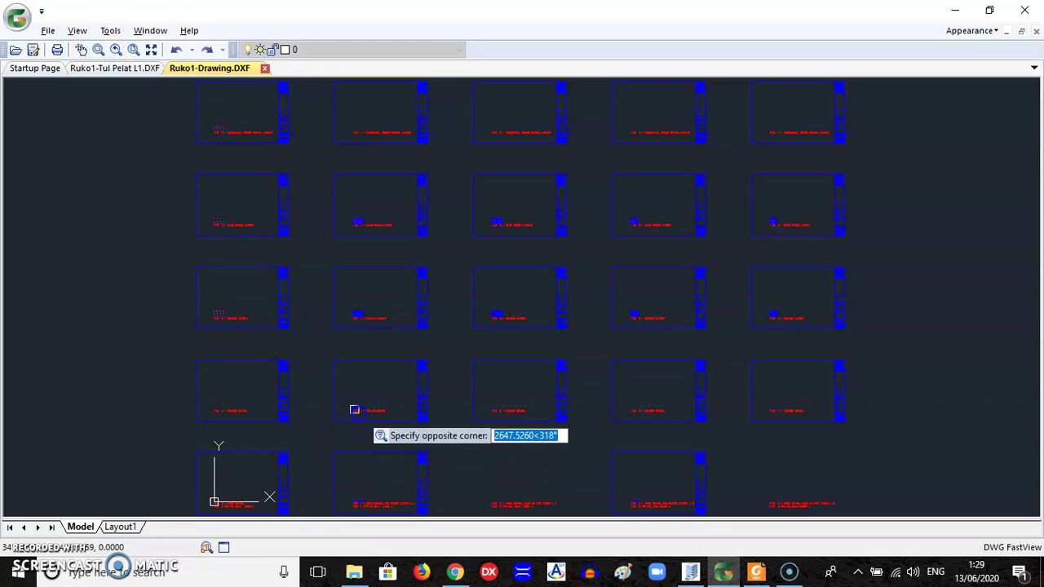
click(360, 416)
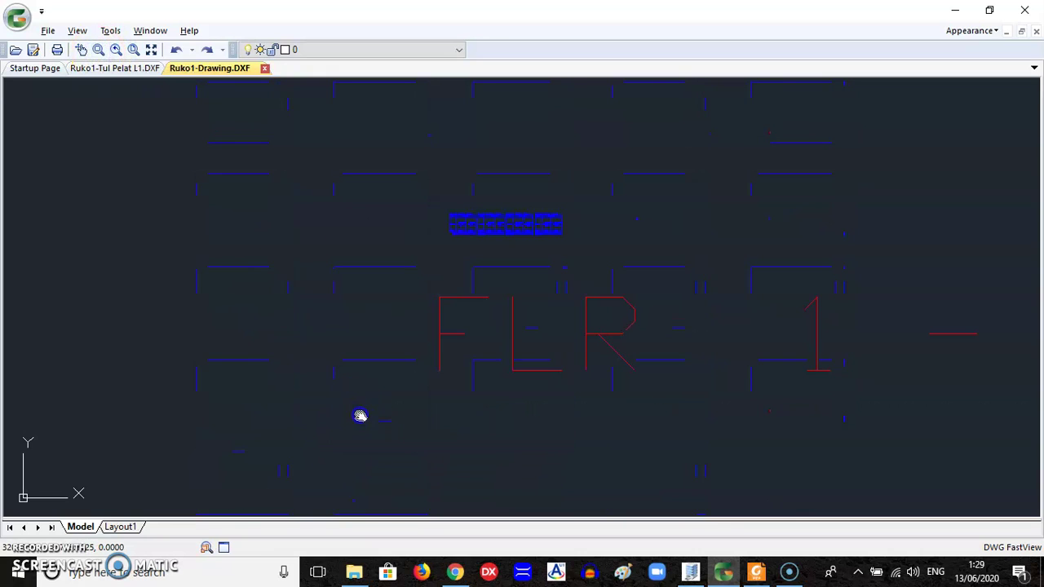
click(98, 50)
click(446, 209)
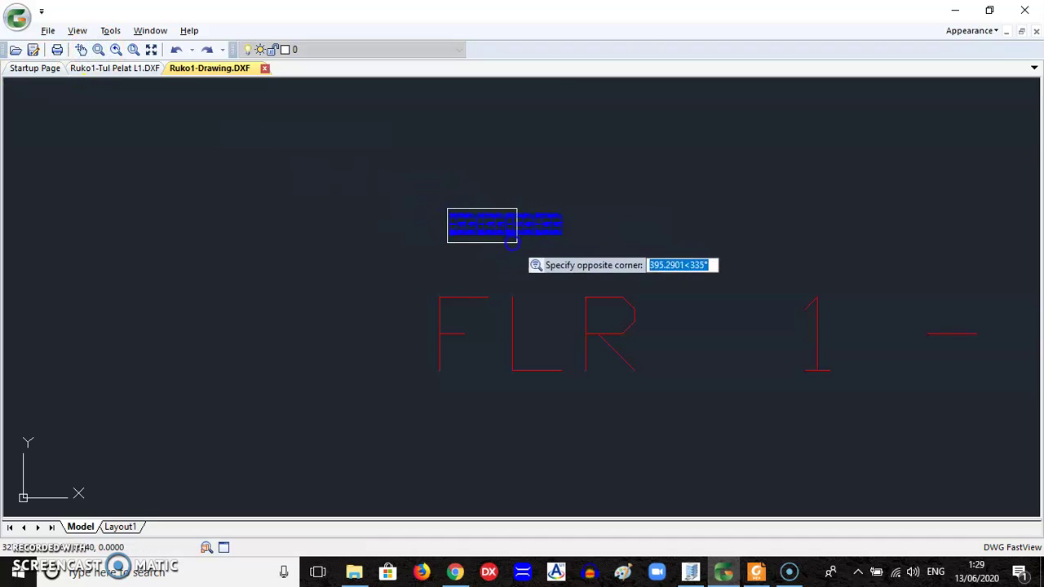
click(569, 243)
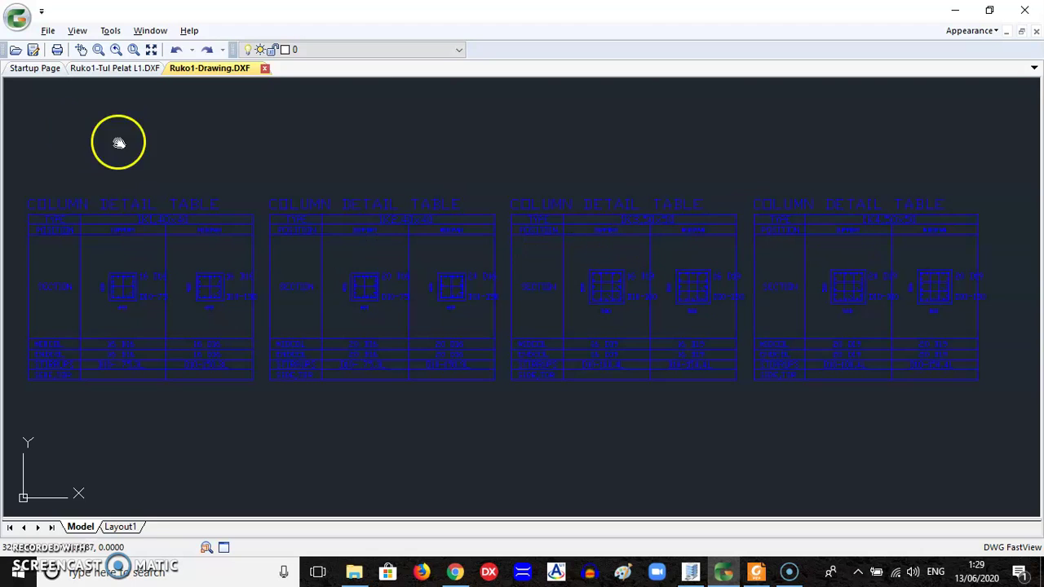
click(115, 50)
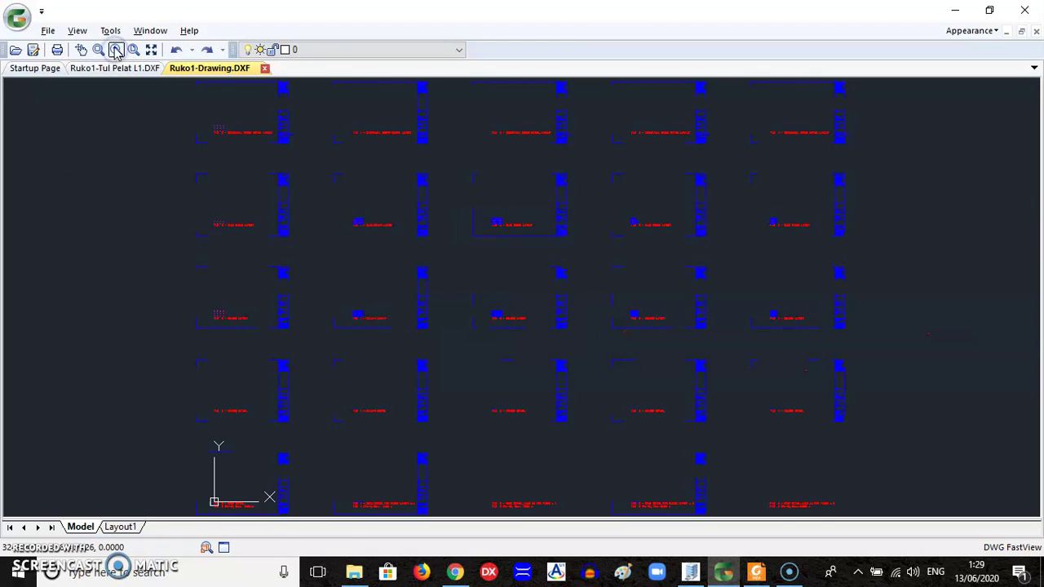
click(98, 50)
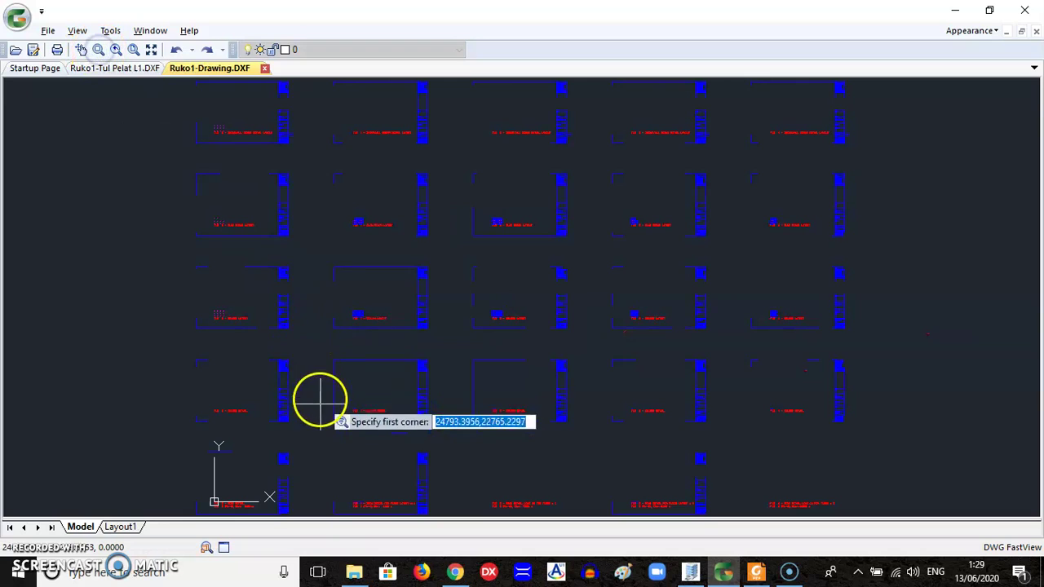
click(352, 498)
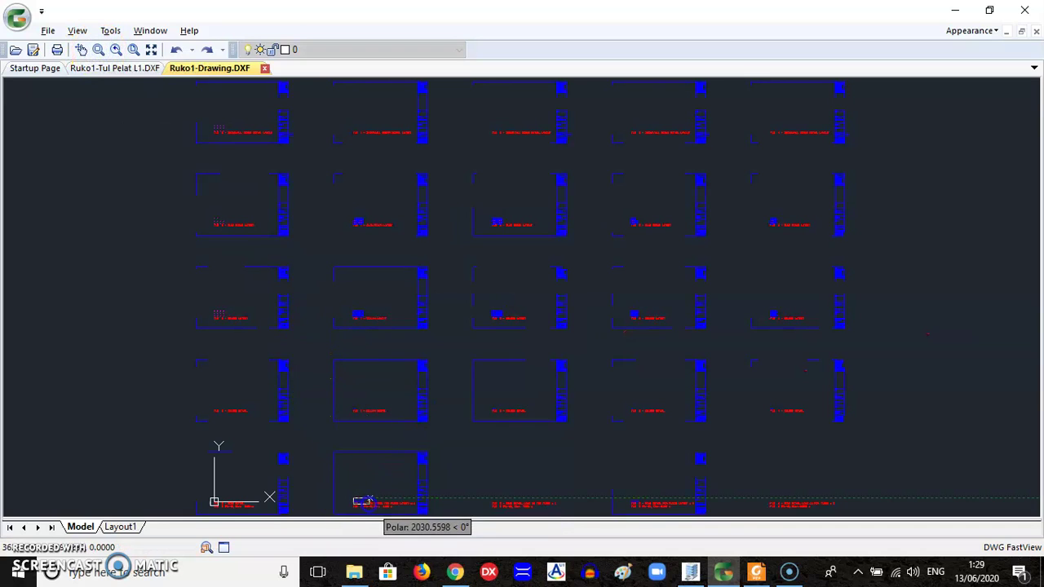
click(369, 506)
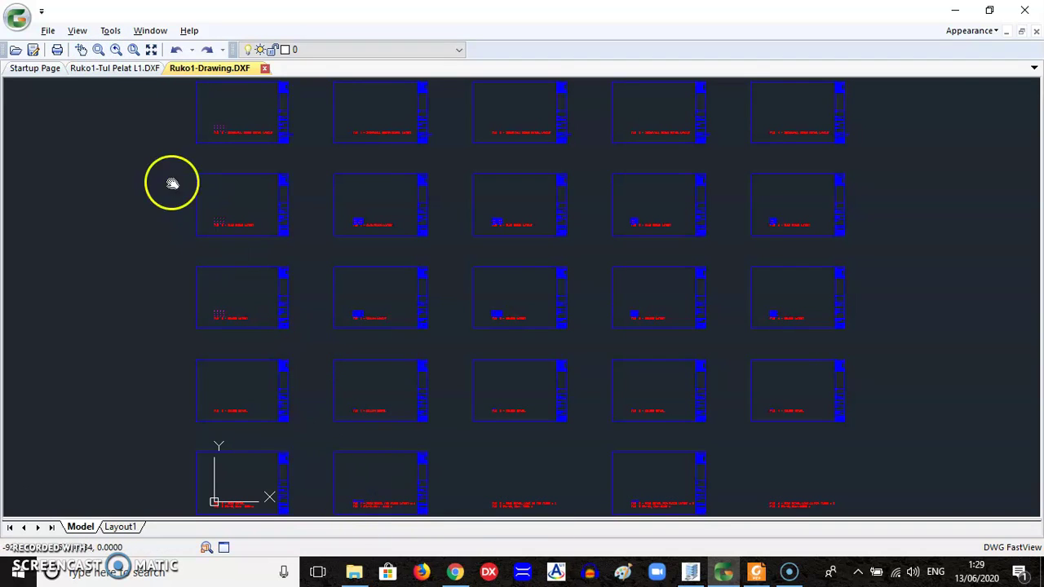
Step: Study the beam section and reinforcement tables on the FLR 1 beam detail sheet, then restore the overview of all sheets
click(98, 50)
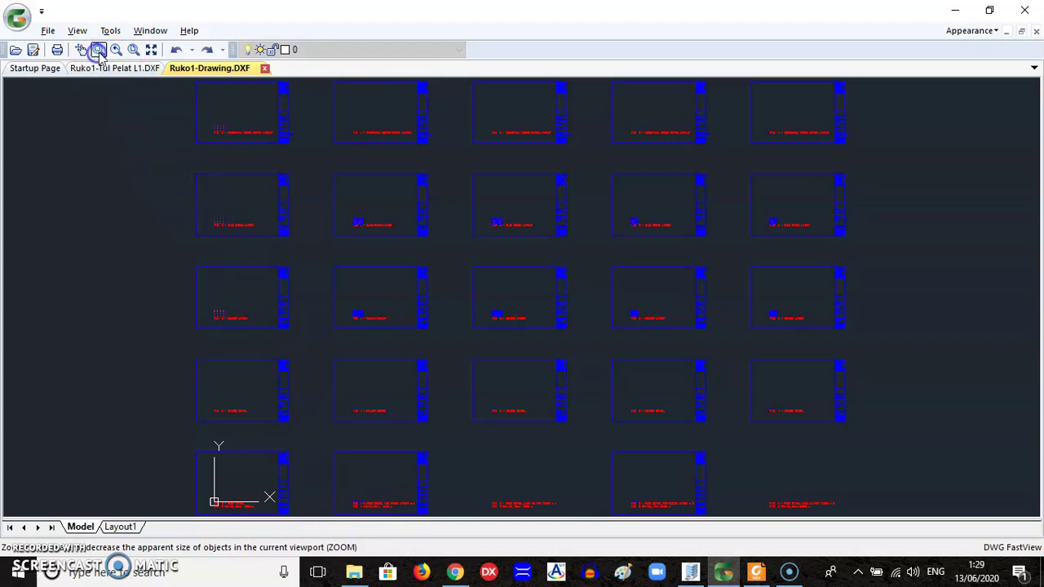
click(349, 495)
click(369, 506)
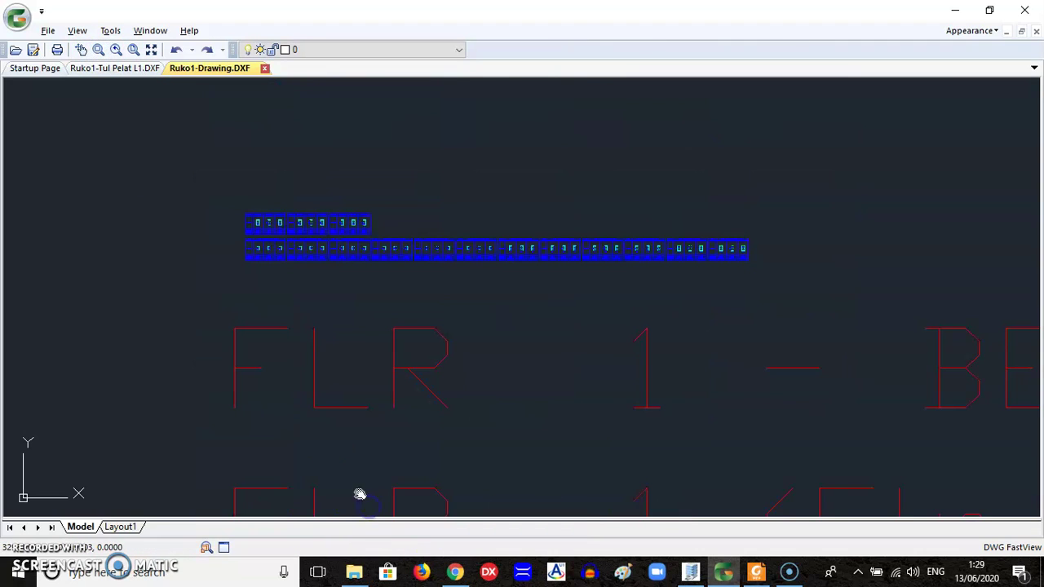
click(98, 50)
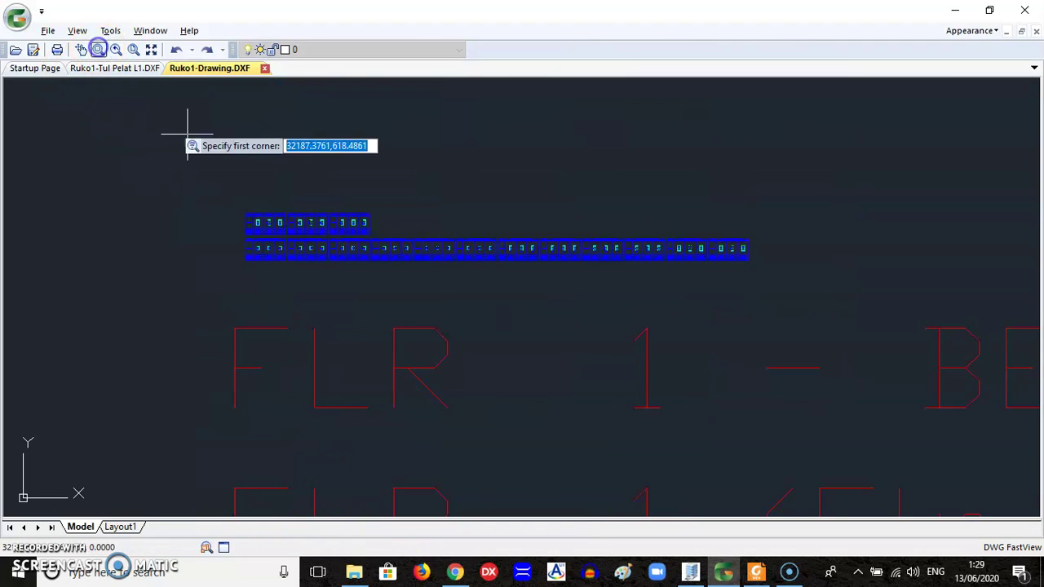
click(242, 211)
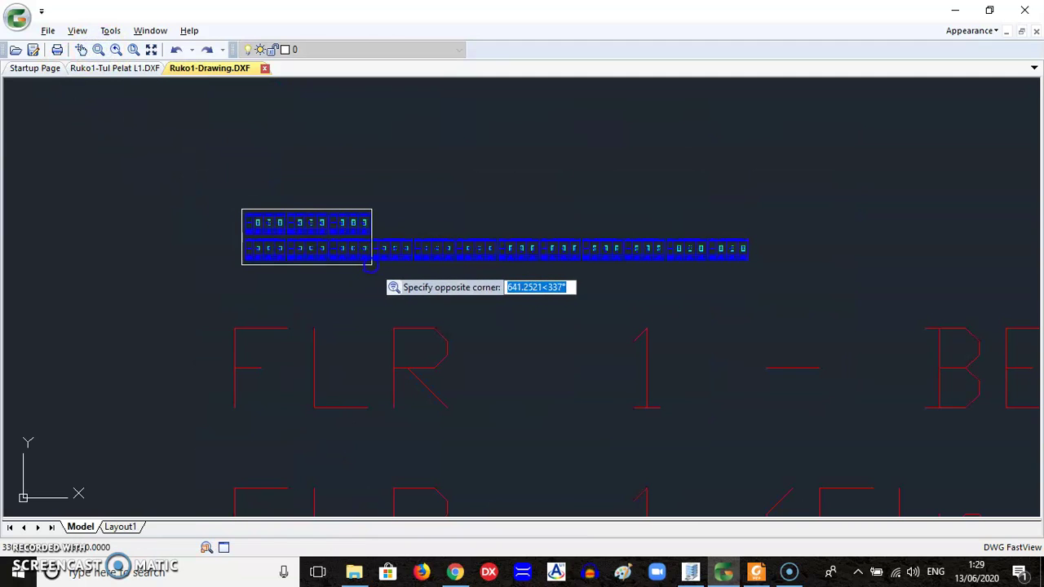
click(371, 263)
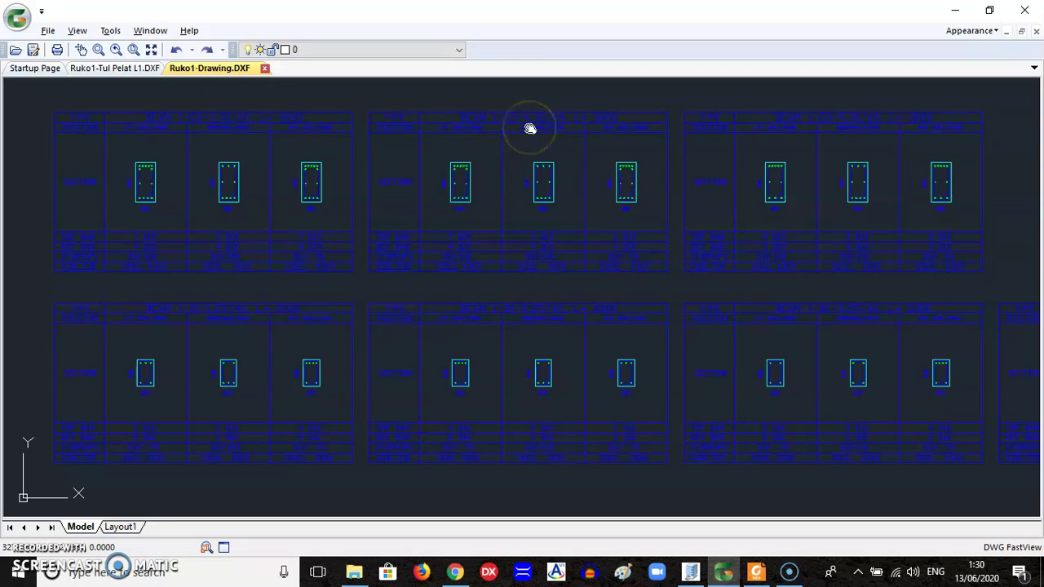
mouse_move(828, 143)
mouse_down()
mouse_move(820, 133)
mouse_move(832, 126)
mouse_move(813, 139)
mouse_move(65, 310)
mouse_move(93, 326)
mouse_move(149, 327)
mouse_move(150, 309)
mouse_move(491, 331)
mouse_move(536, 340)
mouse_move(581, 396)
mouse_up()
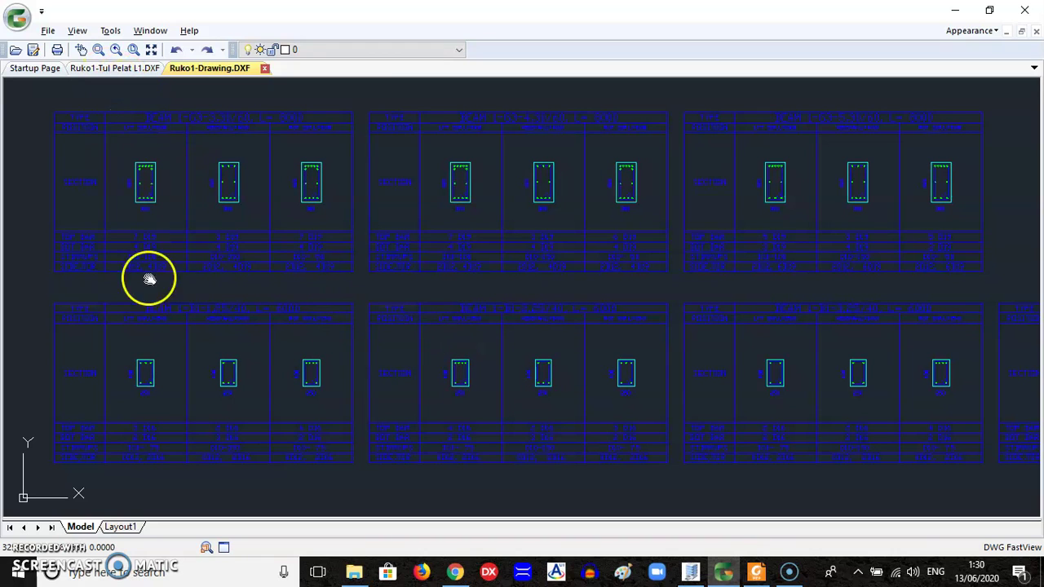
click(114, 50)
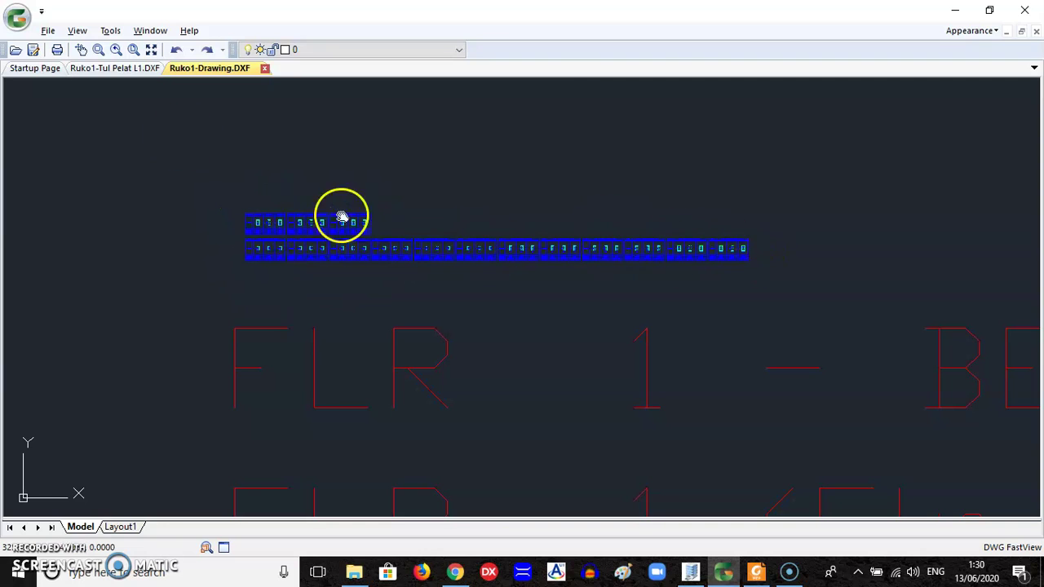
click(115, 50)
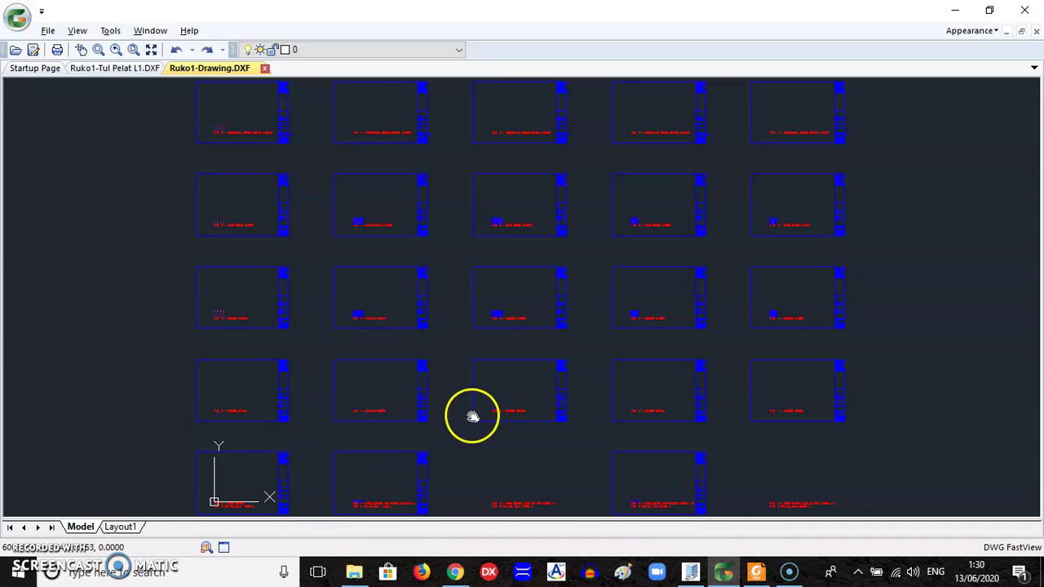
Step: Zoom in on the title block of the FLR 1 column detail sheet to examine it, and return to the previous view
click(98, 50)
click(406, 355)
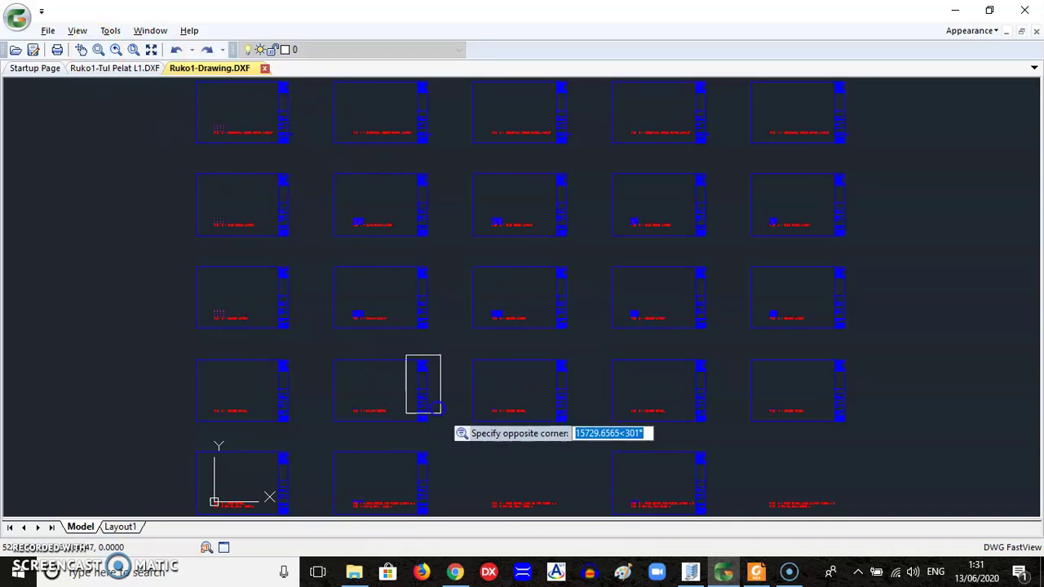
click(446, 426)
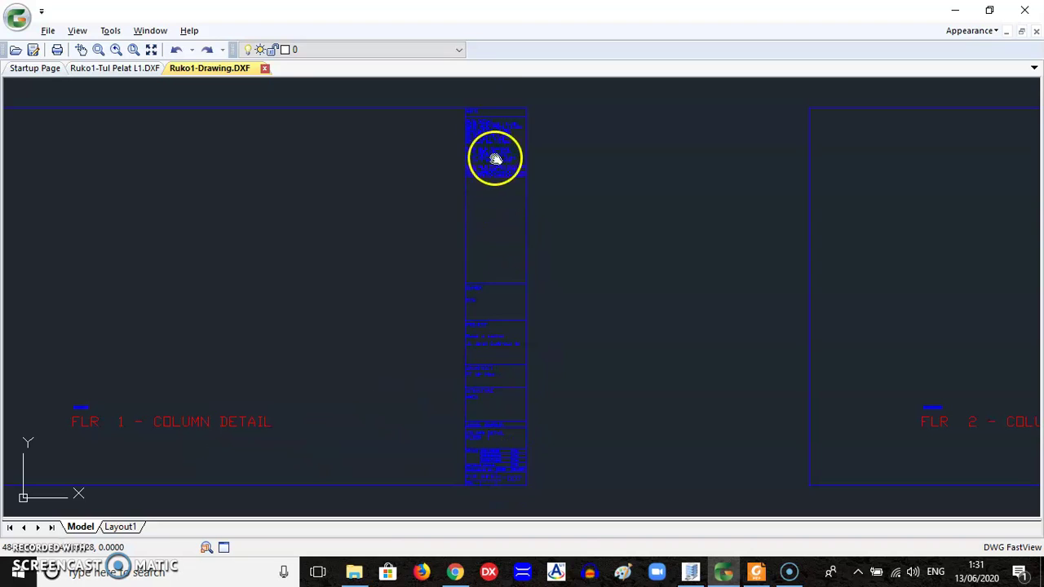
click(115, 50)
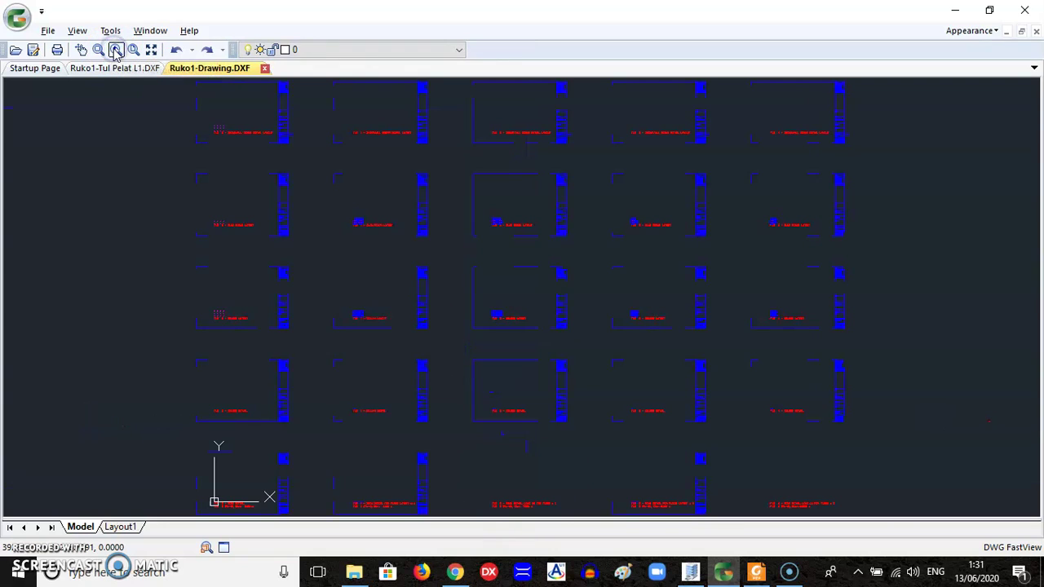
click(115, 51)
click(120, 49)
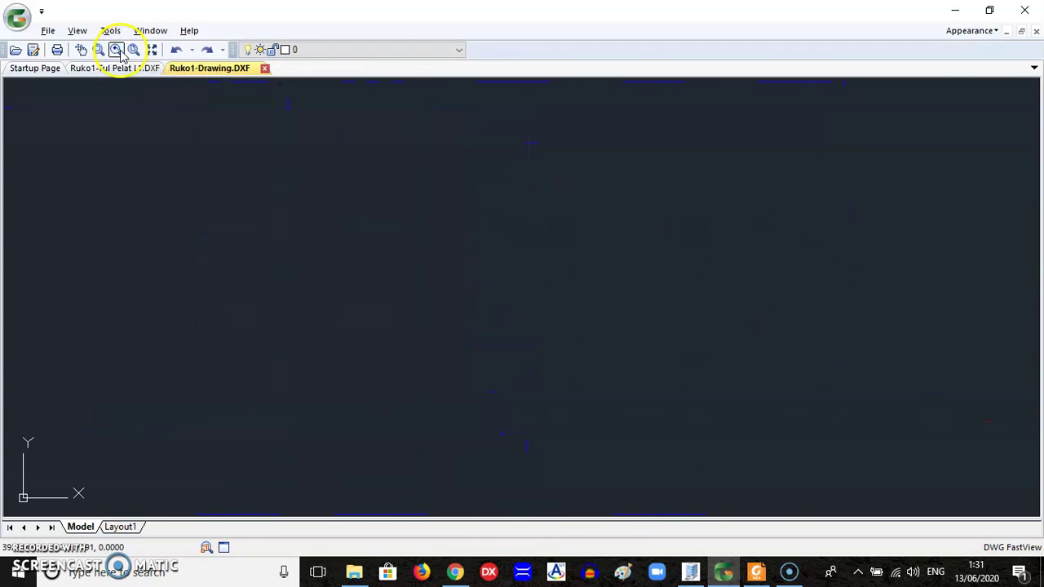
Step: Switch to SANSPRO Modeler and apply mass contribution factors of 1.000 for LC-0 and LC-1, and 0.25 for LC-2 with the Hotel/Office/Apt live load
click(690, 573)
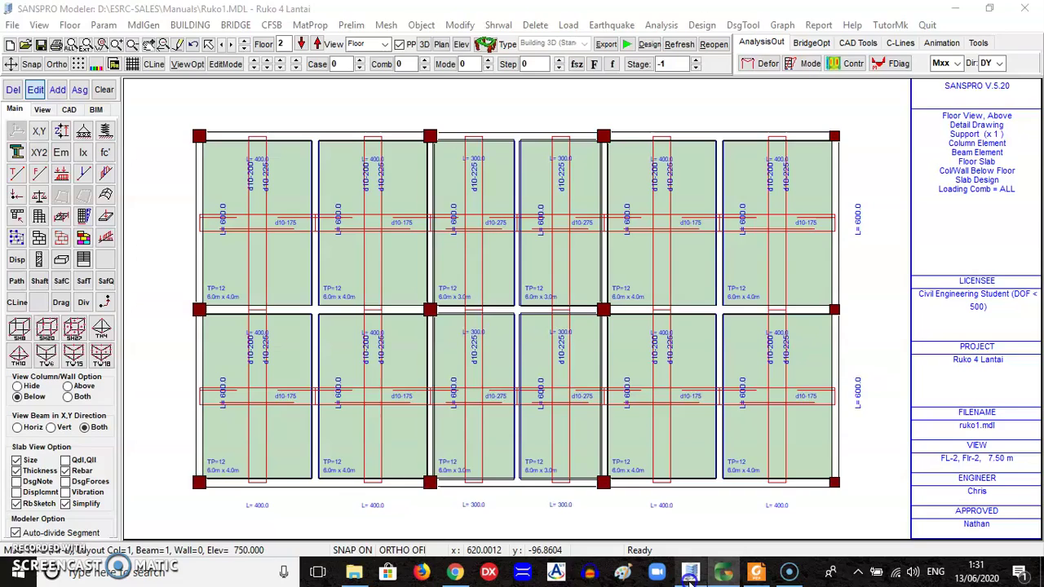
click(610, 522)
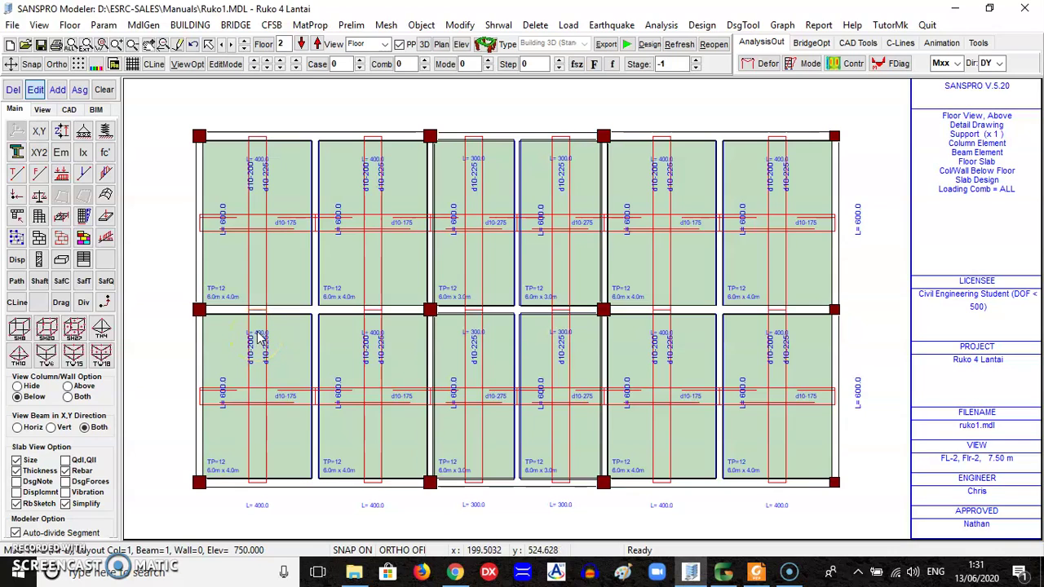
click(36, 533)
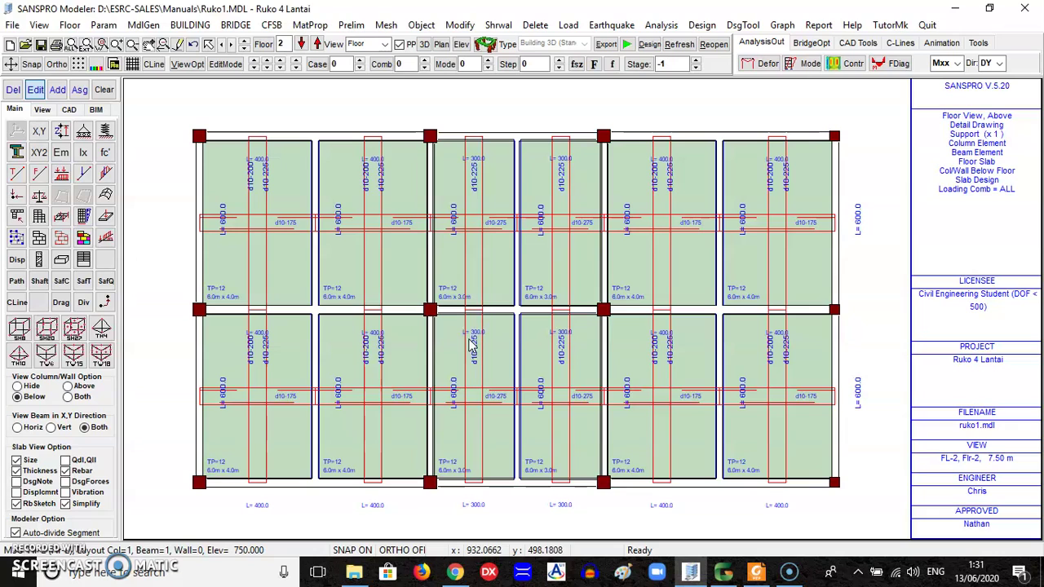
click(507, 334)
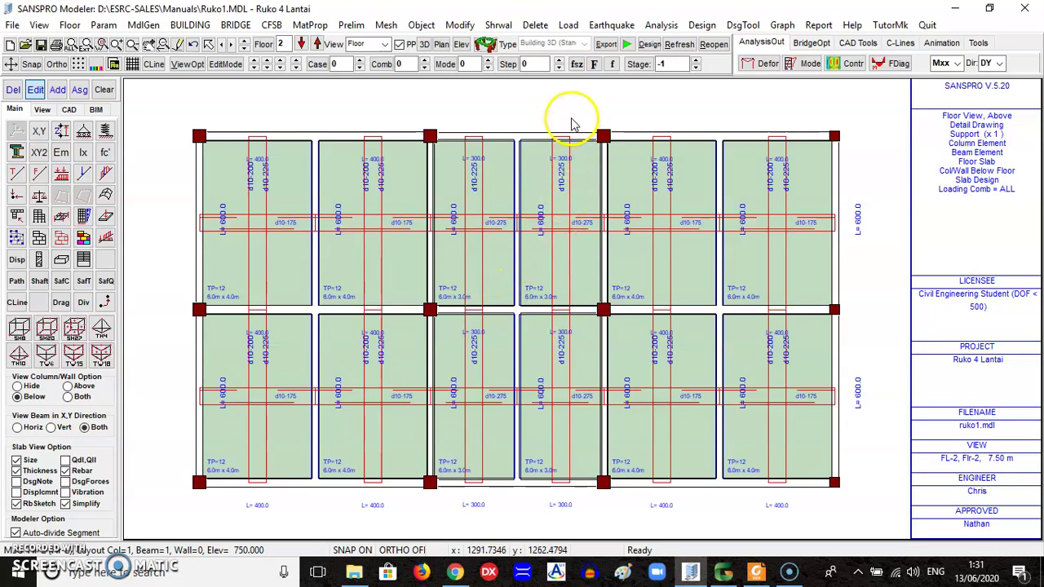
click(569, 25)
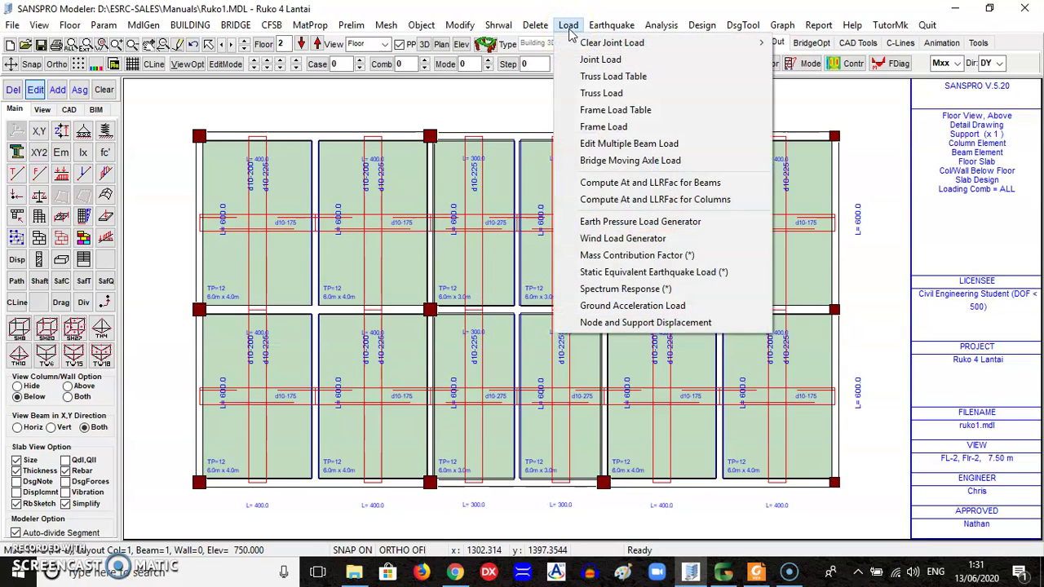
click(670, 257)
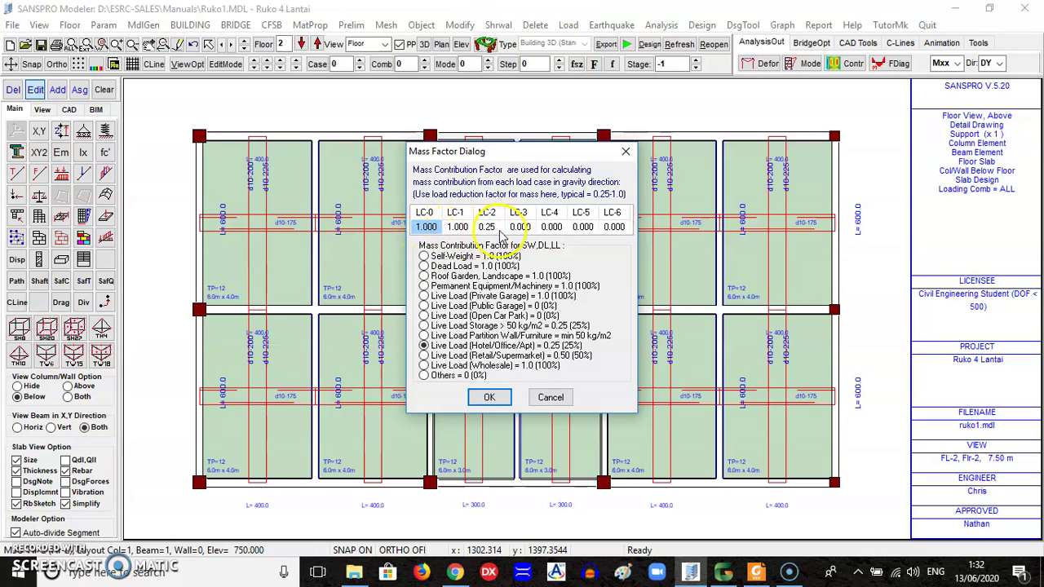
click(490, 397)
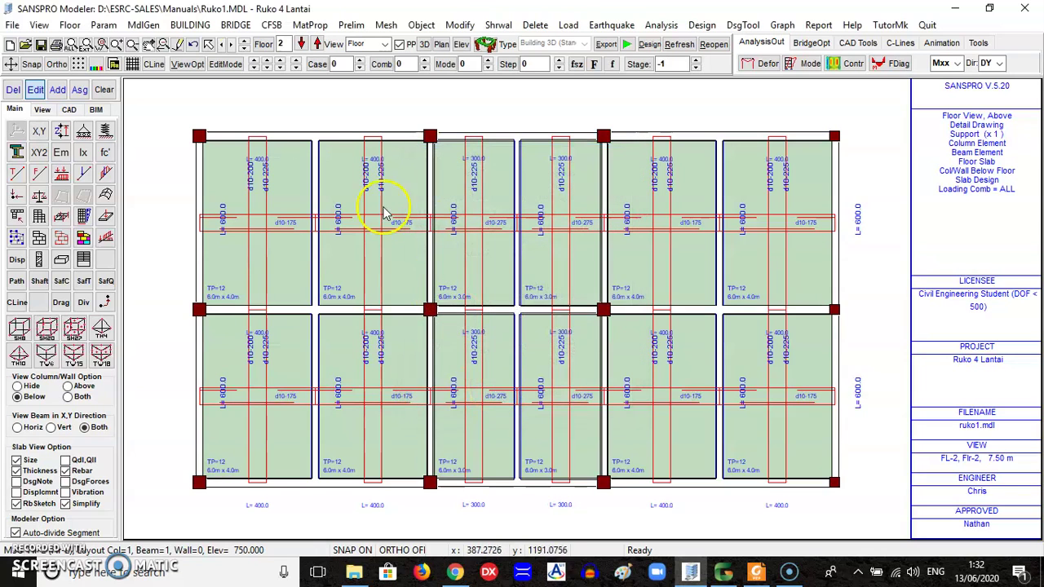
Step: Set the analysis method to Dynamic Spectrum Response in the general analysis options
click(101, 25)
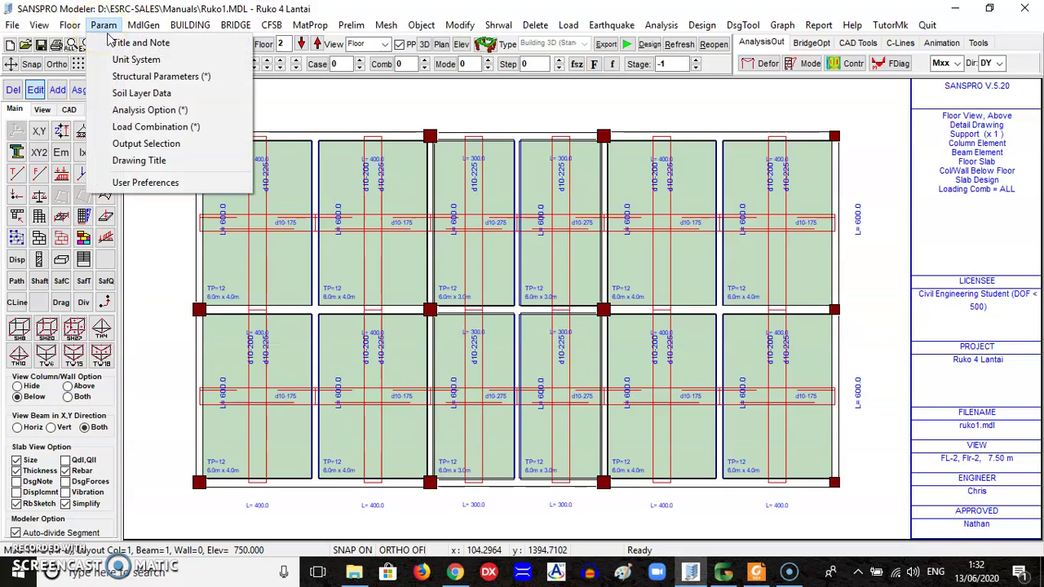
click(134, 109)
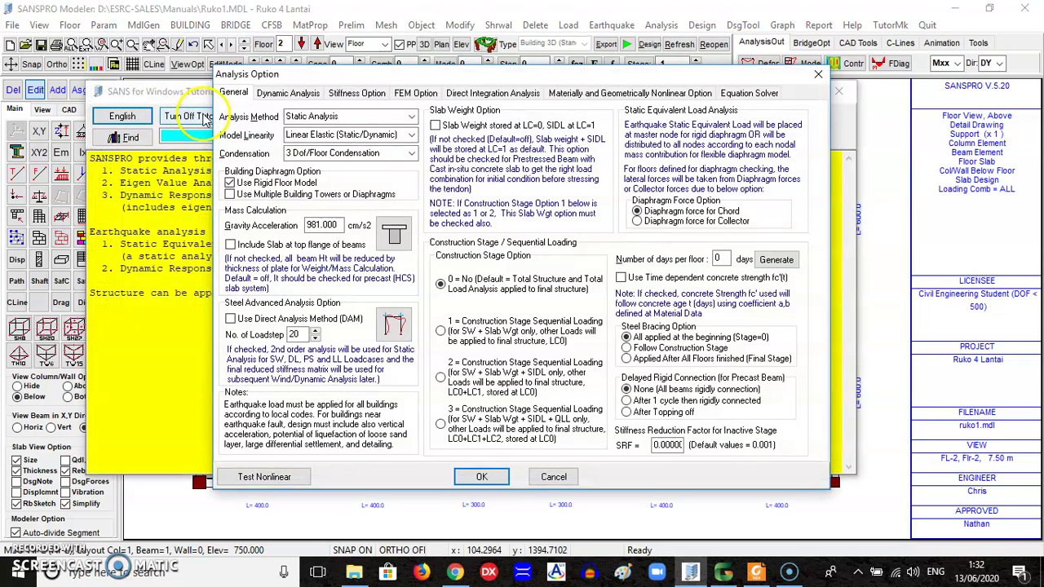
click(411, 117)
click(352, 152)
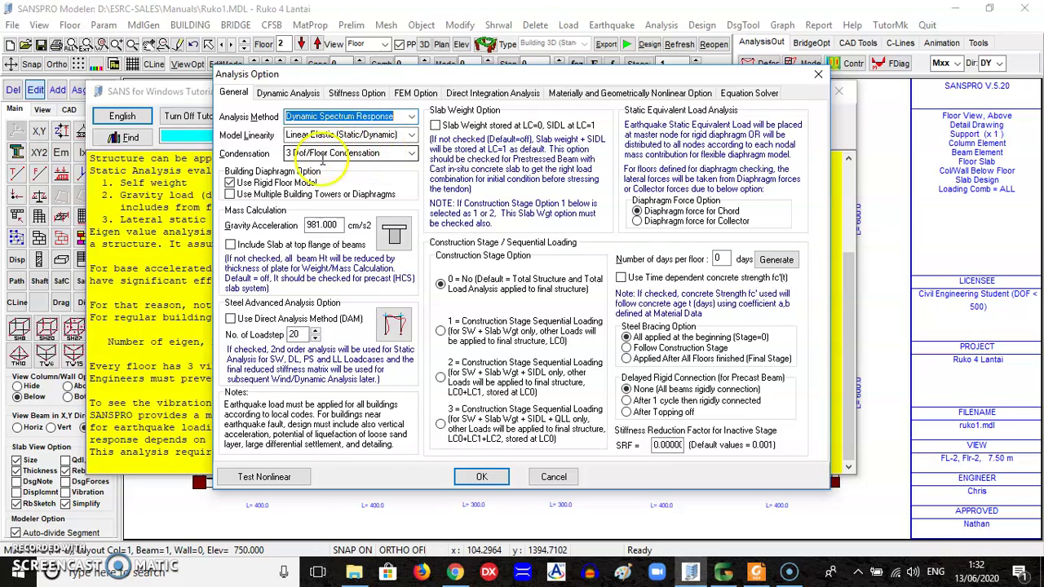
Step: Apply the default 6 eigenvalues and earthquake directions of 90 and 0 degrees in the dynamic analysis options, and accept the load combinations
click(290, 93)
click(342, 131)
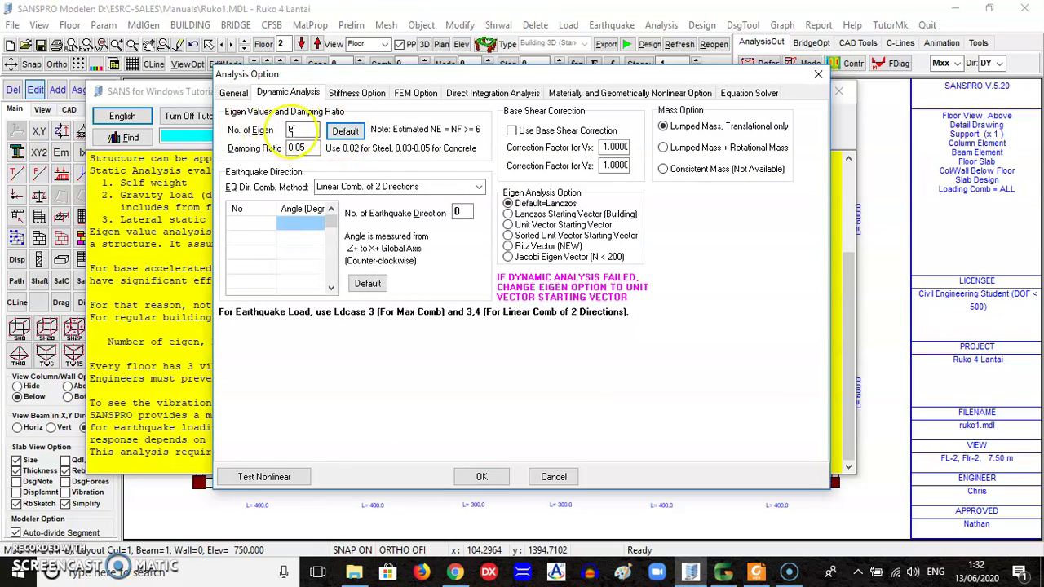
click(367, 283)
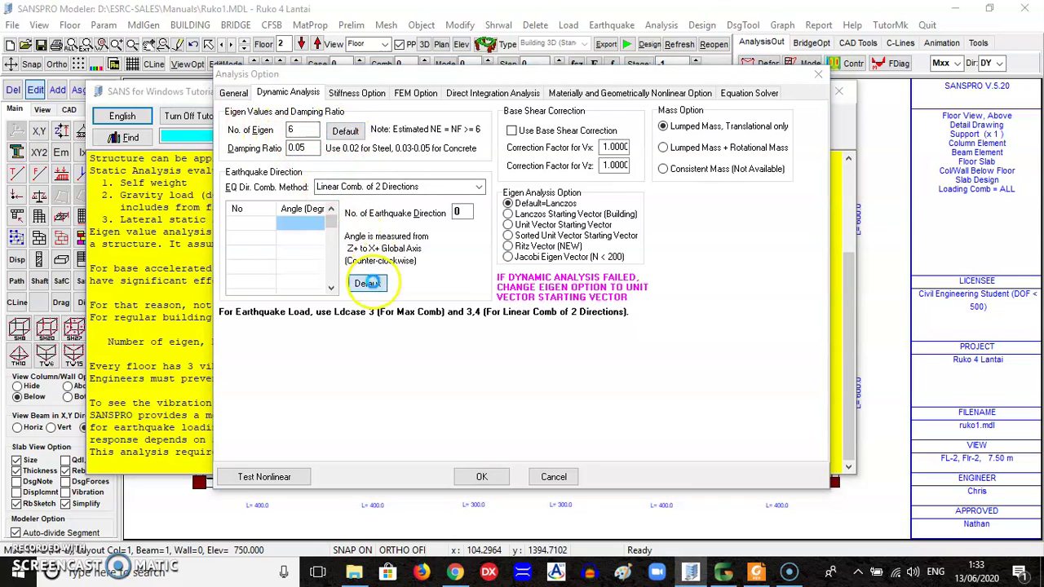
click(568, 307)
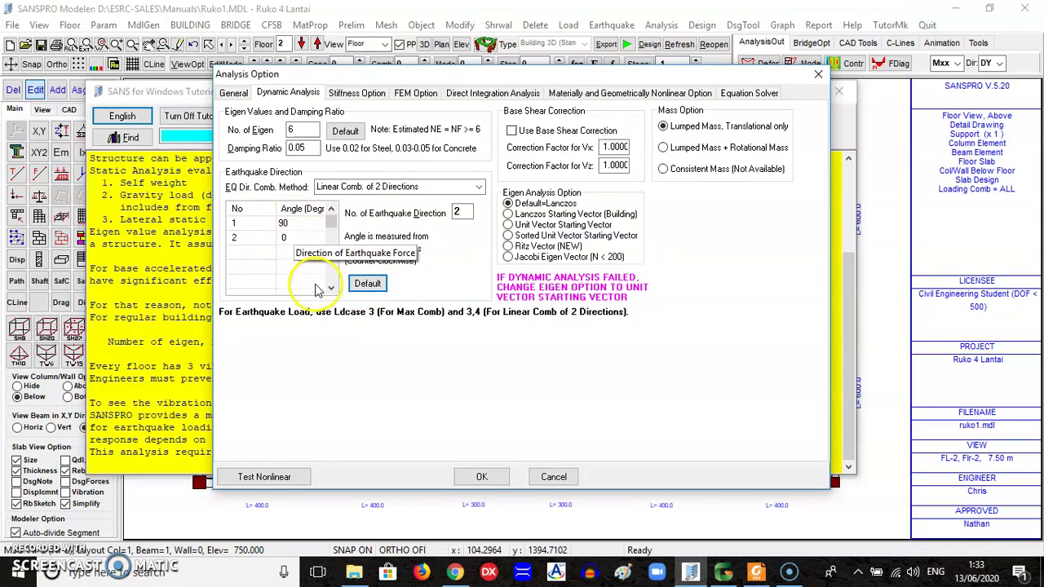
click(481, 476)
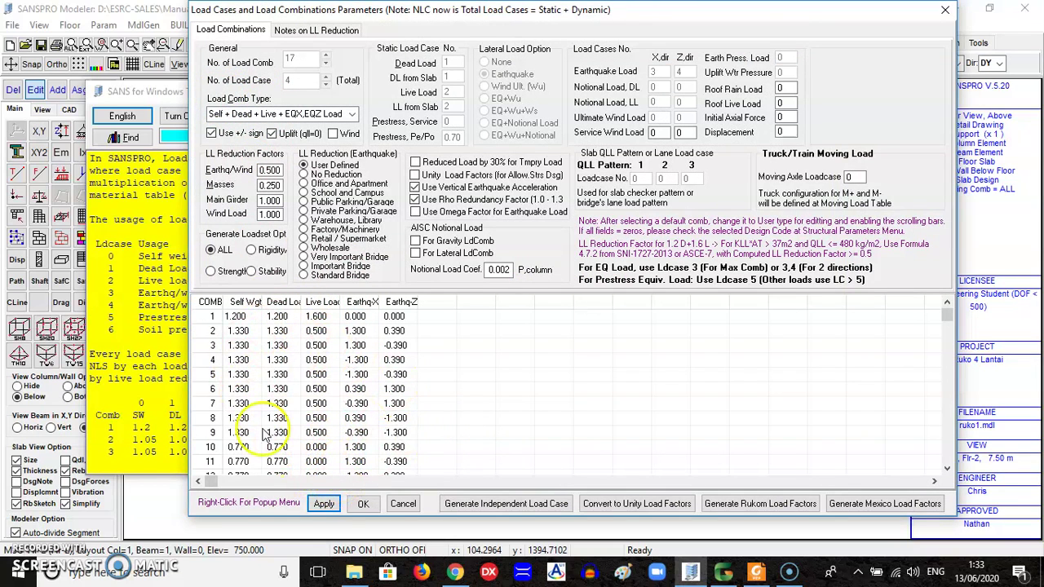
click(363, 503)
Step: Save a copy of the model as Ruko1dyn.MDL in the Manuals folder
click(13, 25)
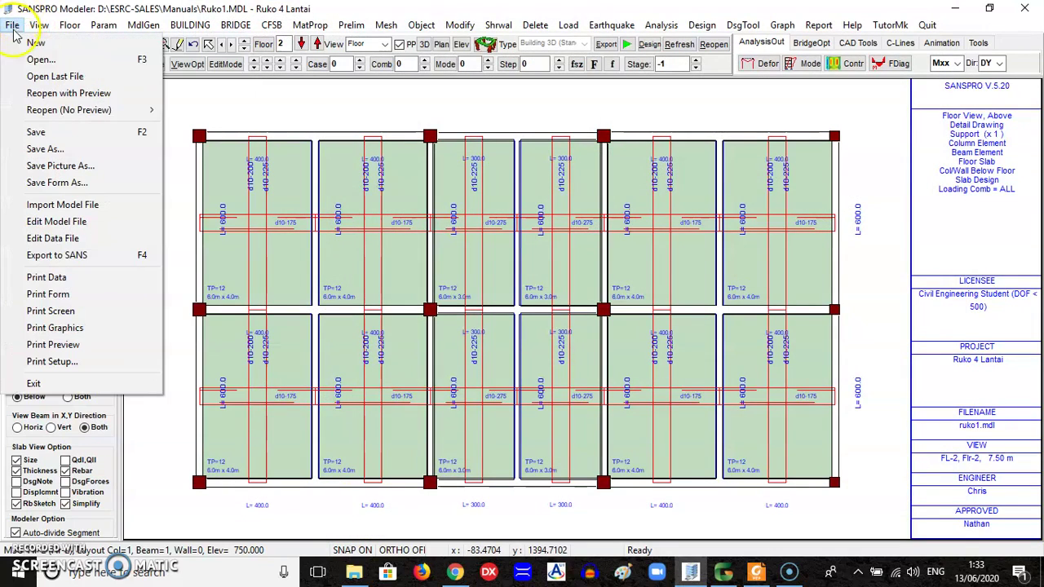
click(45, 149)
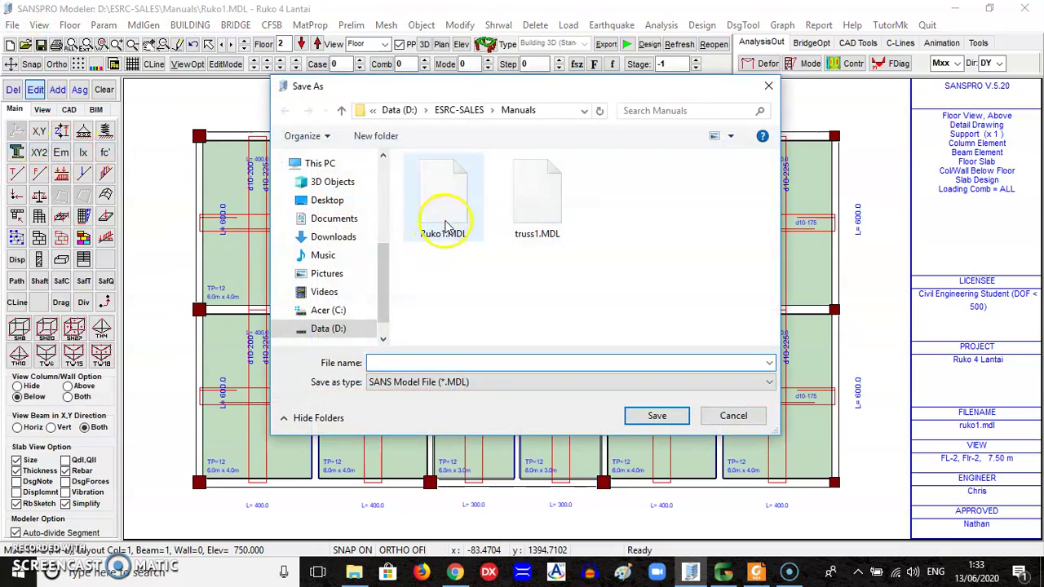
click(444, 212)
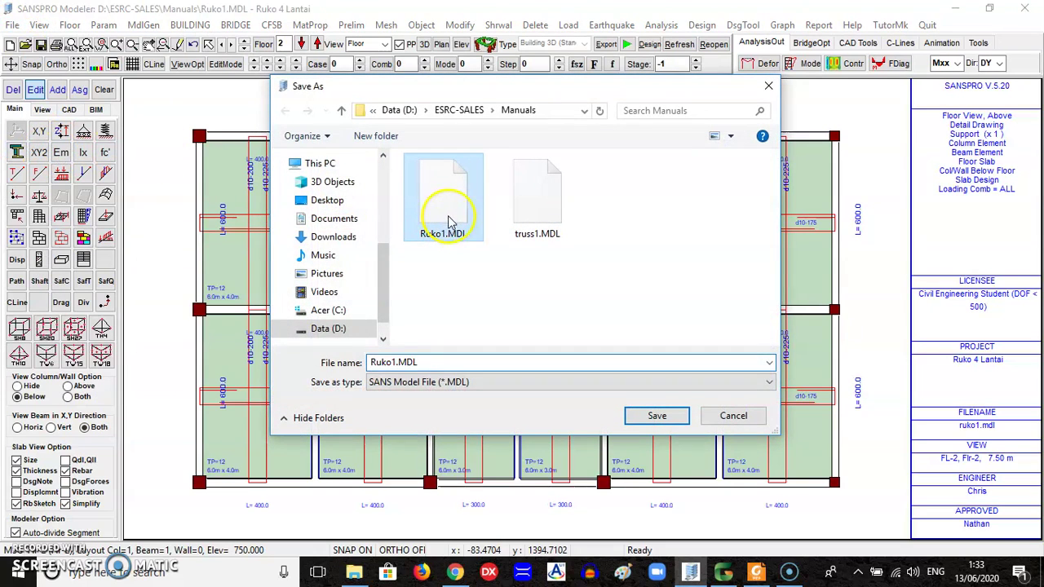
double_click(396, 363)
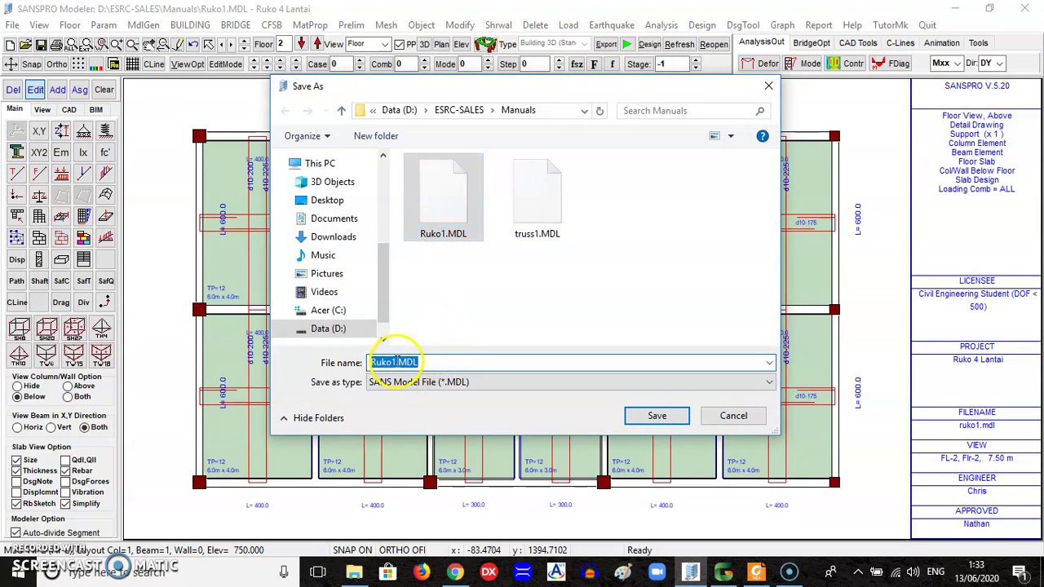
text(dyn)
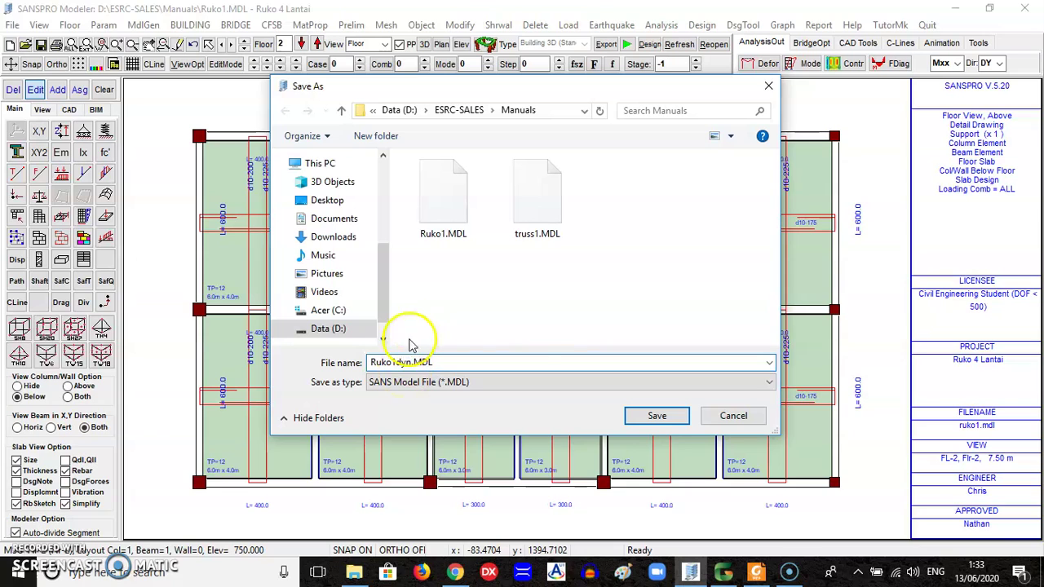
click(663, 418)
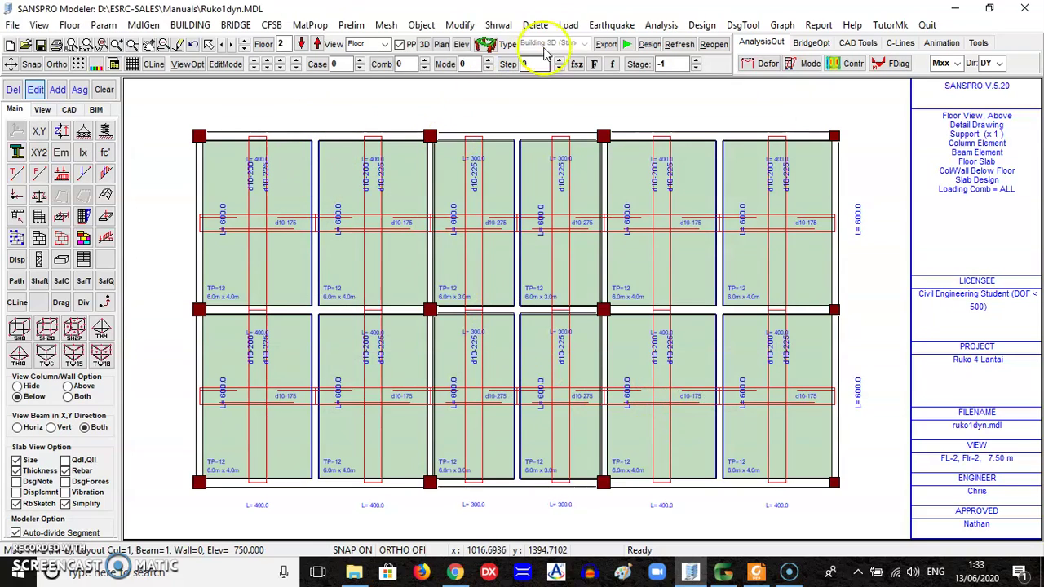
Step: Export the analysis data for the Ruko1dyn model with model integrity checking, continuing past the model advisor report to the analysis module
click(661, 26)
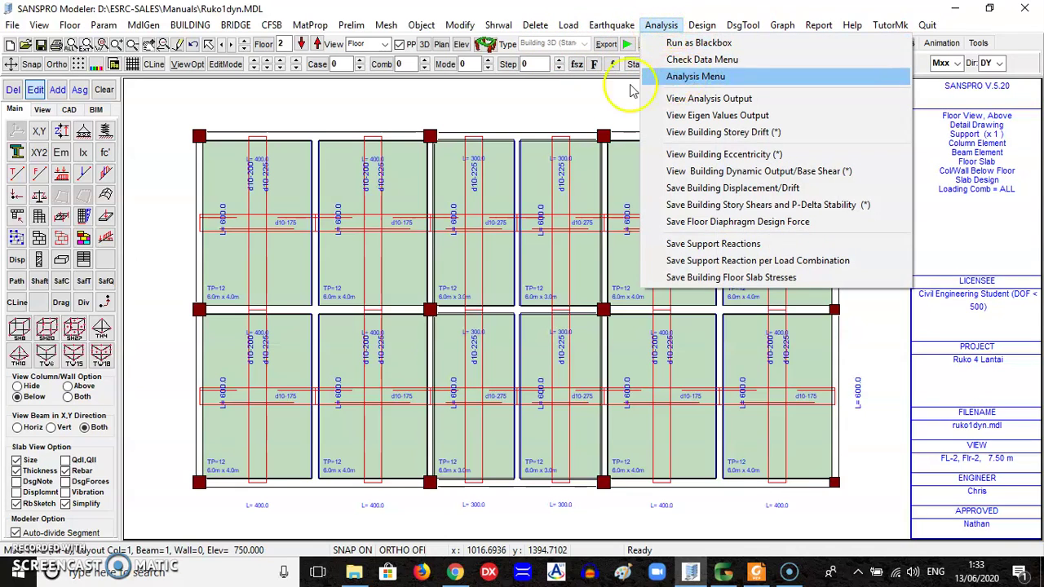
click(601, 89)
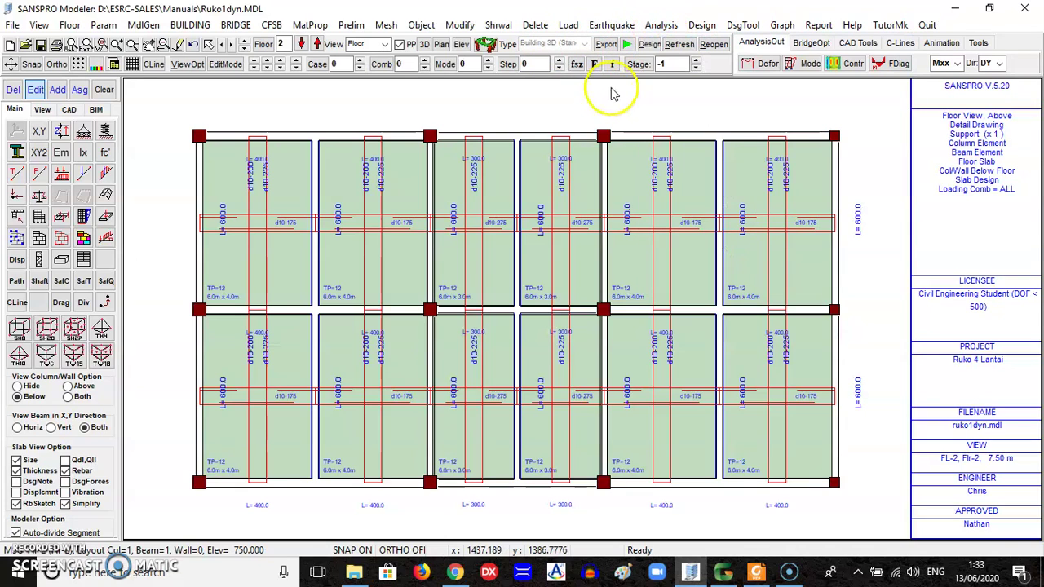
click(628, 46)
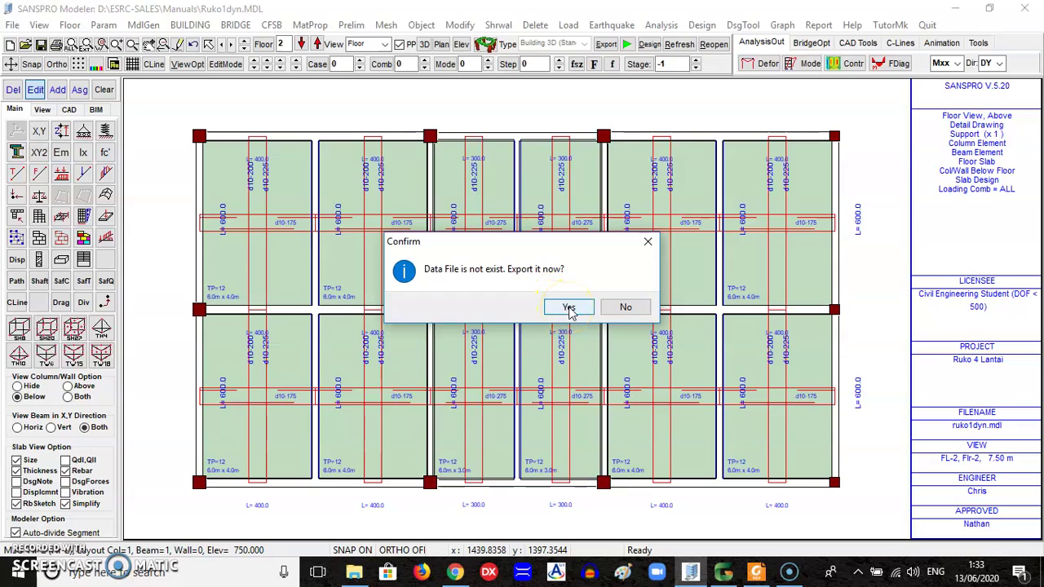
click(570, 312)
click(493, 426)
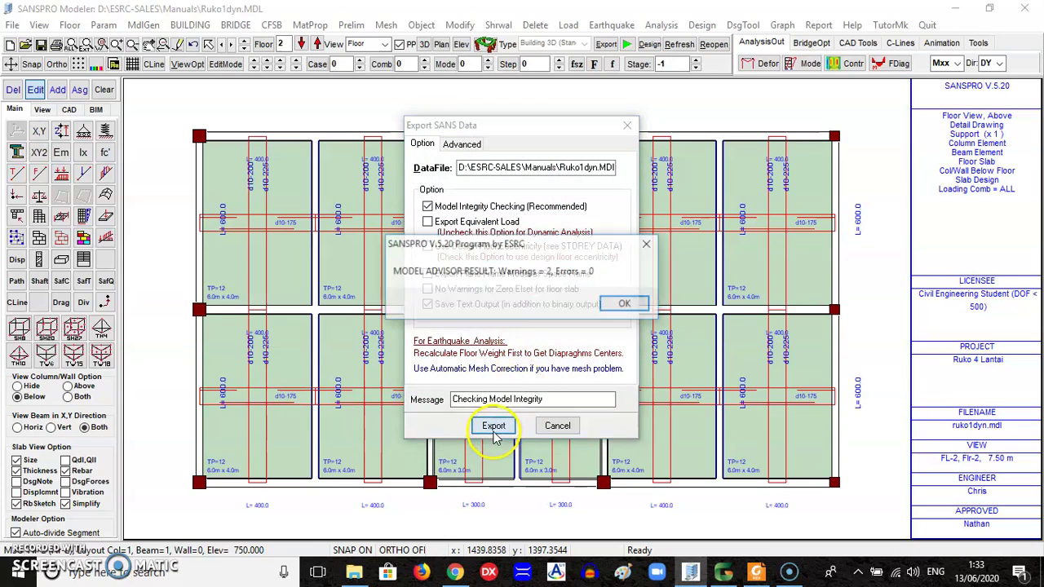
click(624, 303)
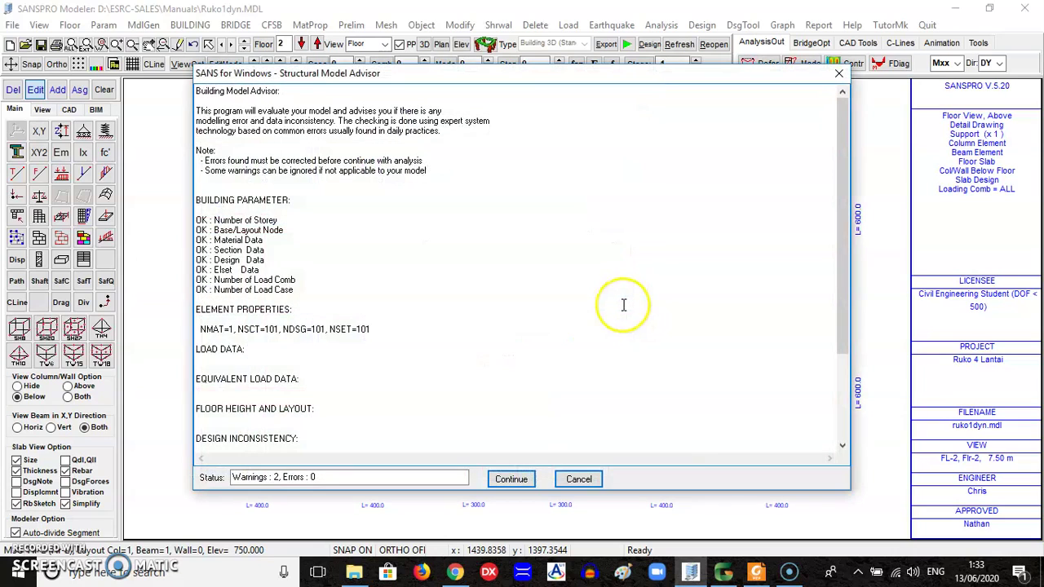
click(526, 476)
click(626, 304)
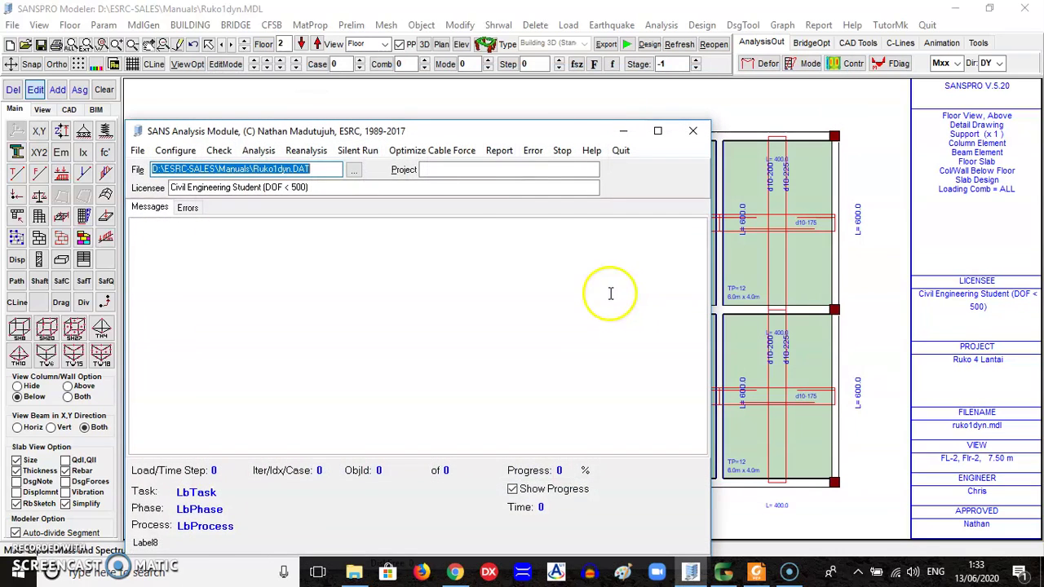
Step: Run the dynamic analysis on Ruko1dyn.DAT and close the analysis module
click(259, 152)
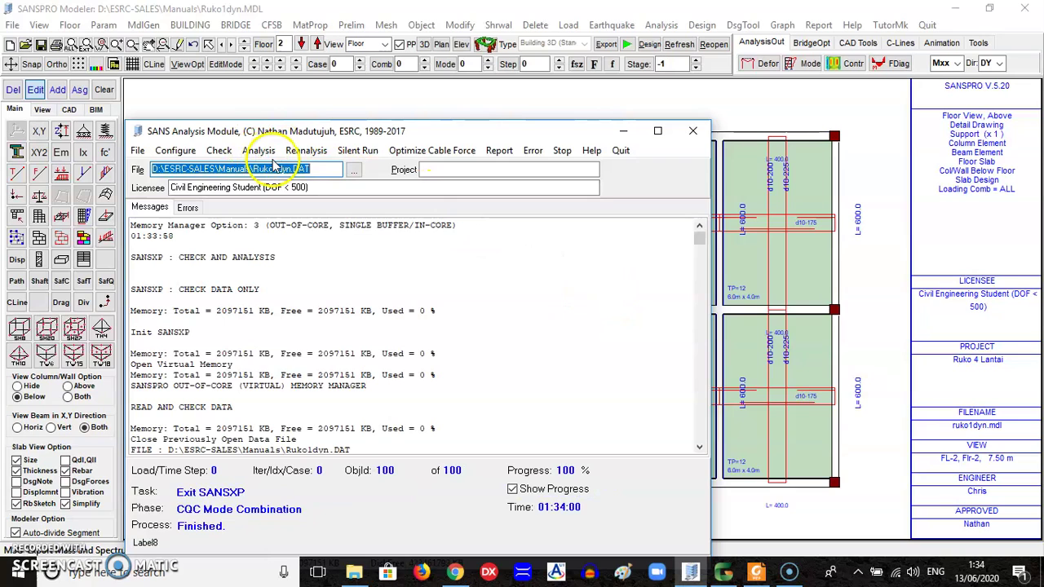
click(692, 130)
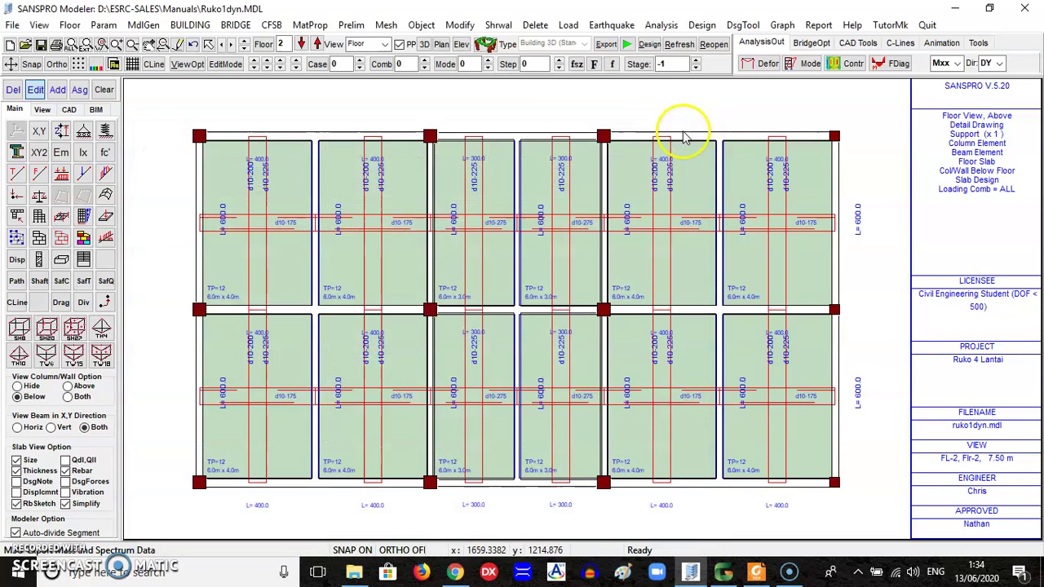
click(719, 155)
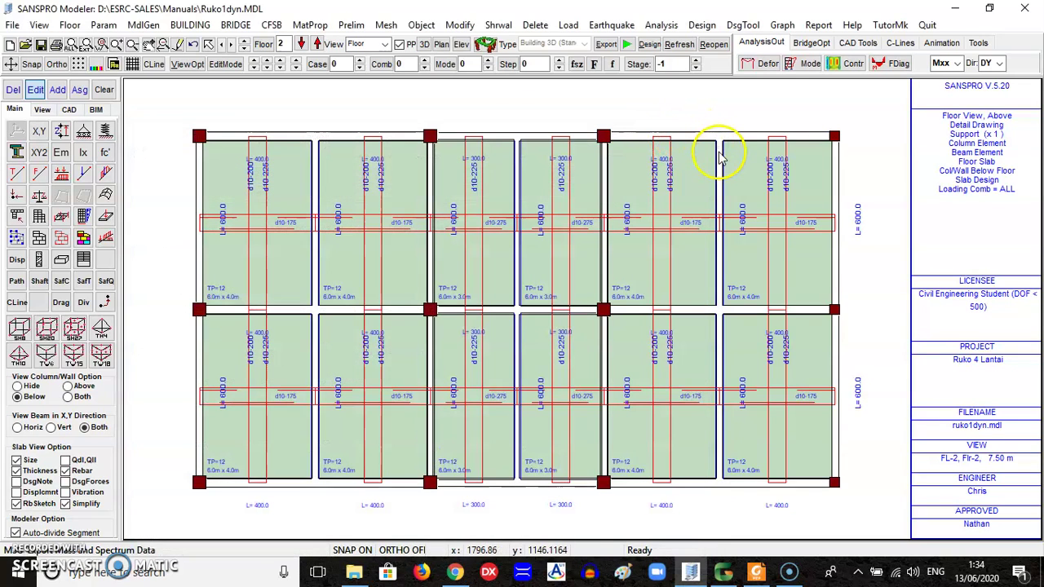
Step: Display the building's vibration mode shape in a 3D perspective view
click(806, 69)
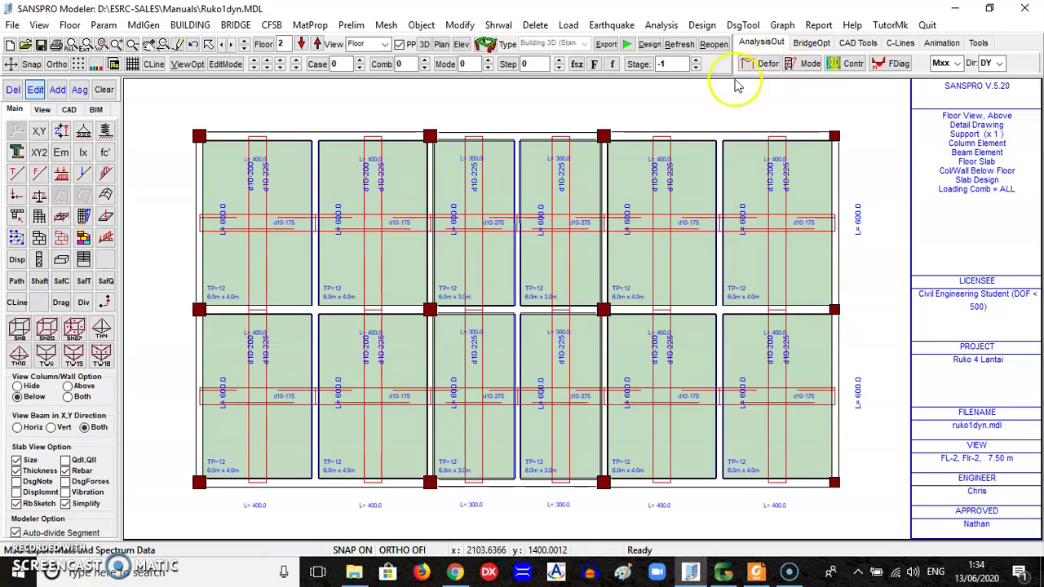
click(424, 45)
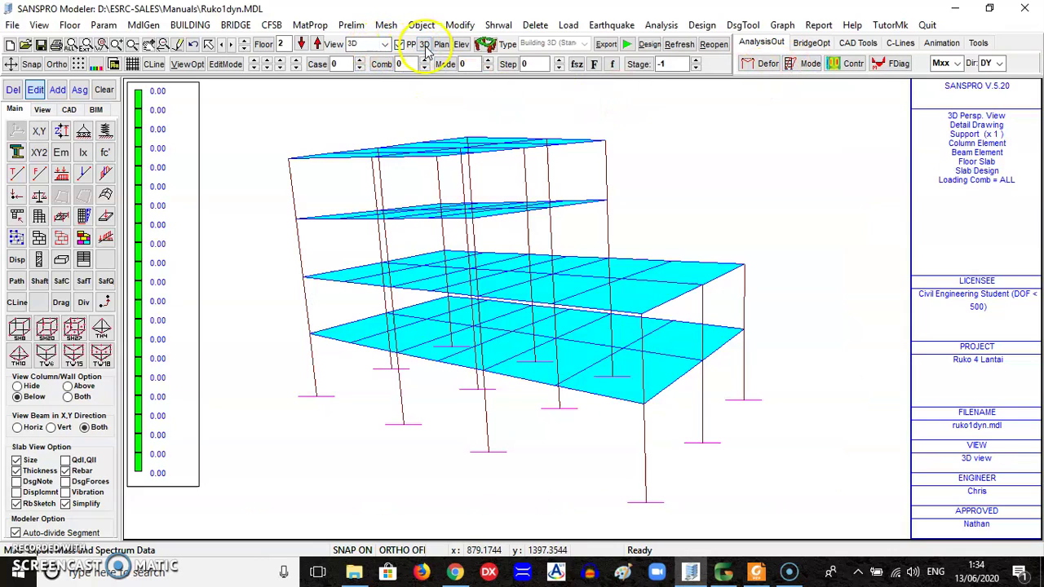
Step: Turn off the stress legend in the analysis output view options and dismiss the design output message
right_click(246, 130)
click(282, 335)
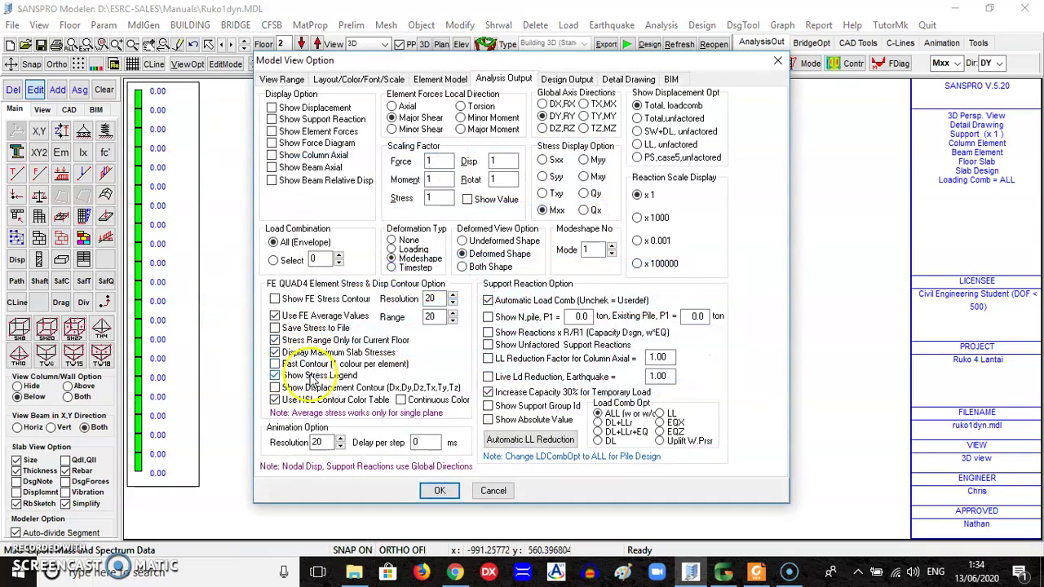
click(439, 490)
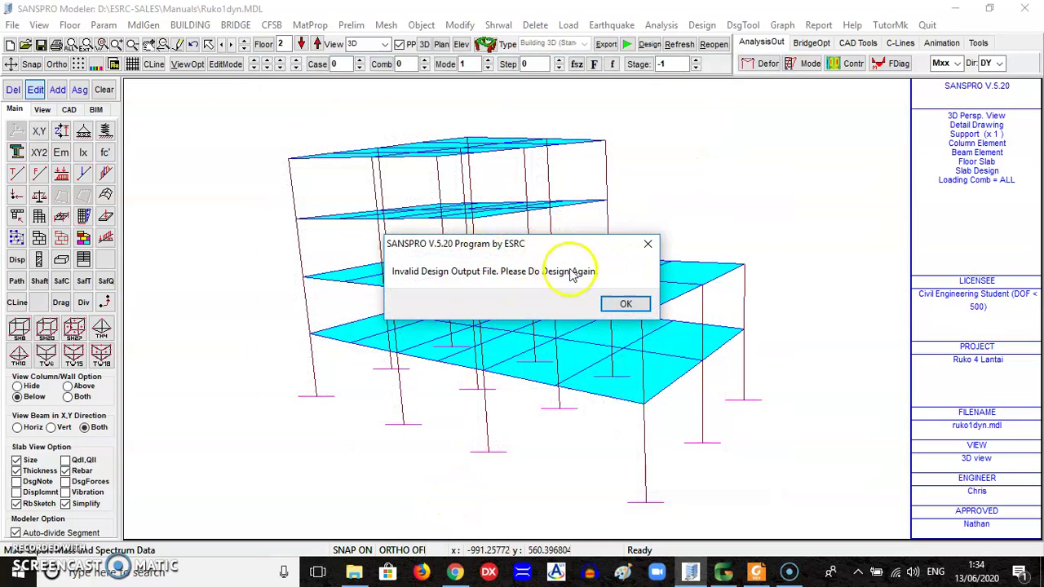
click(624, 303)
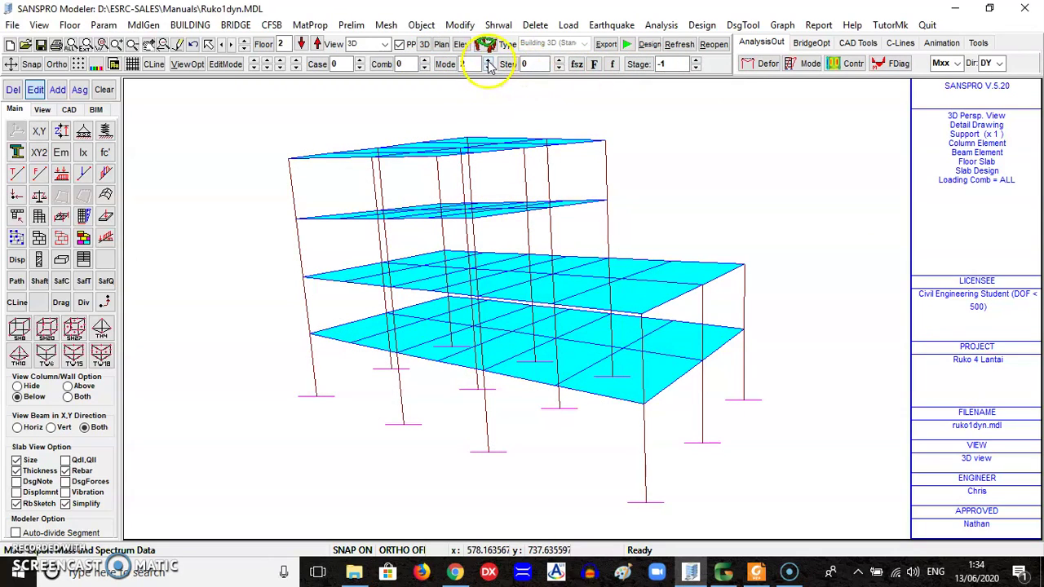
Step: Set the displacement scaling factor to 1000 in the analysis output view options for the mode shape display
right_click(487, 105)
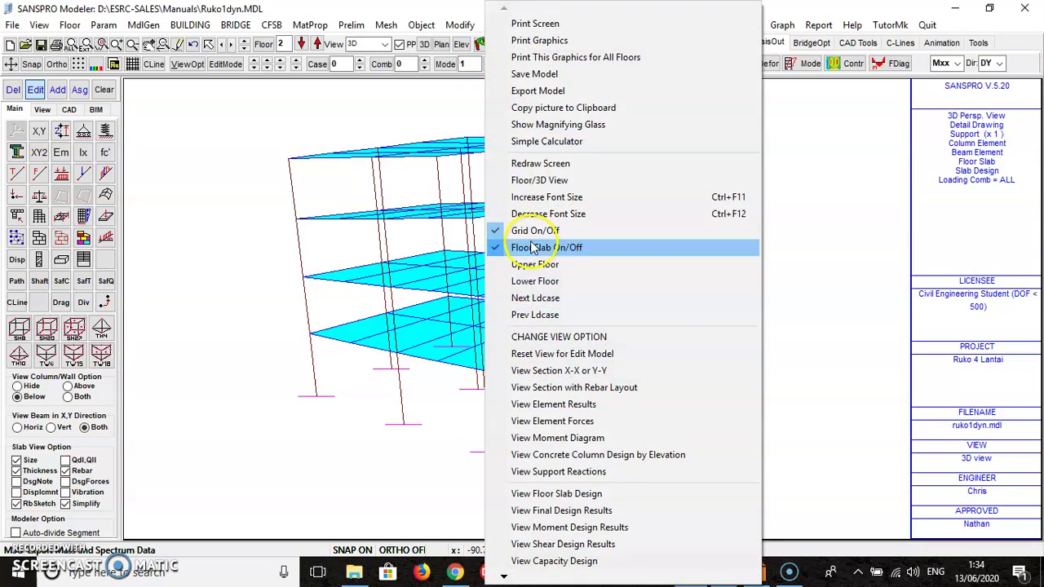
click(562, 337)
double_click(501, 162)
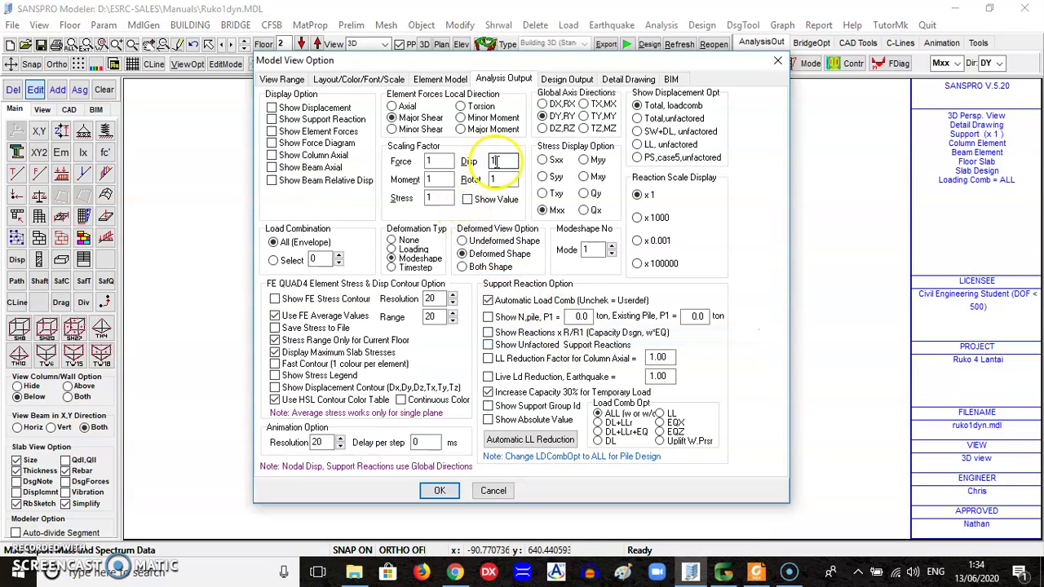
text(1000)
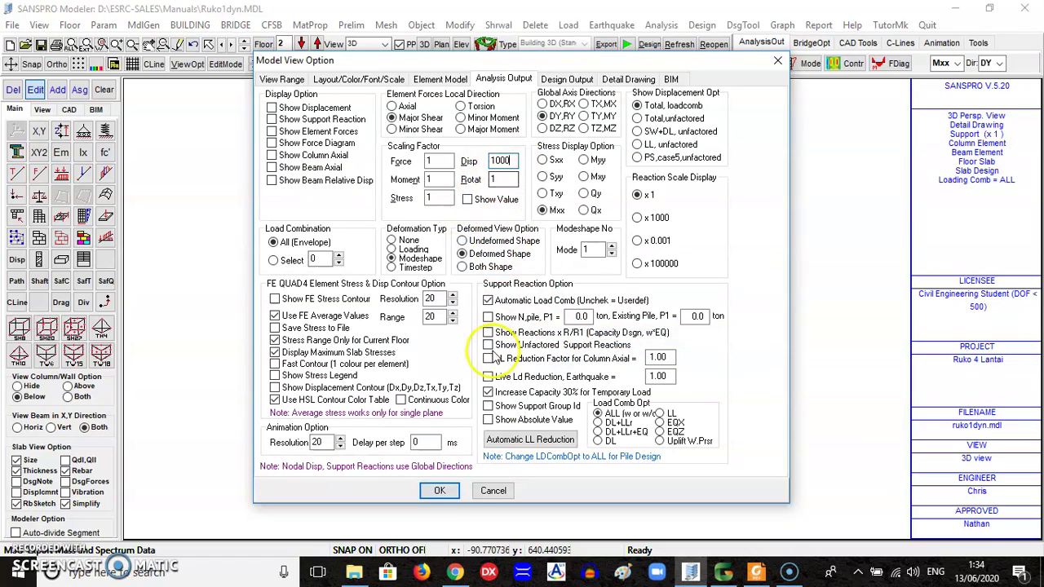
click(439, 490)
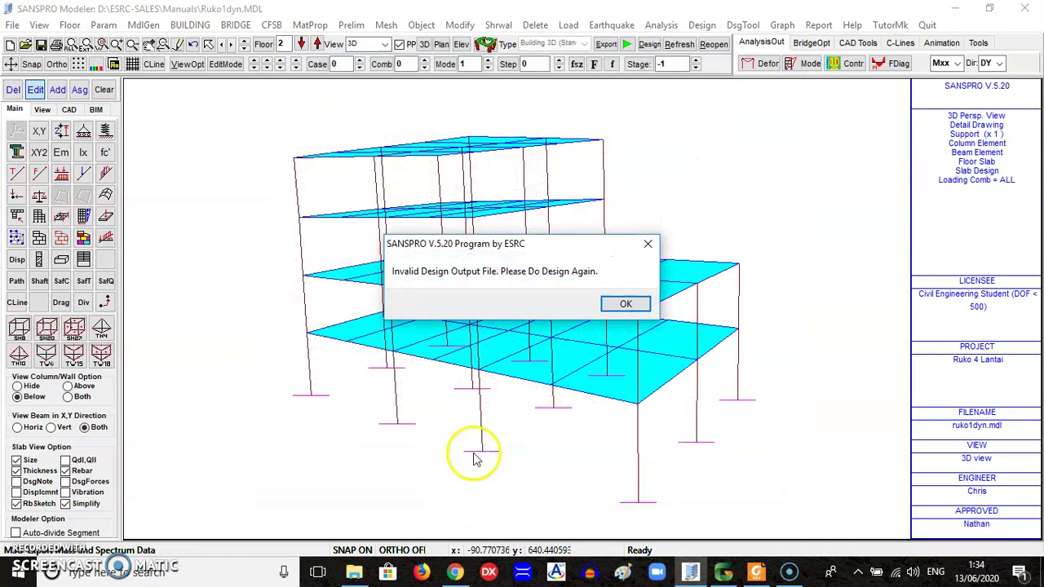
click(624, 303)
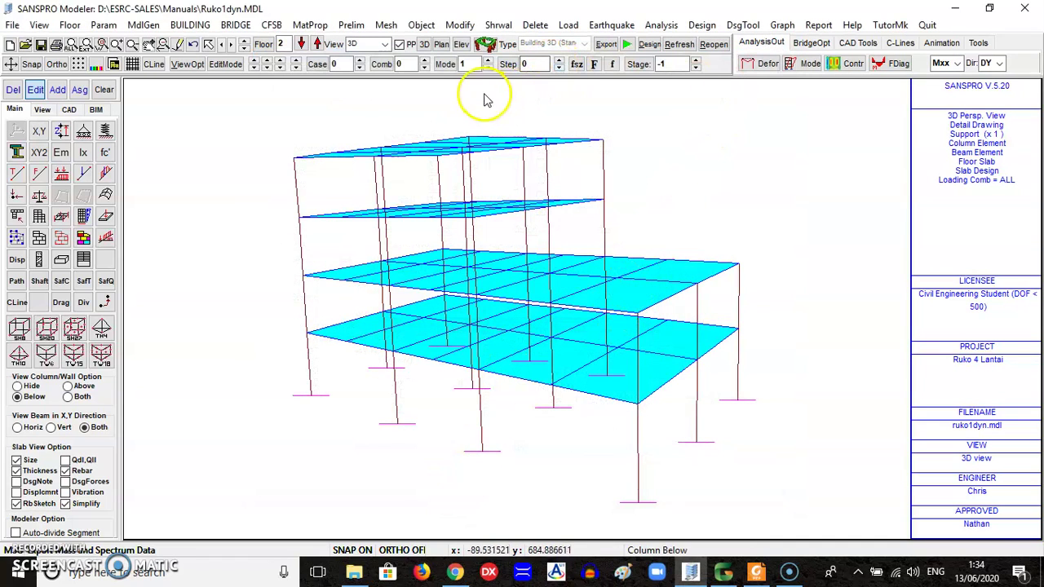
Step: Step through the building's deformed mode shapes from mode 1 up to mode 6 in the 3D view
click(488, 62)
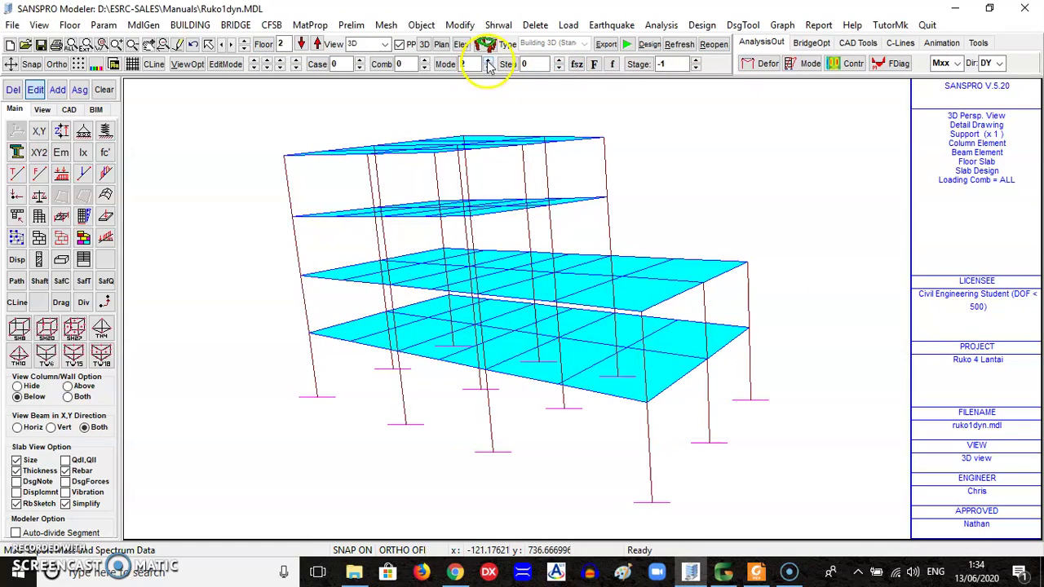
click(487, 68)
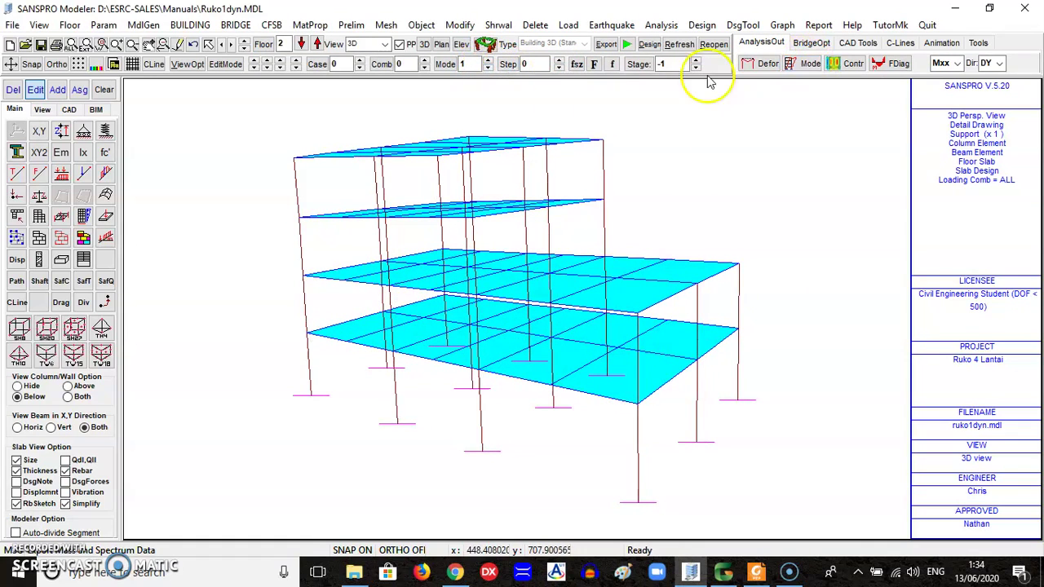
click(488, 61)
click(489, 61)
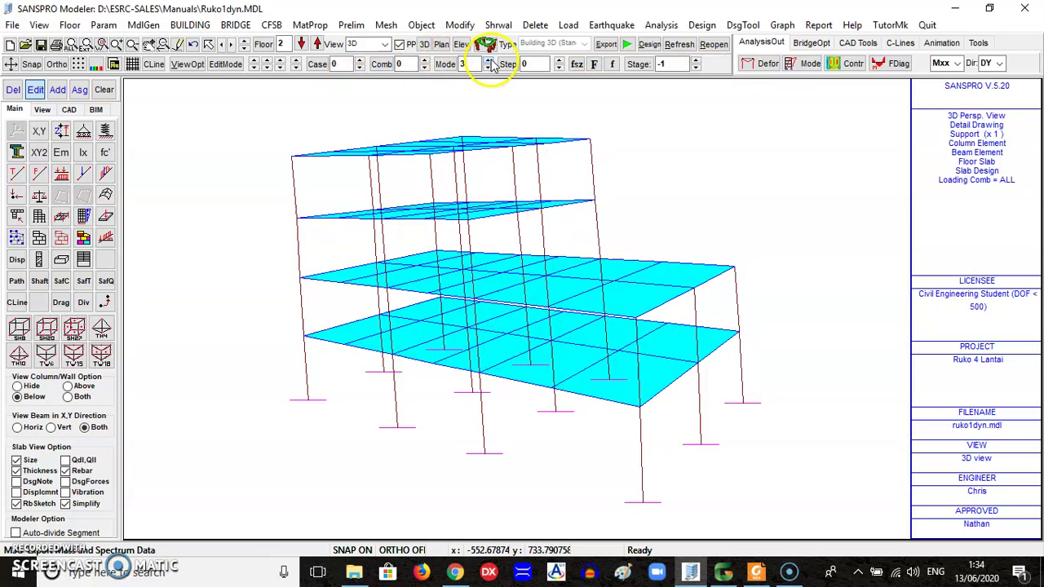
click(489, 61)
click(488, 61)
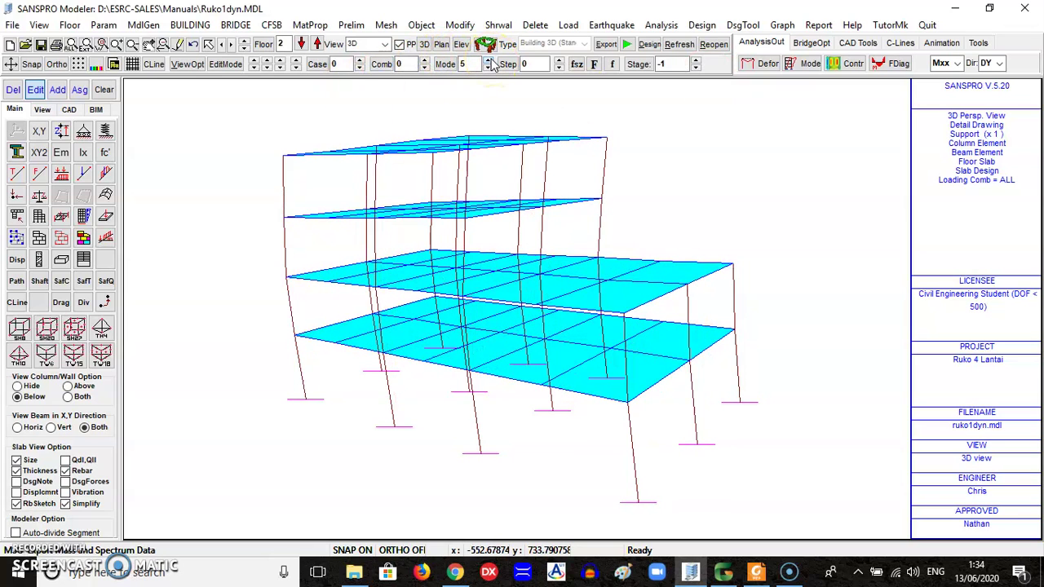
click(488, 61)
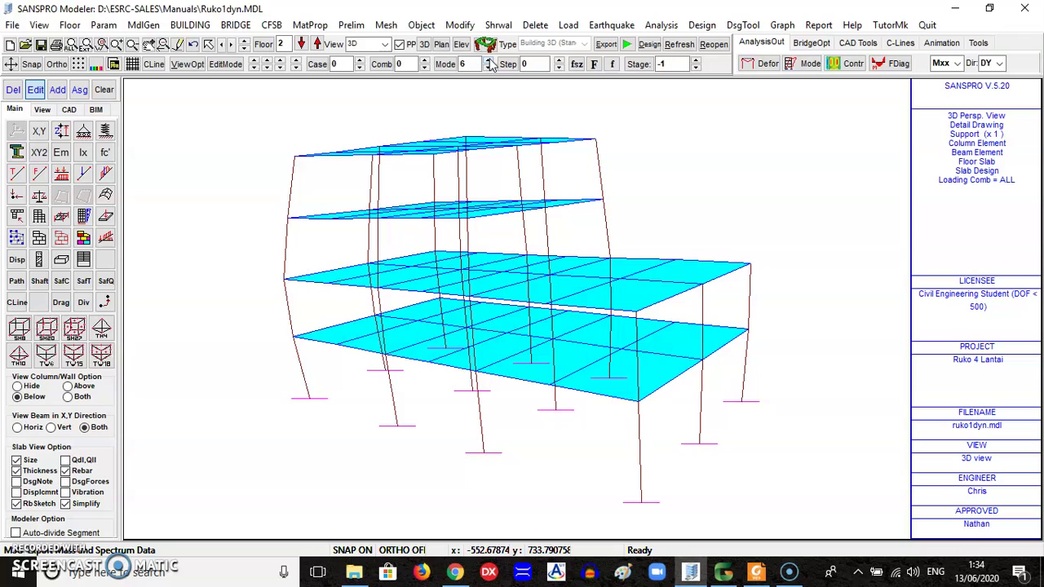
Step: Increase the displacement scaling factor to 3000 in the analysis output view options
right_click(481, 128)
click(530, 273)
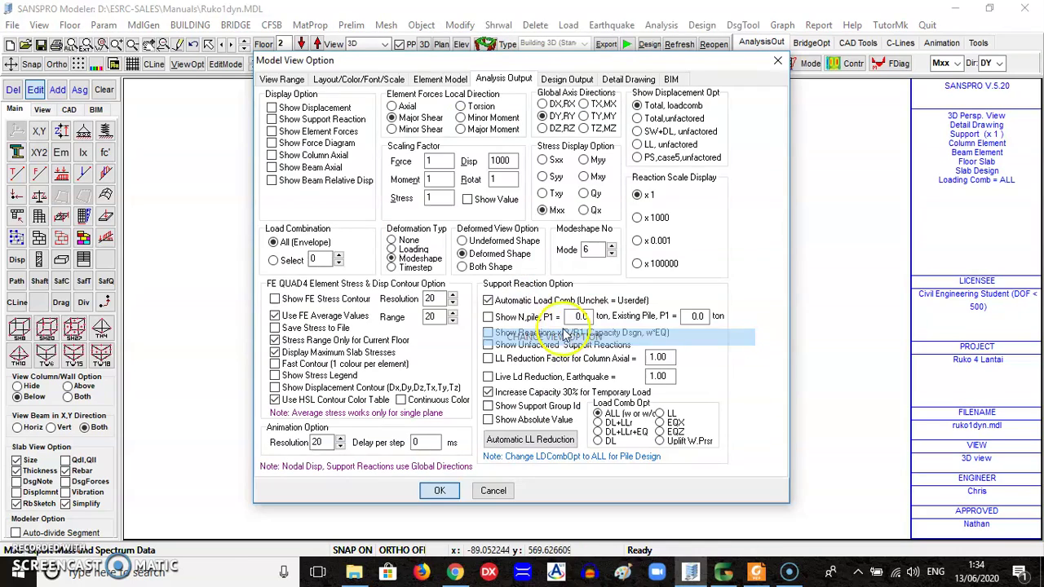
click(513, 160)
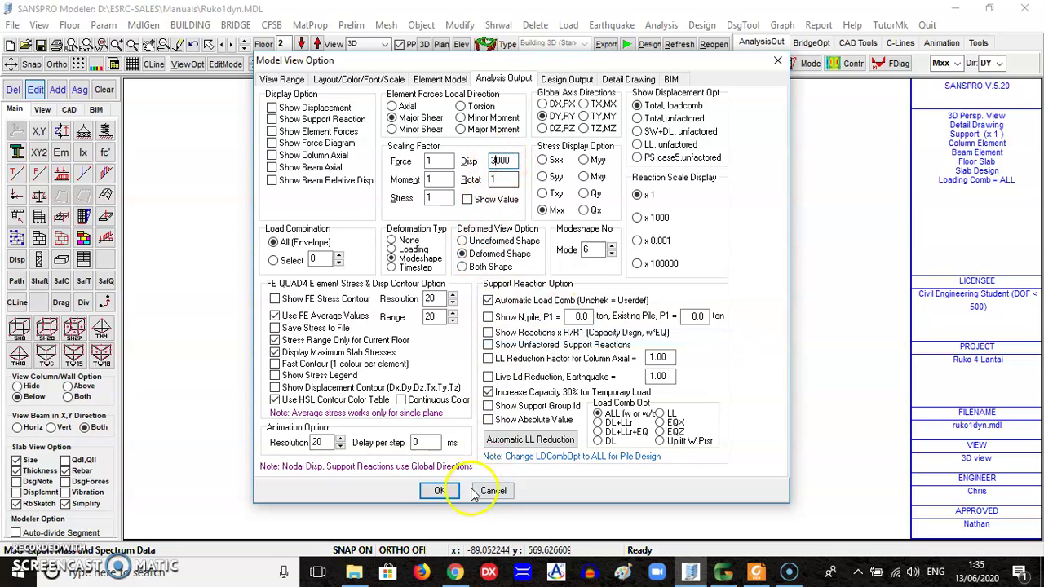
click(440, 490)
click(625, 303)
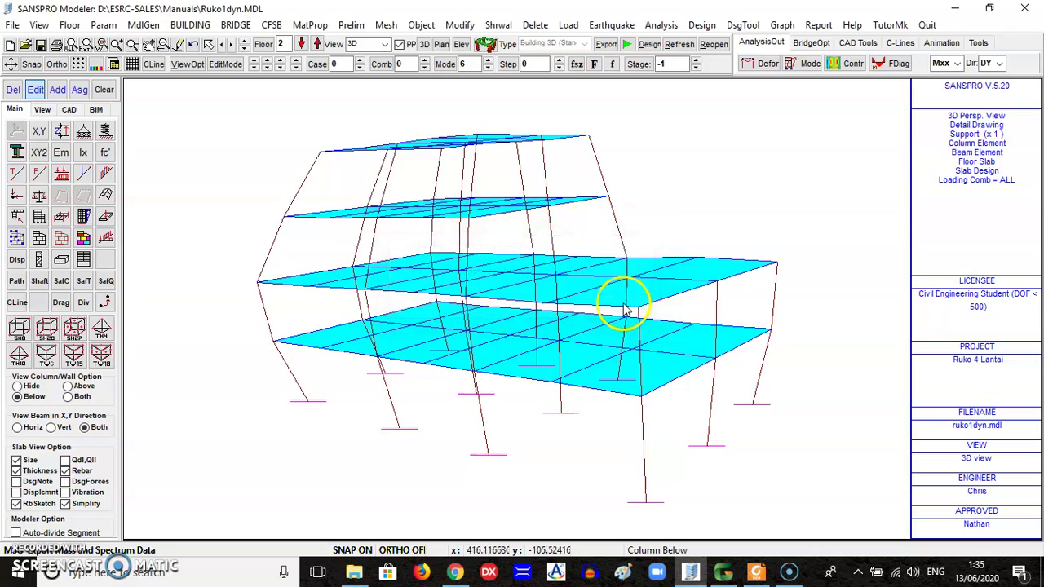
Step: Step back down to mode shape 1, play its vibration animation in the 3D view, and stop it
click(487, 68)
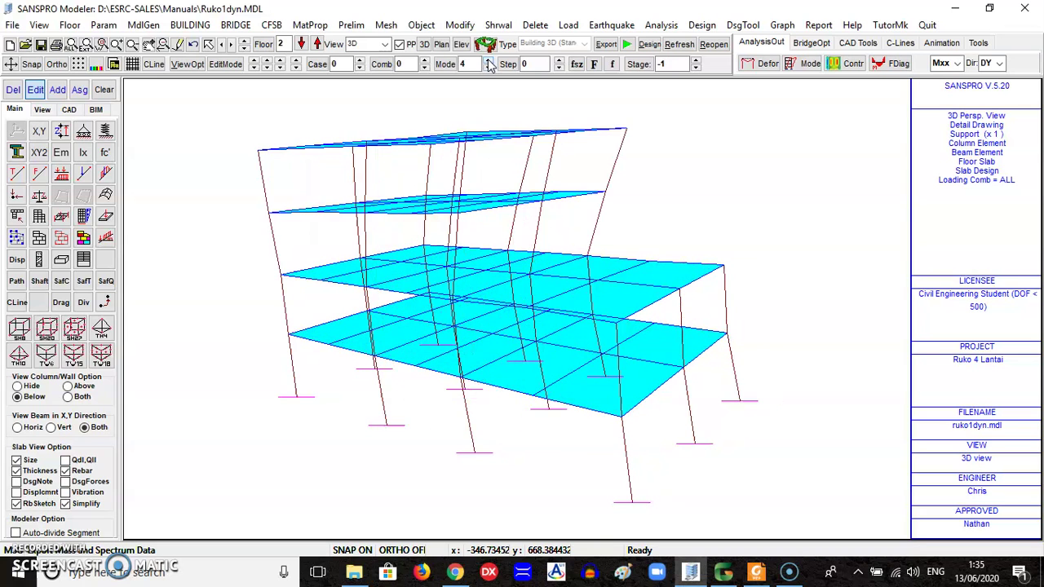
click(490, 62)
click(486, 69)
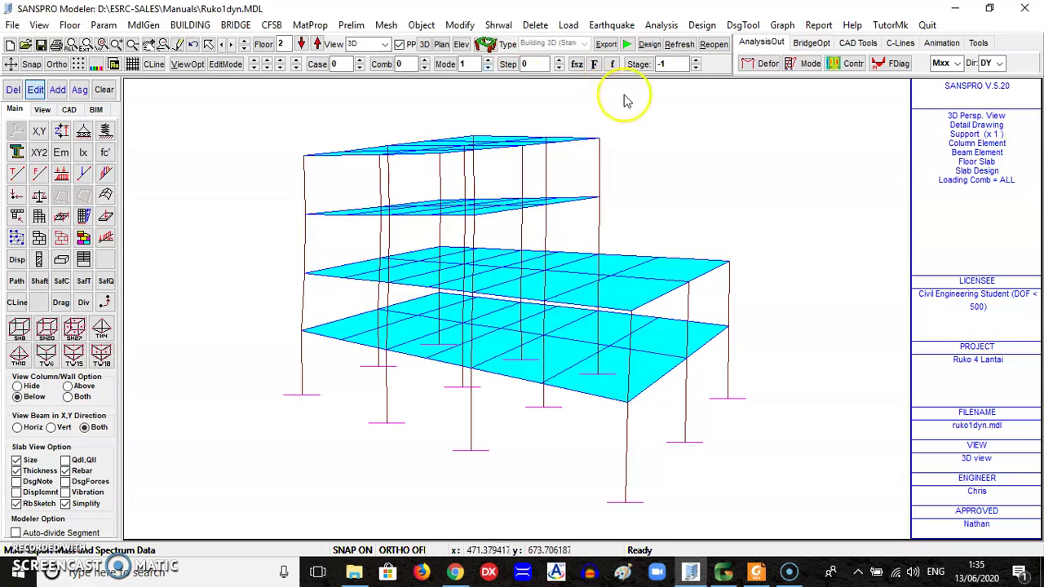
click(940, 44)
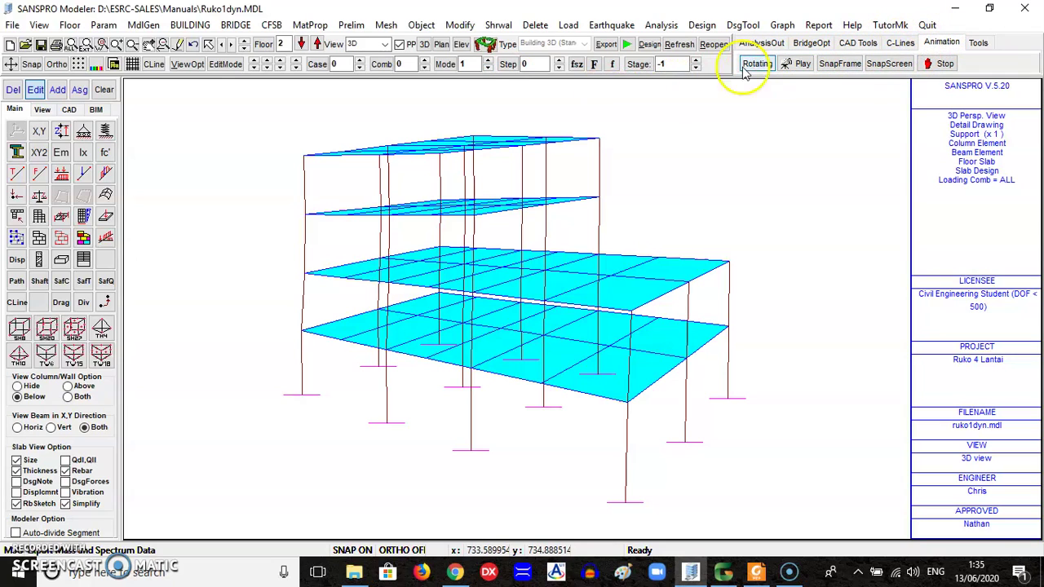
click(803, 64)
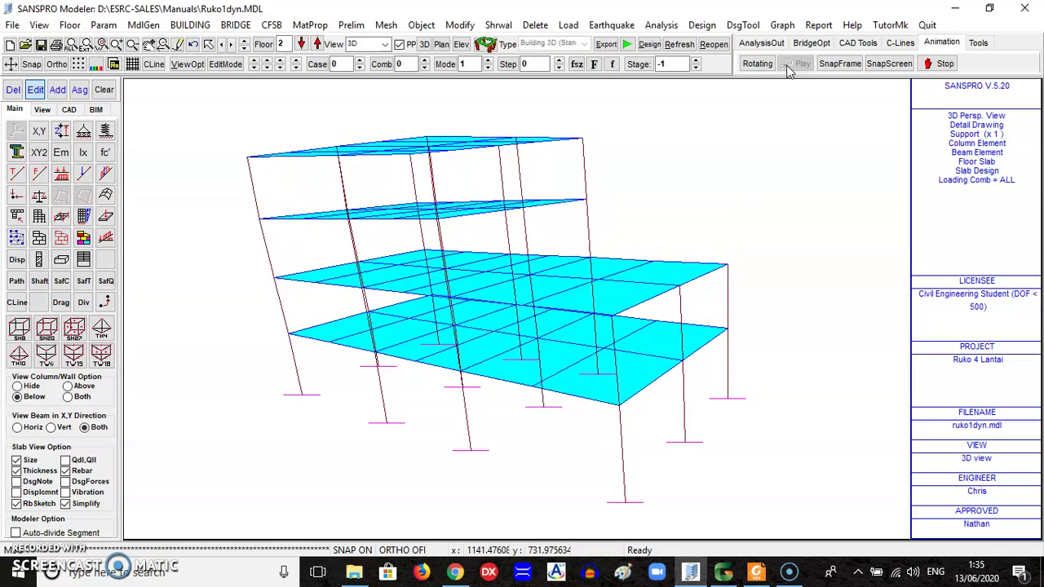
click(942, 69)
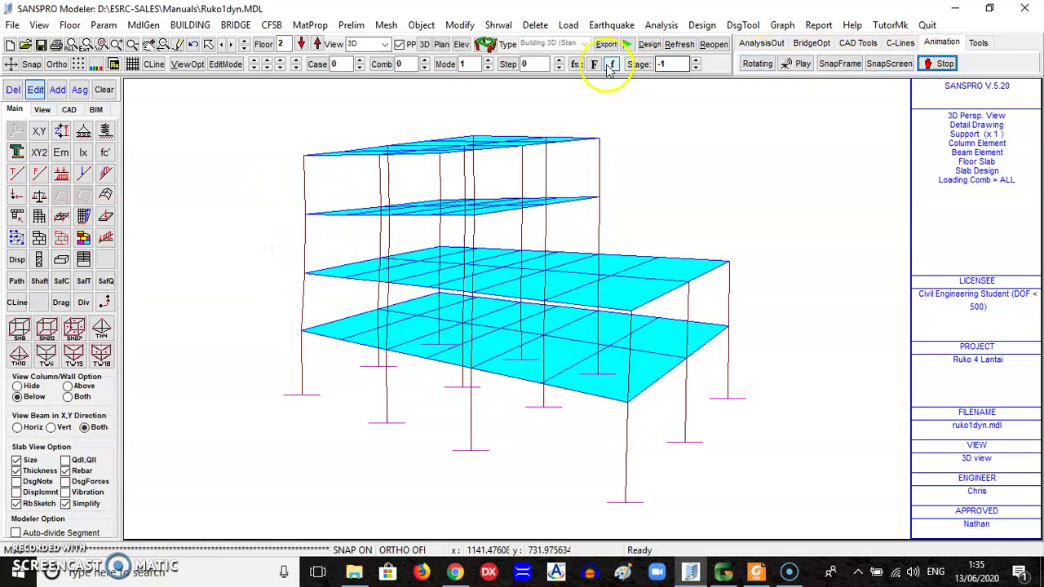
Step: Play and stop the 3D vibration animation for mode 2 and for mode 3
click(486, 61)
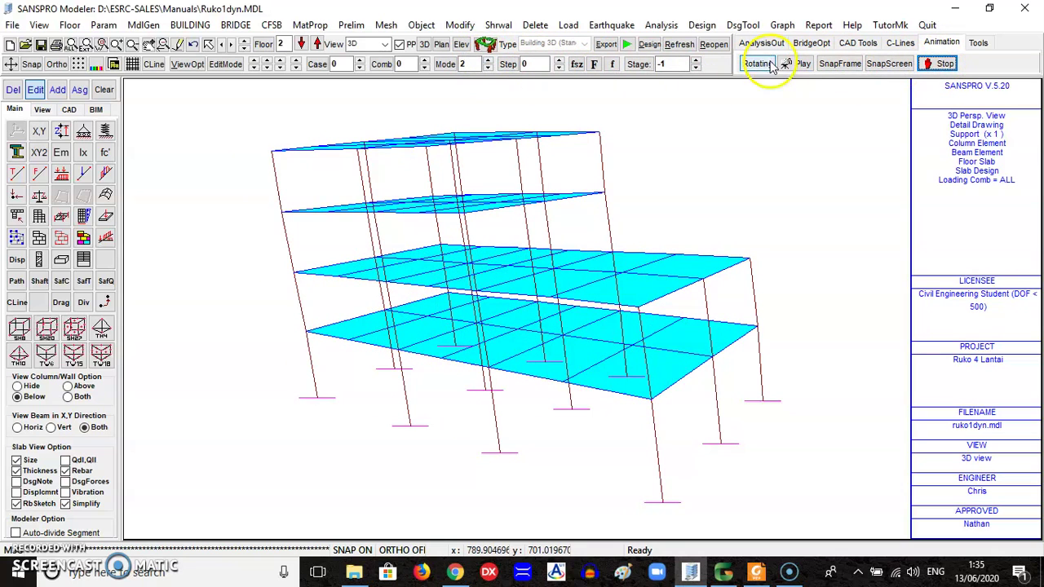
click(800, 65)
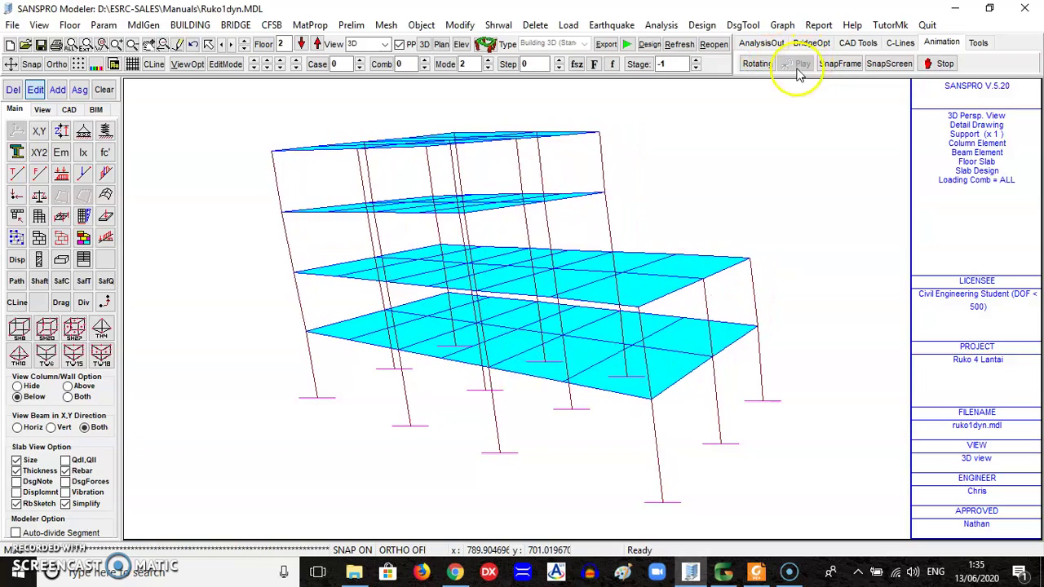
click(938, 64)
click(488, 61)
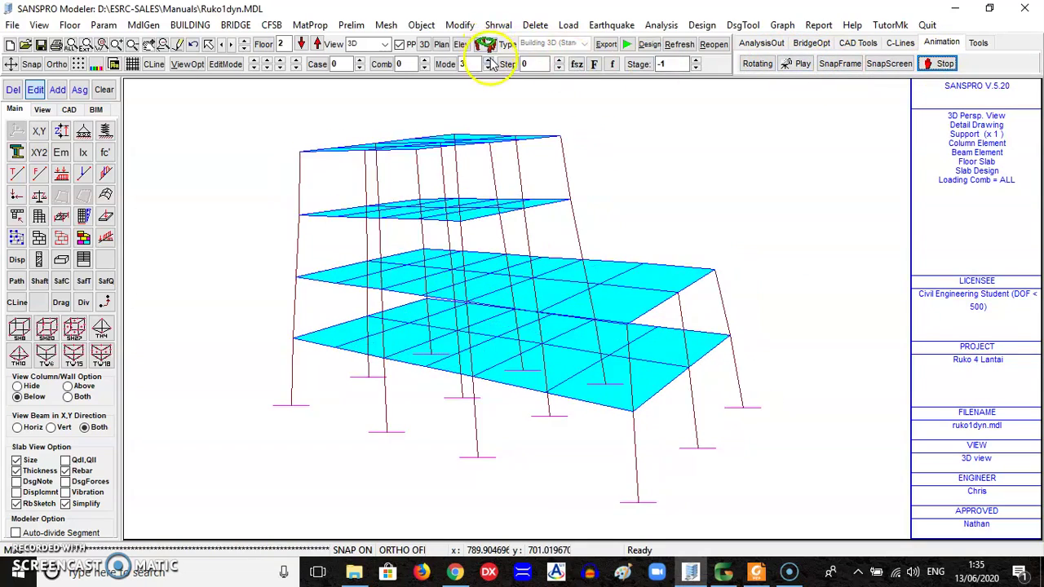
click(789, 65)
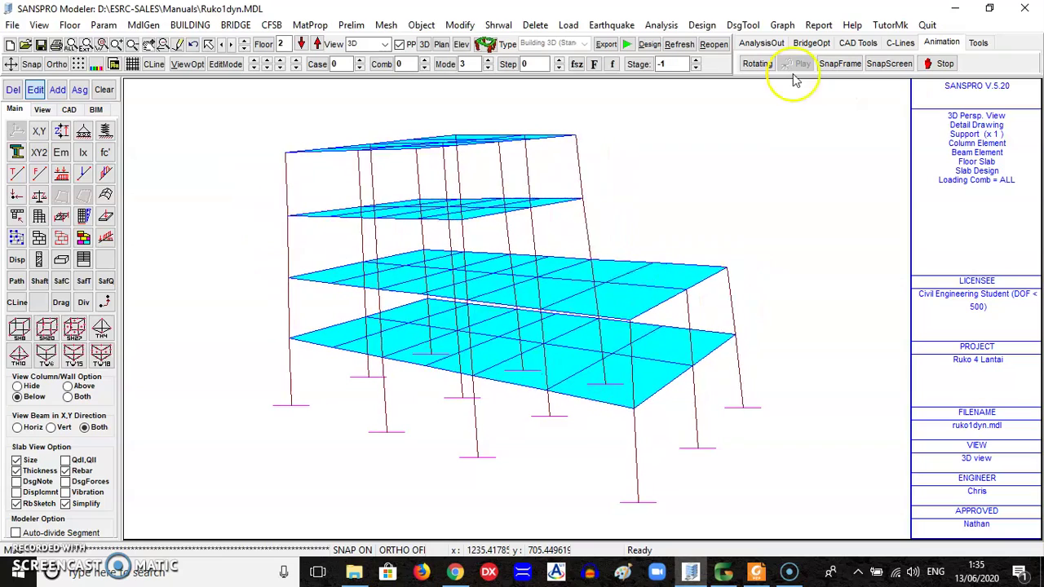
click(939, 64)
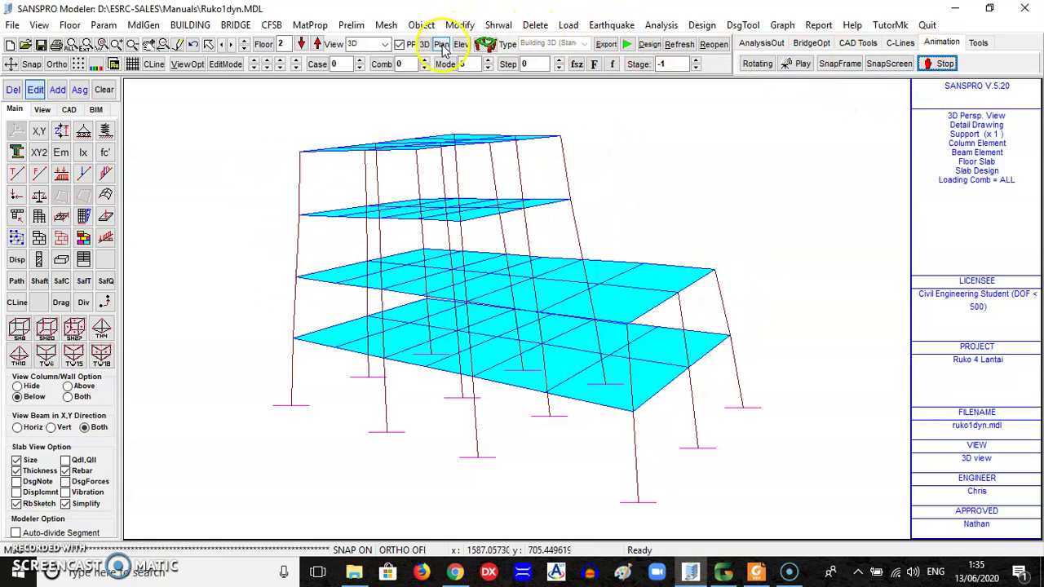
Step: Show the floor in plan view and play and stop the vibration animation for mode 3, followed by mode 2
click(441, 45)
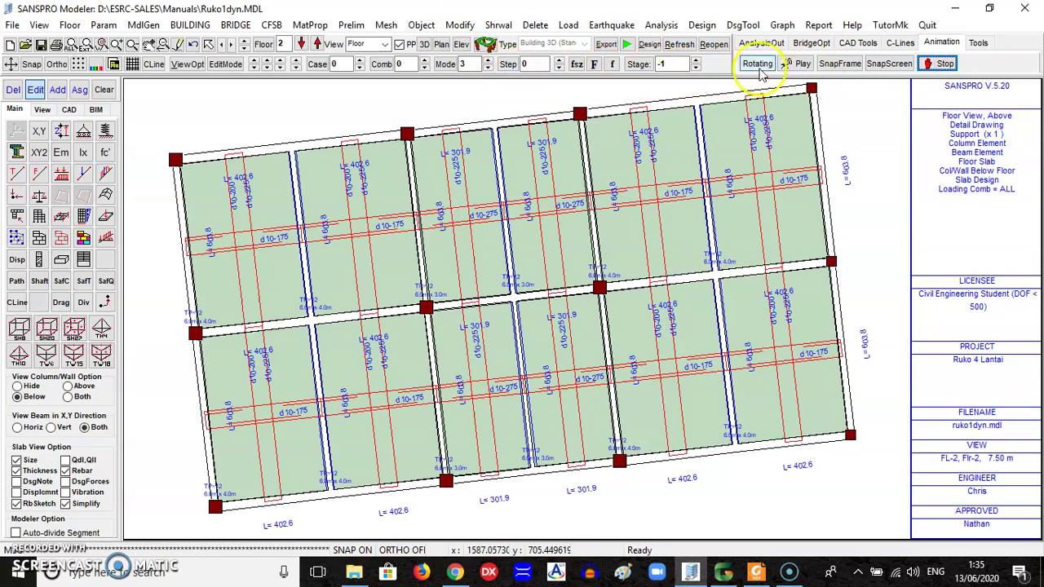
click(799, 65)
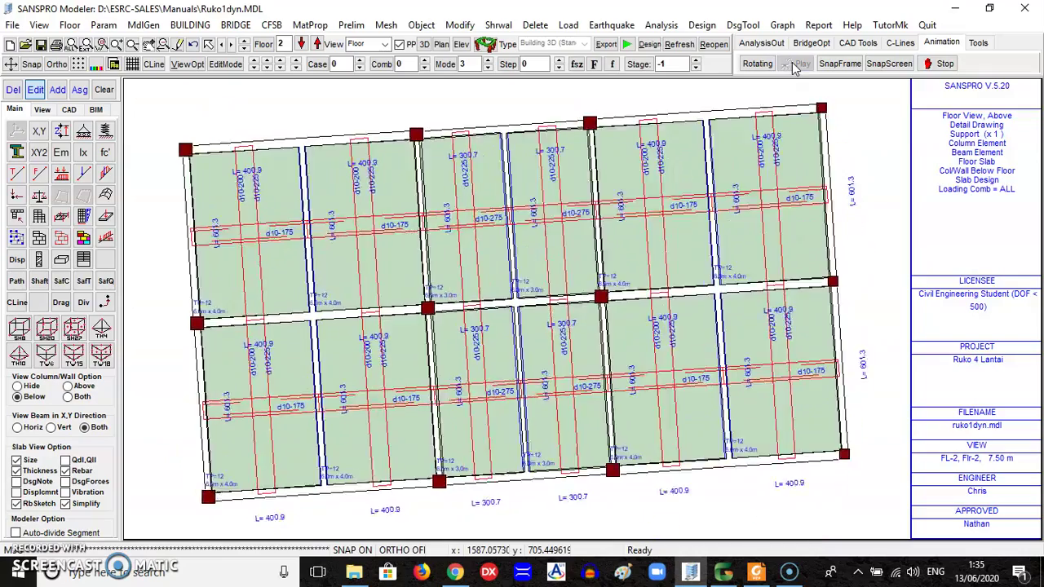
click(938, 65)
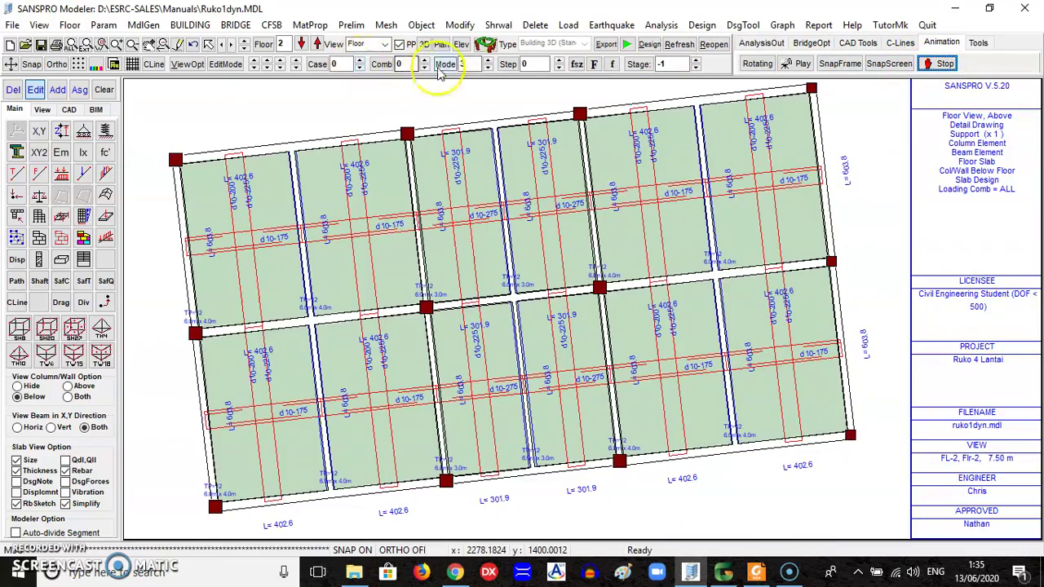
click(488, 68)
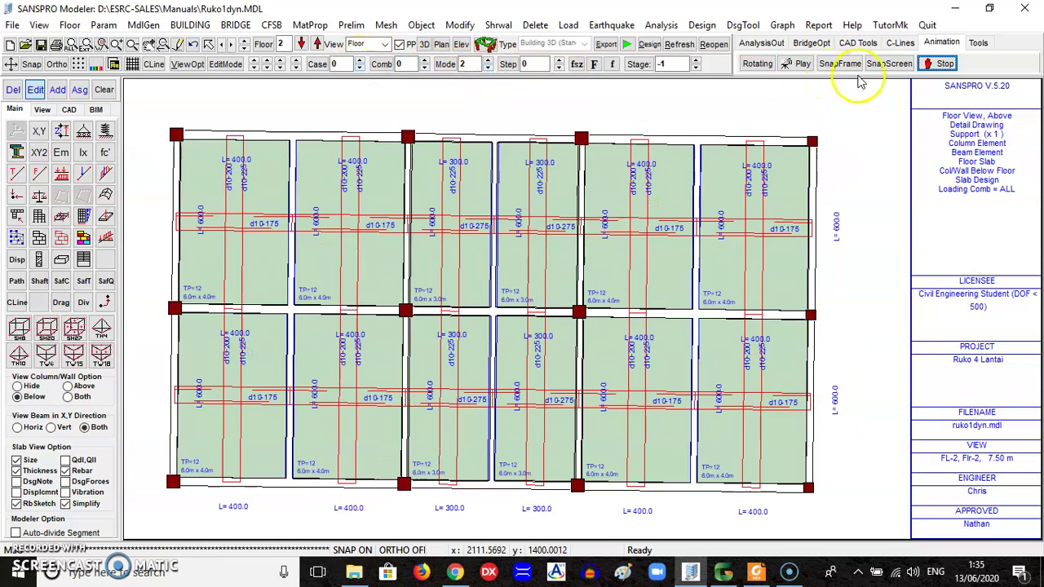
click(799, 65)
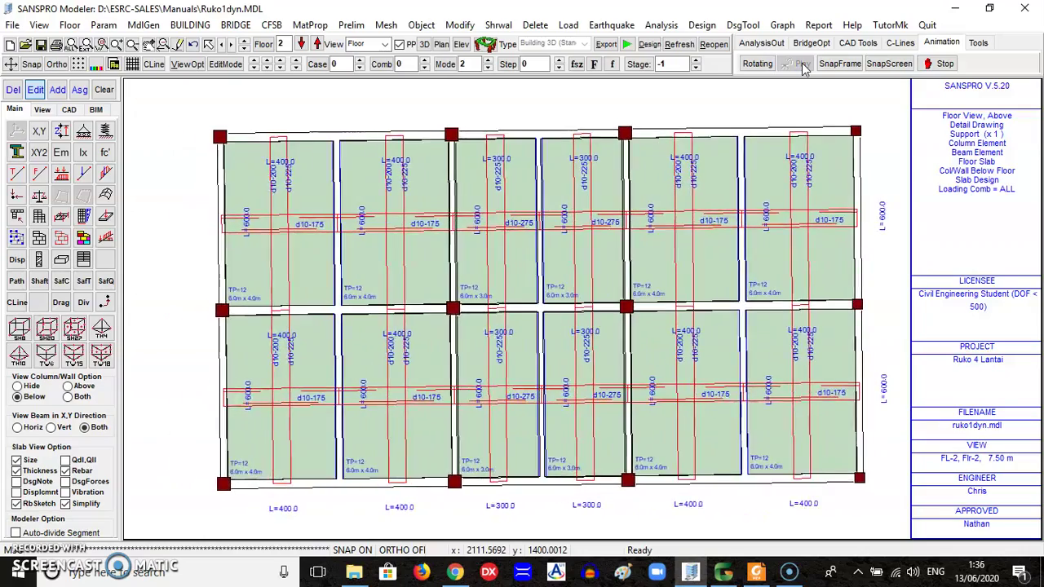
click(825, 70)
click(936, 65)
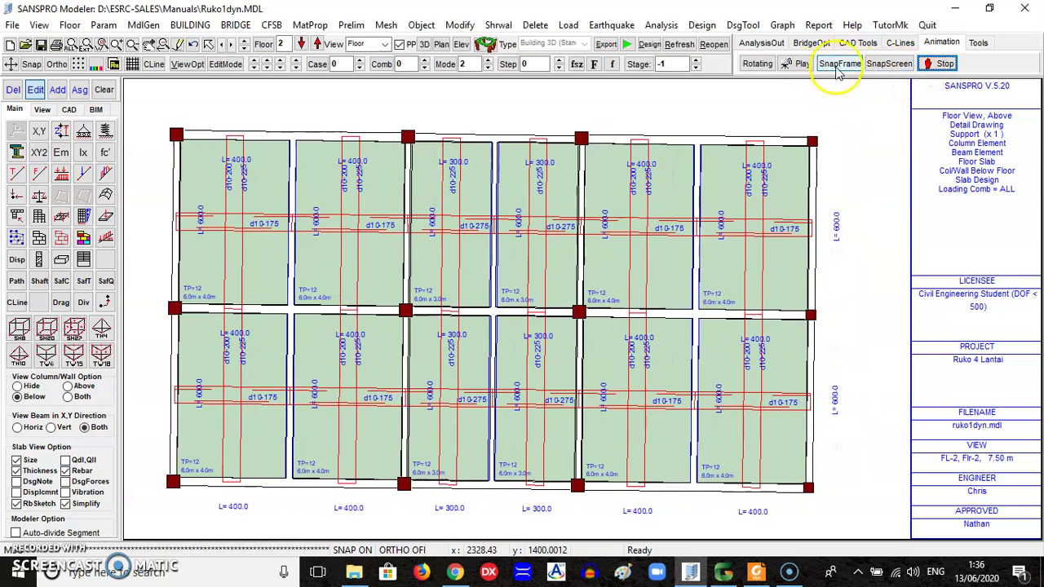
Step: Open the building dynamic output and base shear report and examine the eigenvalue table's mode 1 period
click(668, 28)
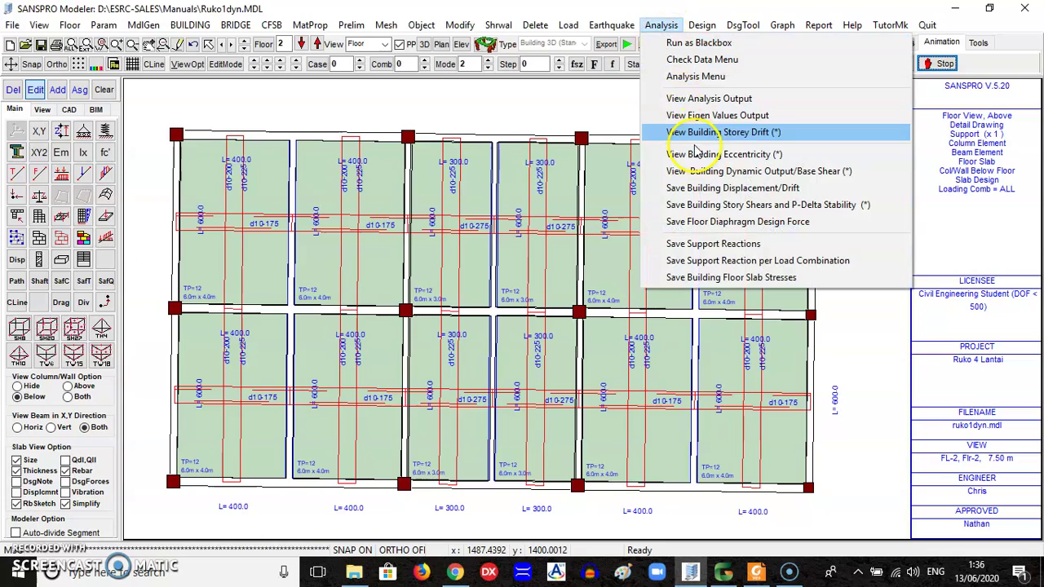
click(728, 171)
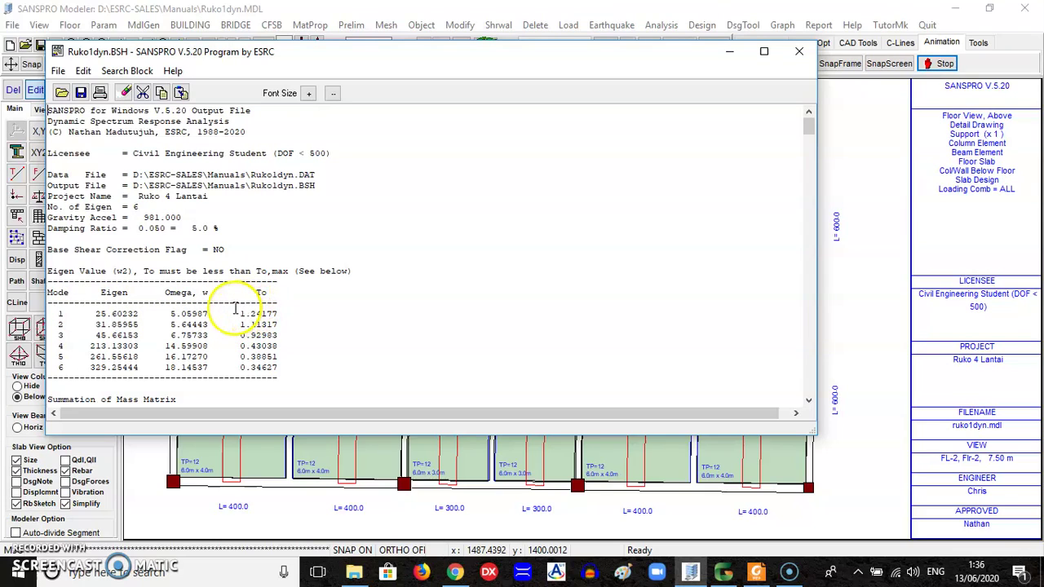
click(420, 309)
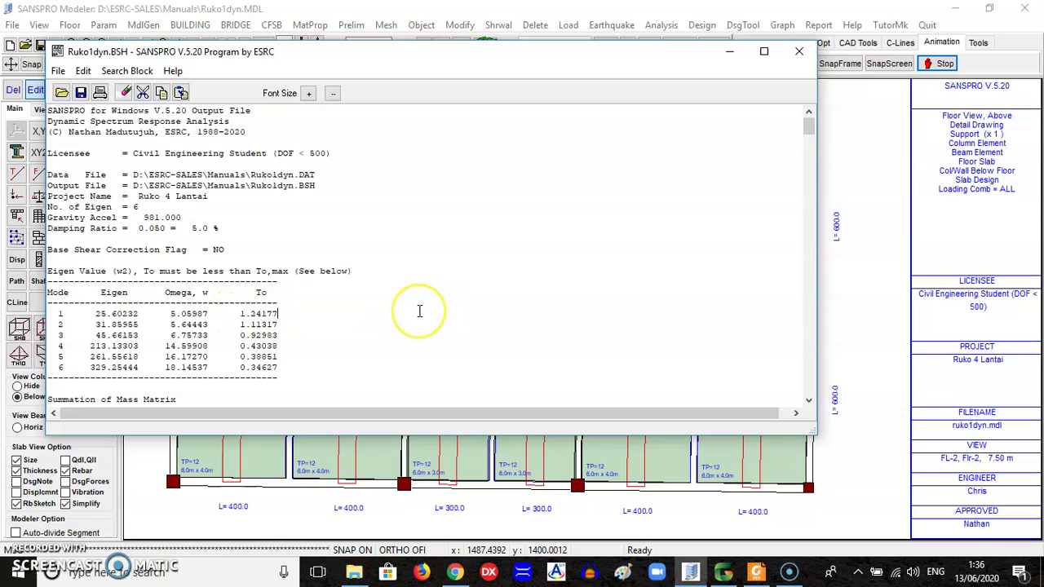
Step: Enlarge the report window and examine the dominant movement of modes 1 and 2 in the Modal Direction Factor table
key(Page_Down)
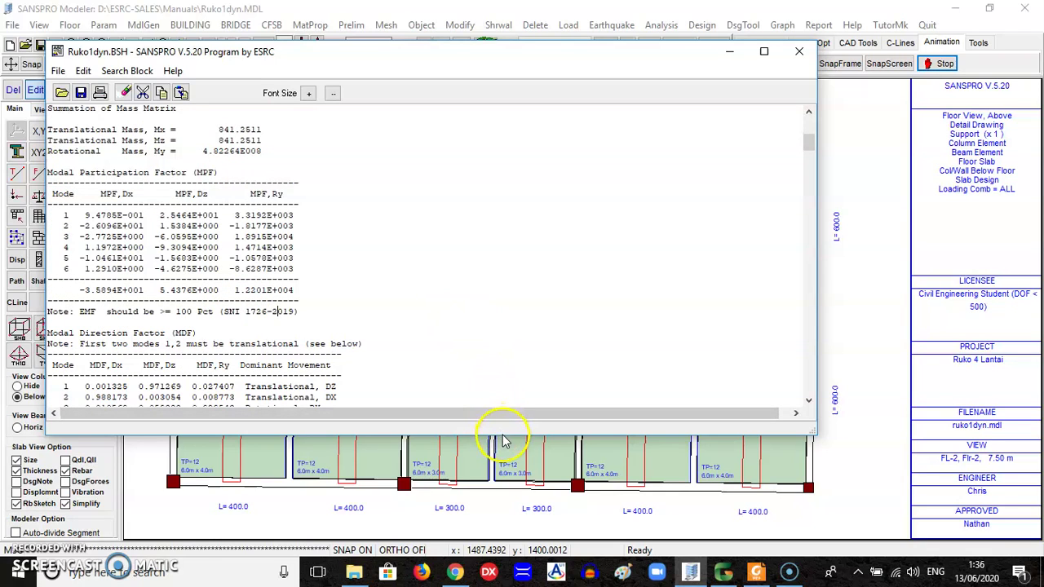
drag(504, 439, 517, 535)
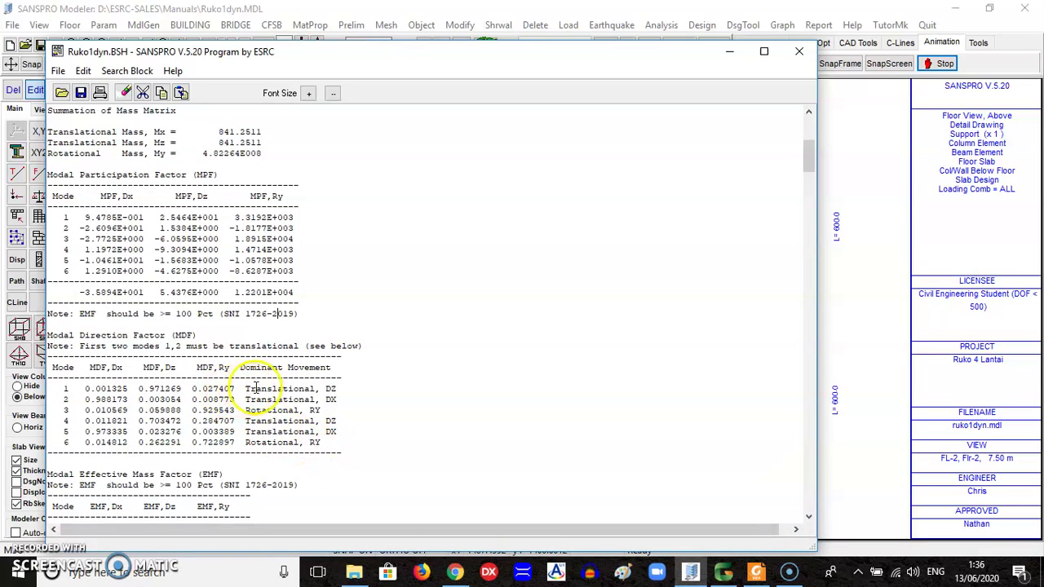
click(344, 392)
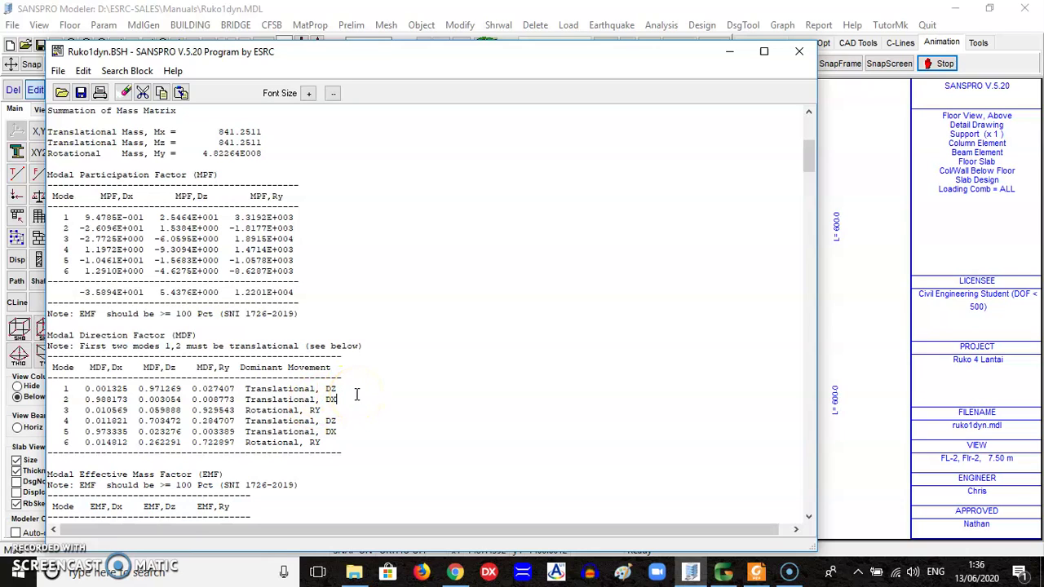
Step: Examine the Modal Effective Mass Factor table and its totals against the SNI 1726-2019 requirement
key(Down)
key(Down)
key(Down)
key(Down)
key(Down)
key(Down)
key(Down)
key(Down)
key(Down)
key(Down)
key(Down)
key(Down)
key(Down)
key(Down)
key(Down)
key(Down)
key(Down)
key(Down)
key(Down)
key(Down)
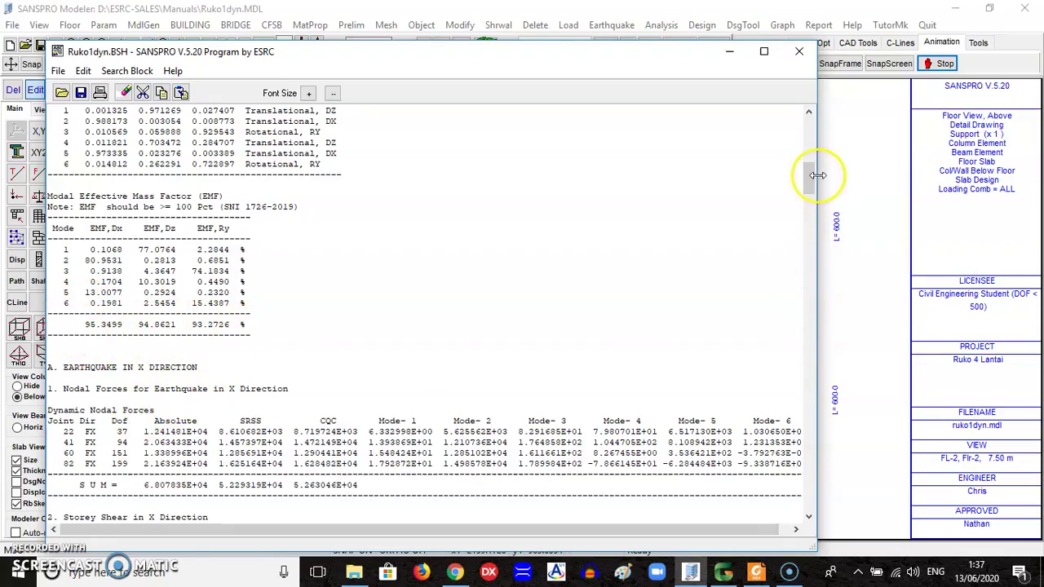
Step: Review the X and Z direction base shear calculations, recheck the eigenvalue table's periods, and close the report
drag(811, 174, 850, 252)
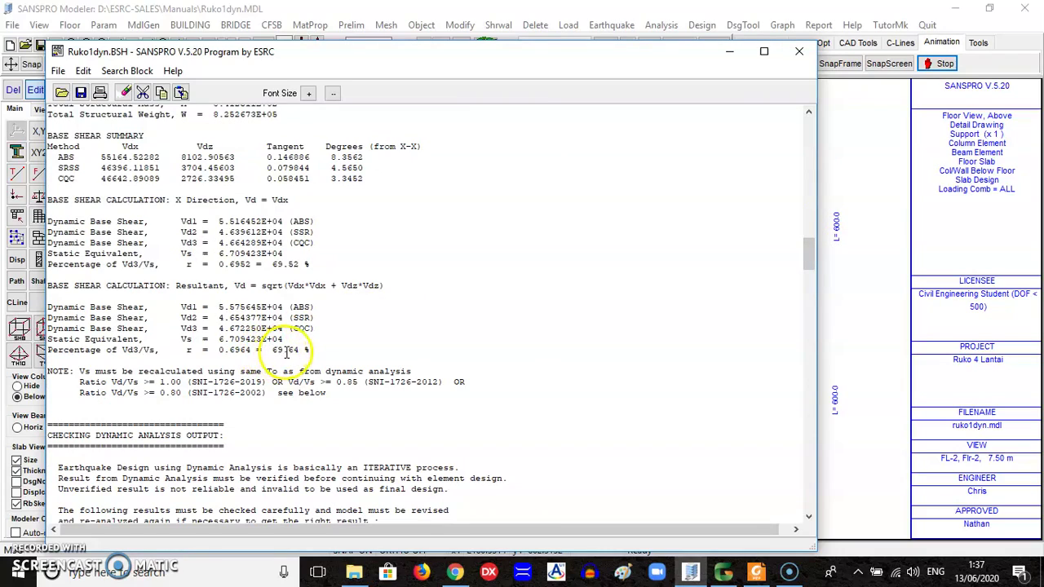
drag(808, 252, 836, 415)
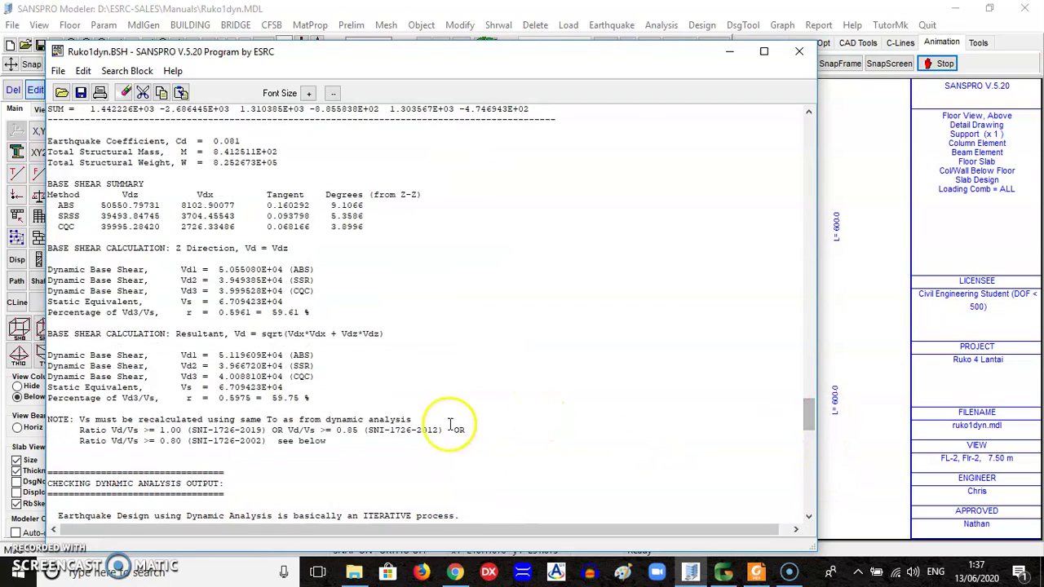
drag(807, 420, 822, 140)
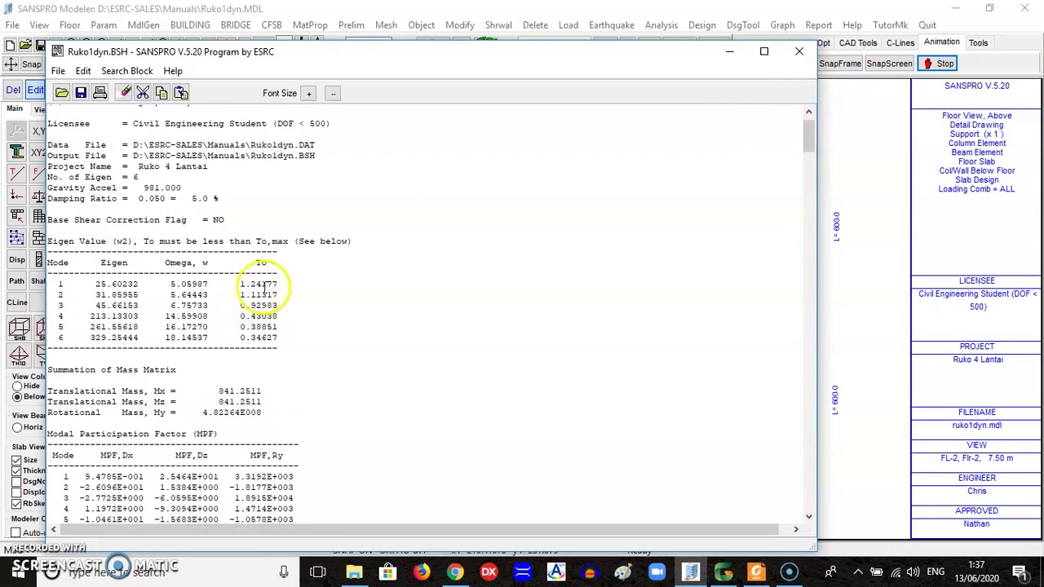
click(799, 50)
Step: Open the earthquake load generator and compare the approximate natural periods with the ASCE 7-16/SNI 1726-2019 maximum period limit
click(606, 25)
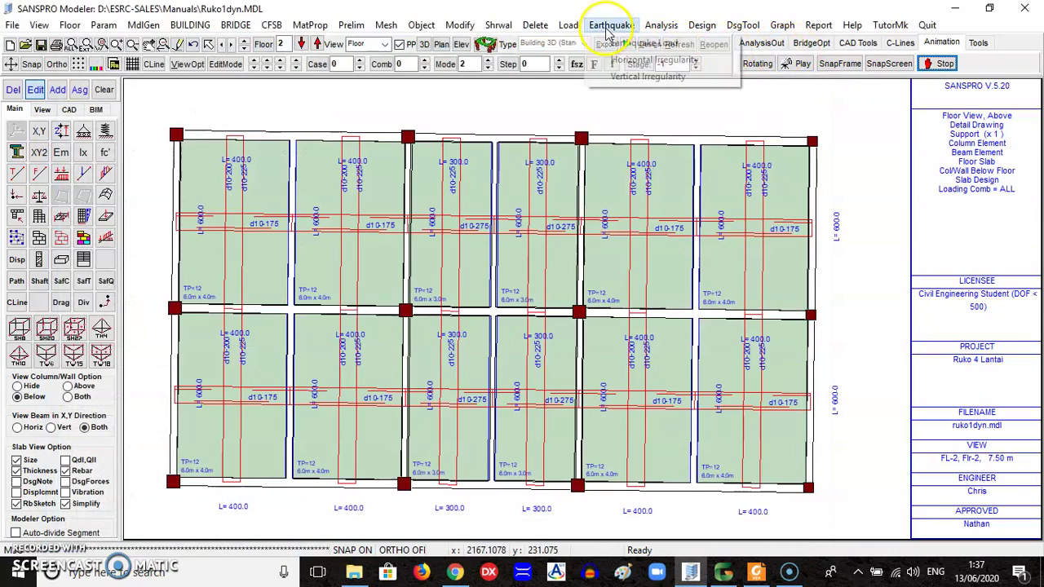
click(616, 39)
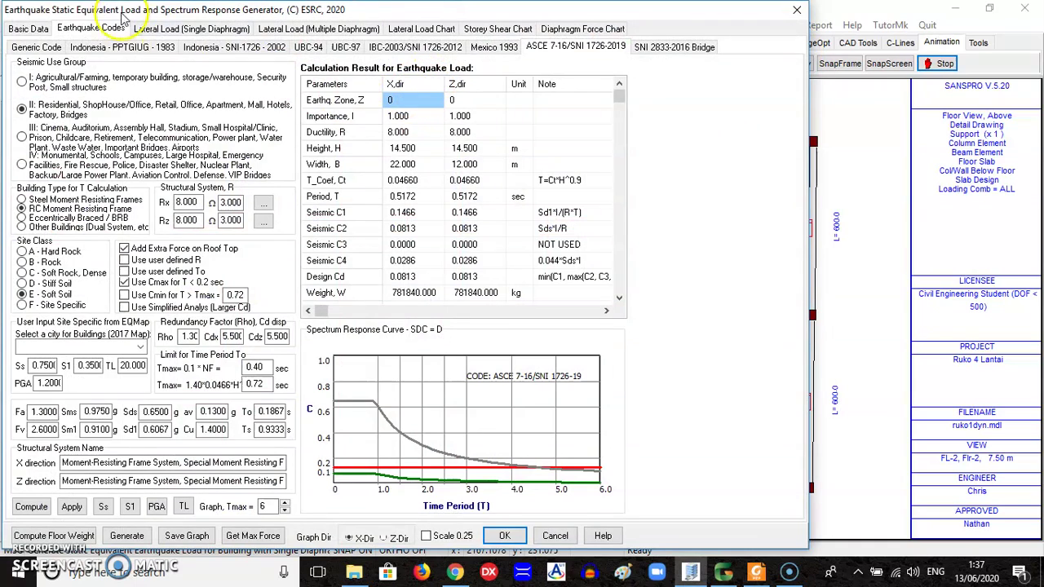
click(28, 28)
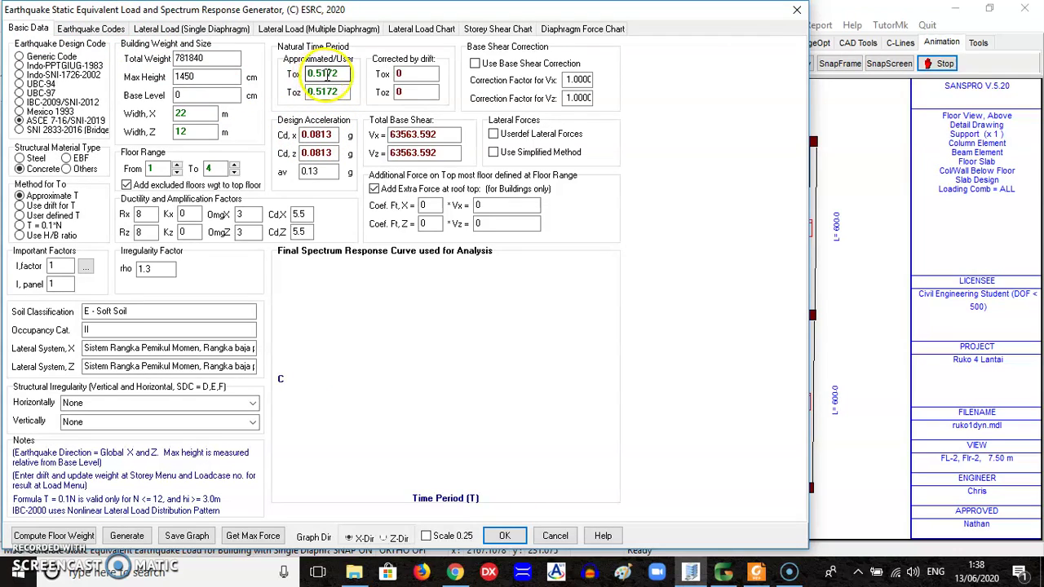
click(329, 90)
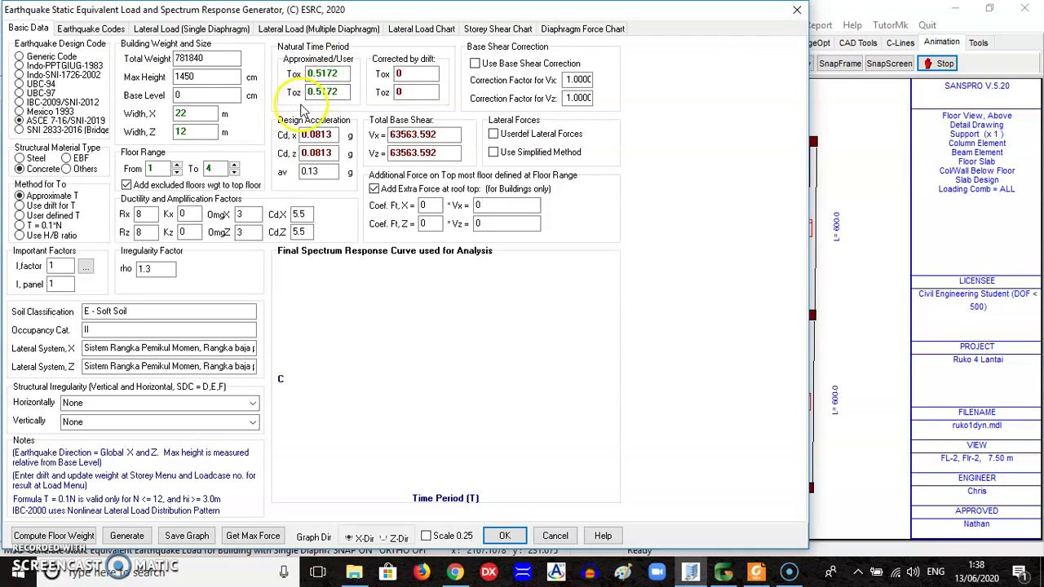
click(90, 31)
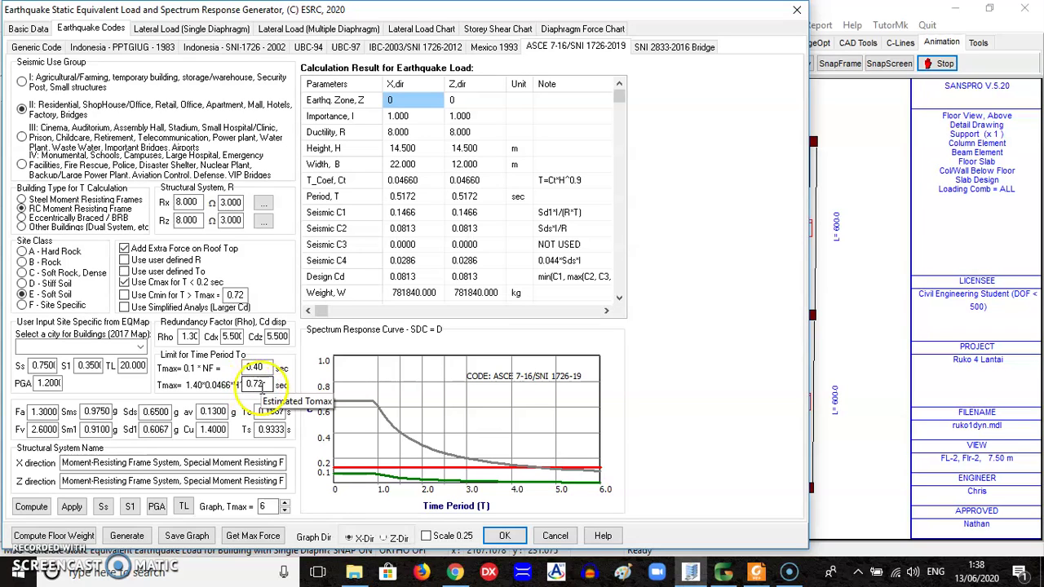
click(30, 29)
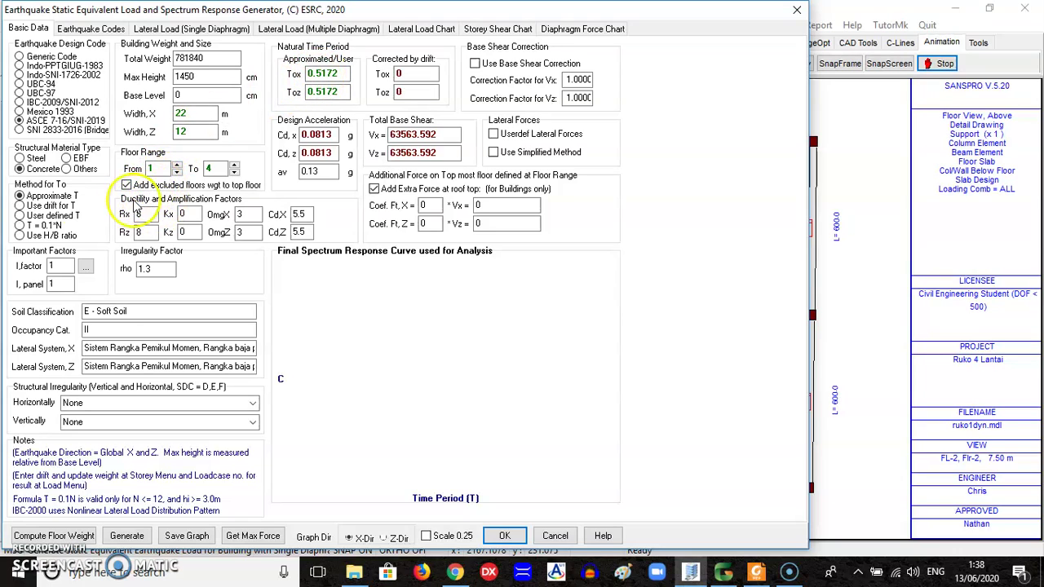
Step: Switch the period method to User defined T and set both Tox and Toz to 0.72
click(42, 215)
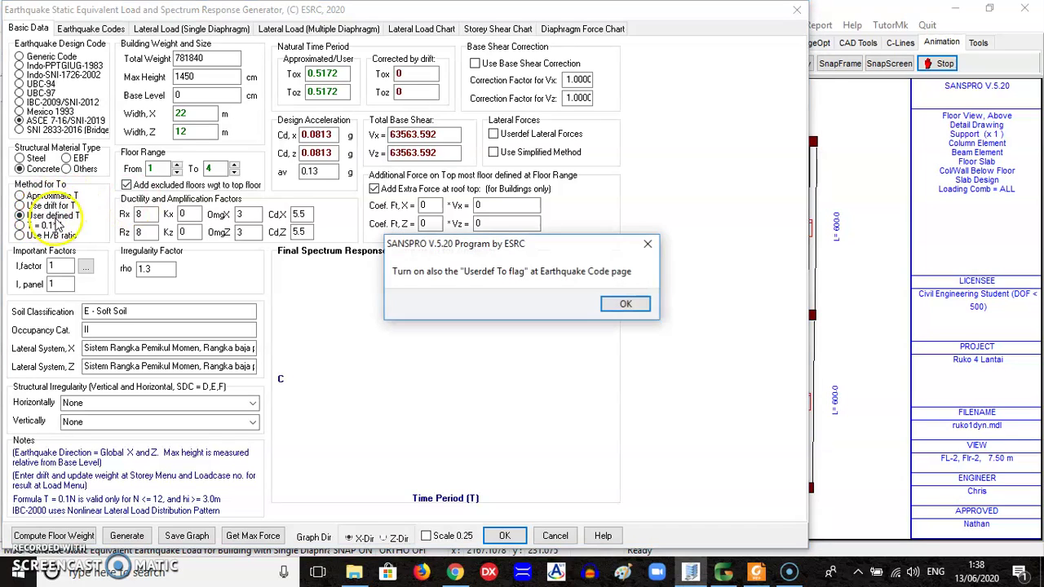
click(623, 304)
drag(316, 74, 341, 76)
text(72)
click(340, 91)
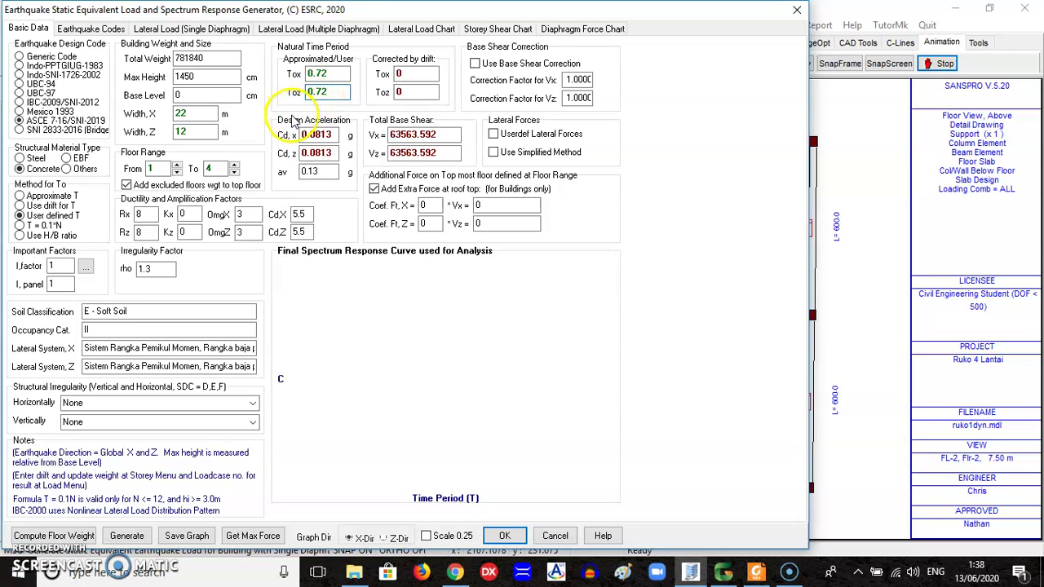
Step: Enable the user defined To option in the earthquake code settings, recompute, generate the earthquake load, and accept the settings
click(97, 29)
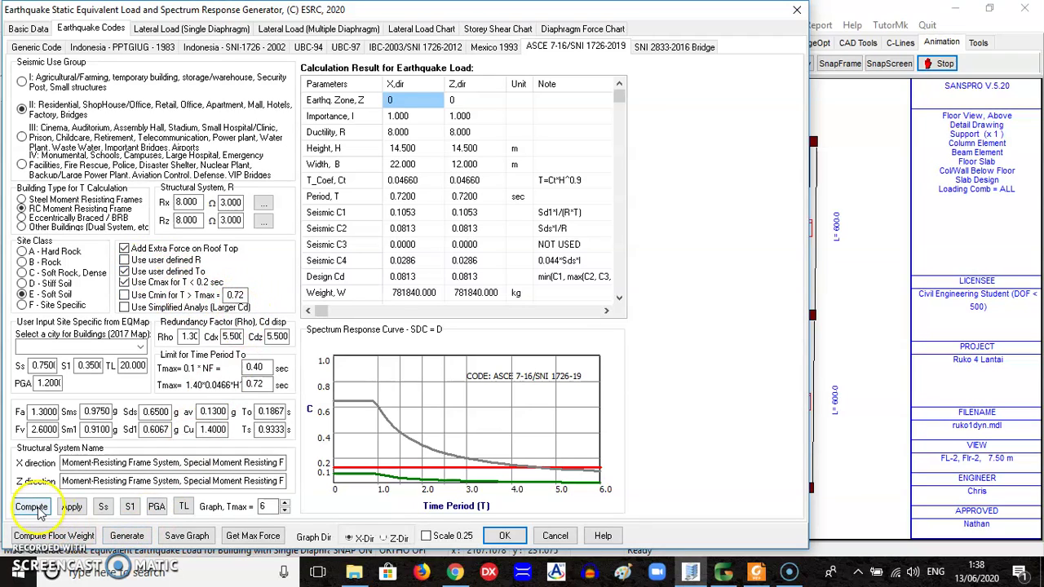
click(127, 535)
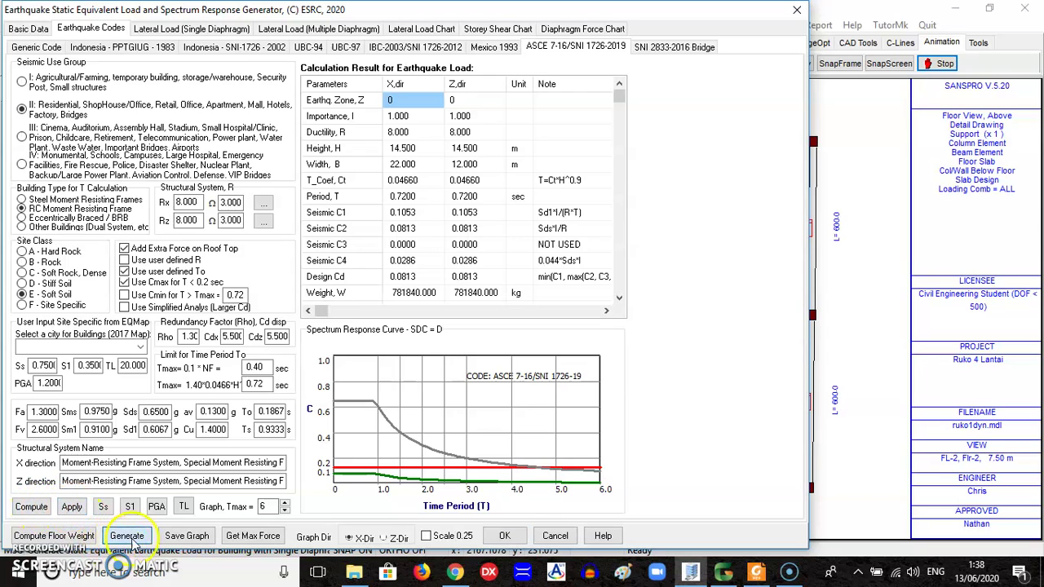
click(502, 536)
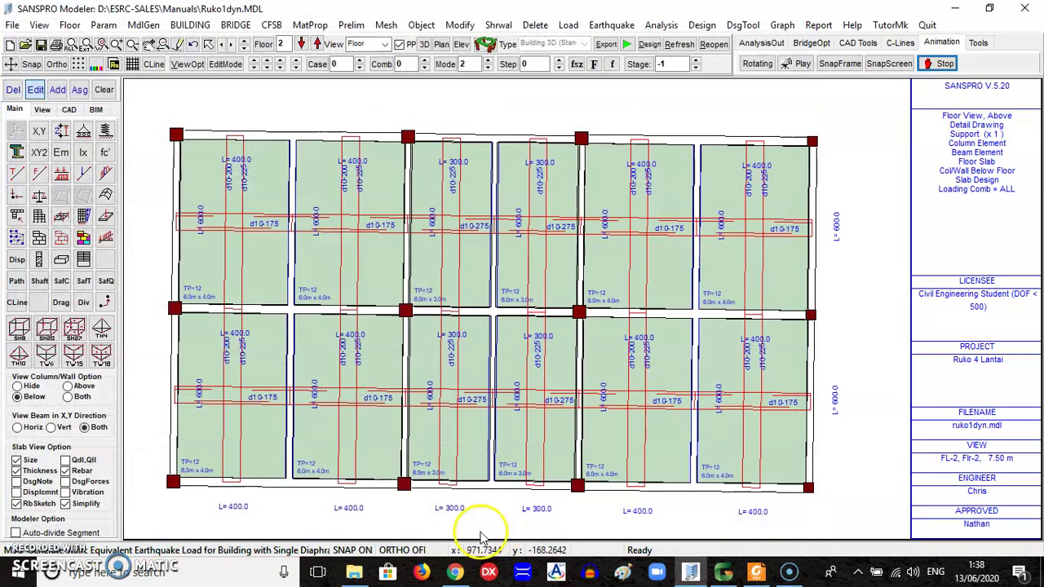
Step: Set the number of eigenvalues to 9 in the dynamic analysis options
click(103, 24)
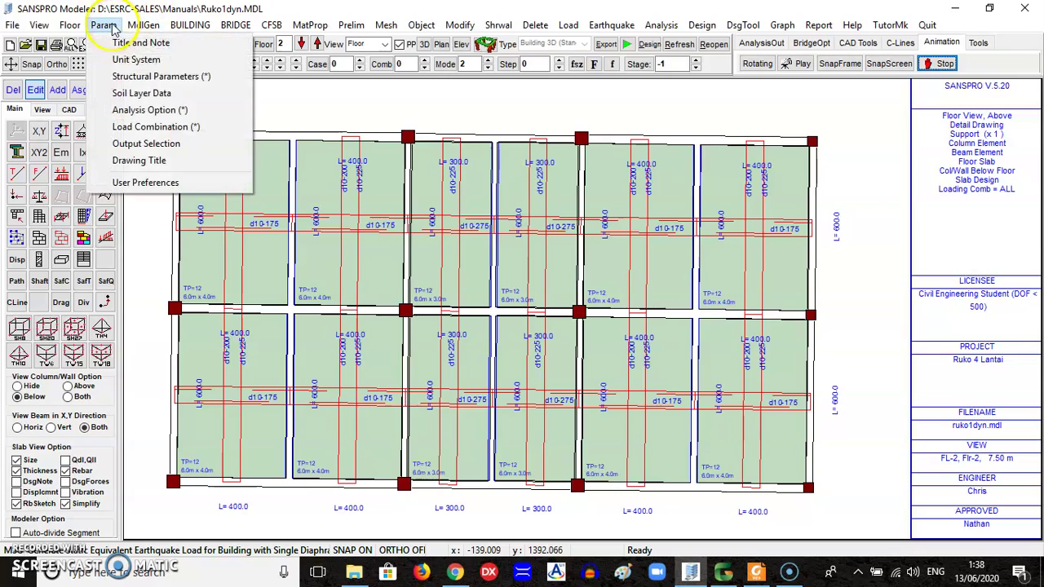
click(137, 109)
click(287, 92)
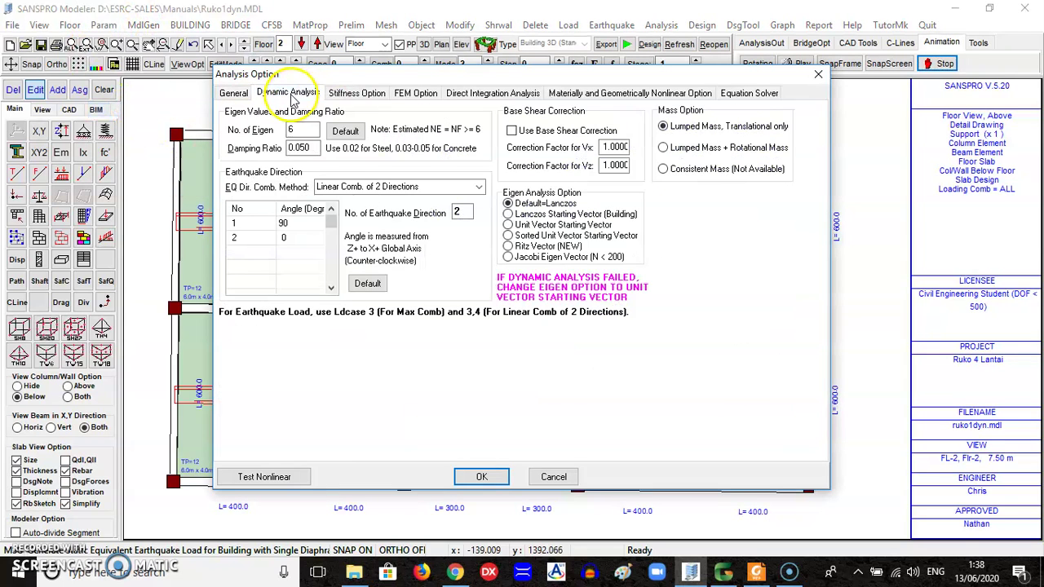
drag(316, 127, 273, 135)
text(9)
click(482, 478)
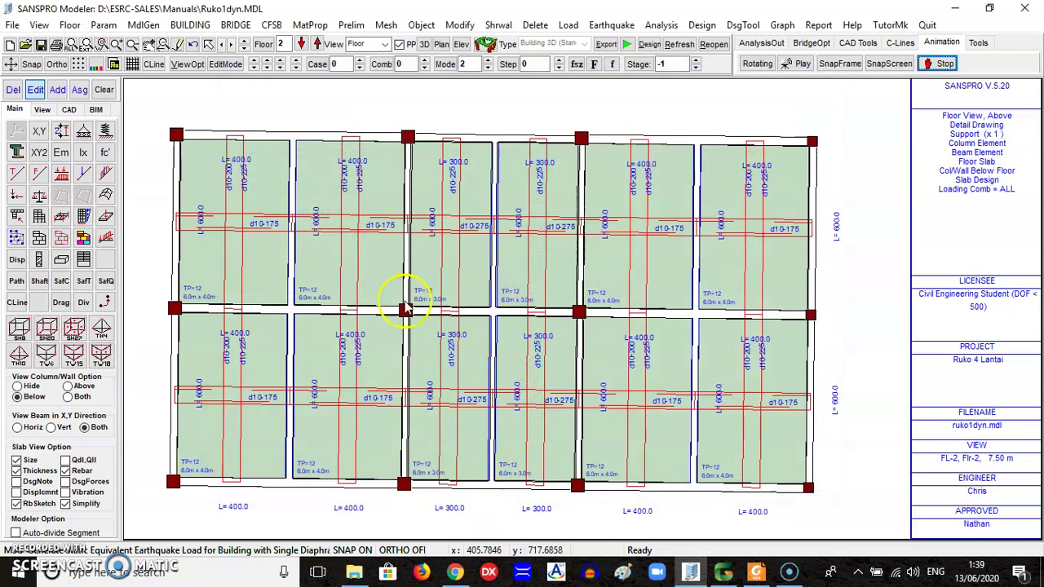
Step: Save the model and export it as SANS data with model integrity checking, continuing past the Structural Model Advisor
click(12, 24)
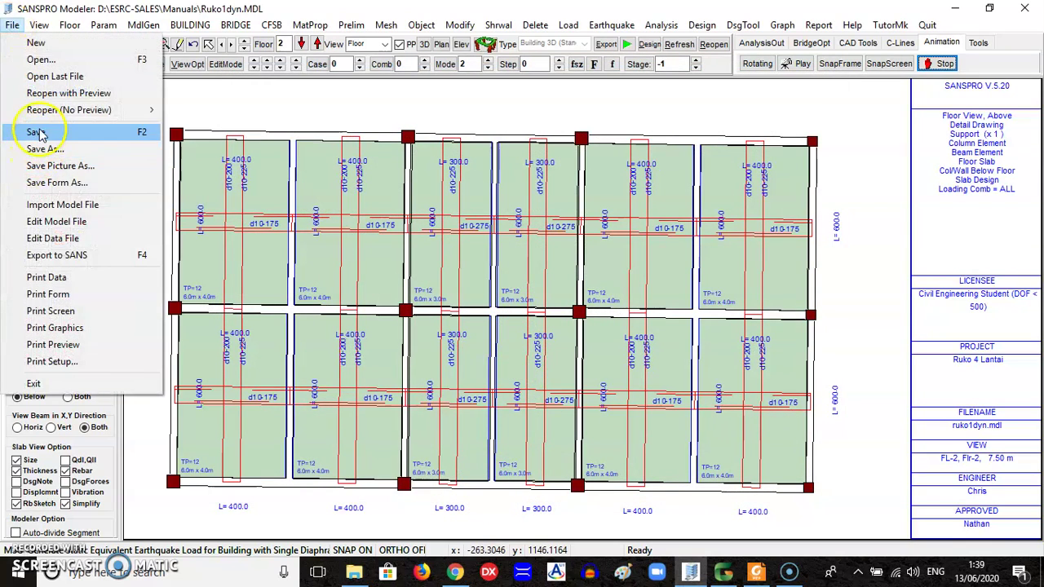
click(33, 131)
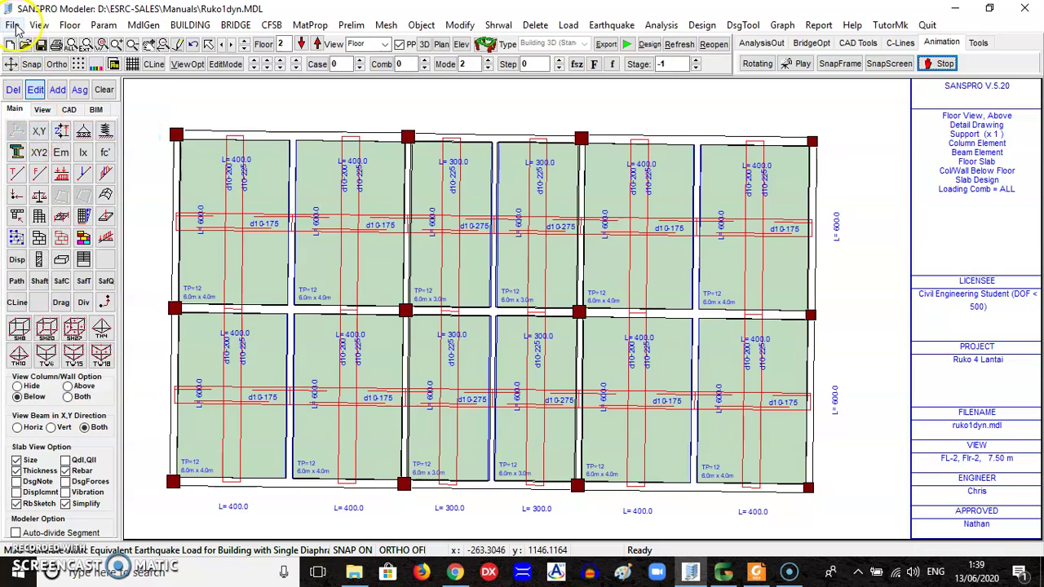
click(14, 26)
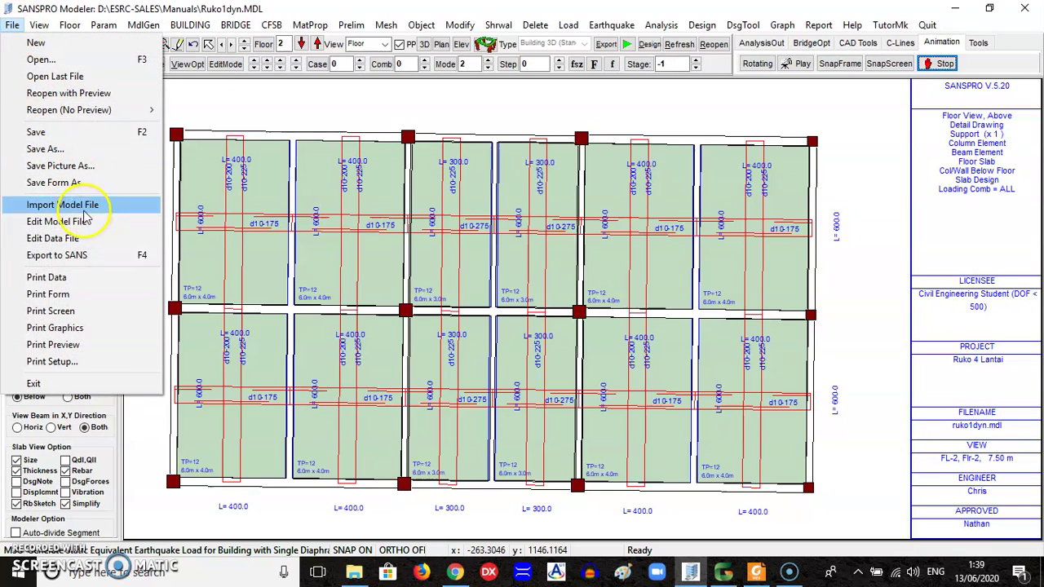
click(102, 256)
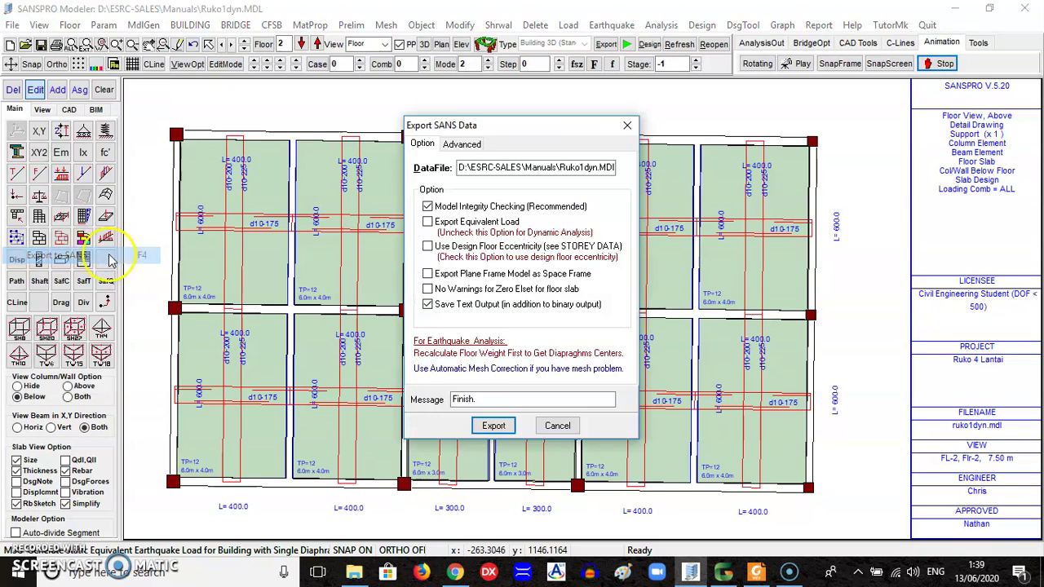
click(494, 428)
click(620, 302)
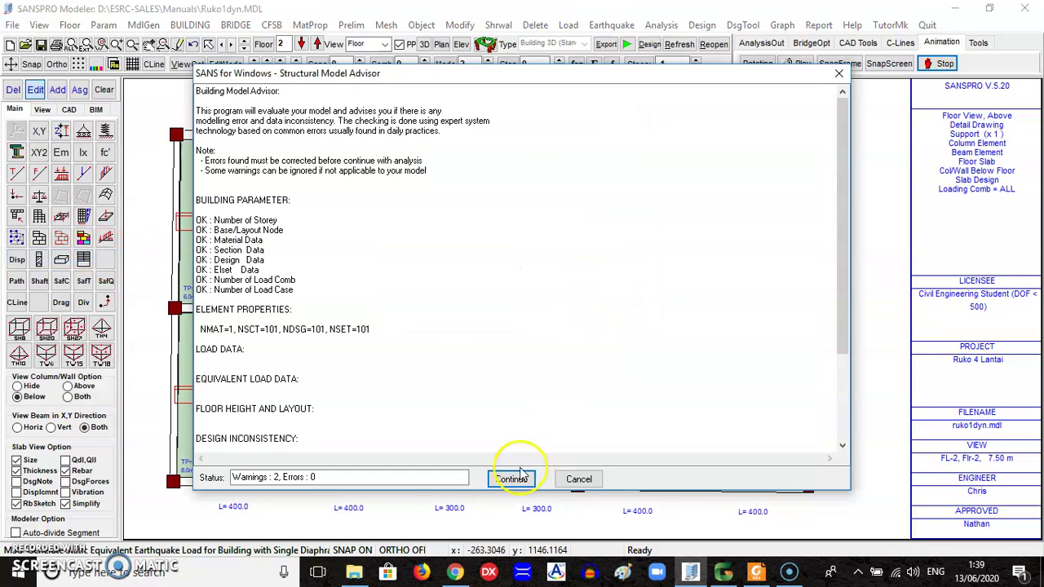
click(512, 479)
click(618, 300)
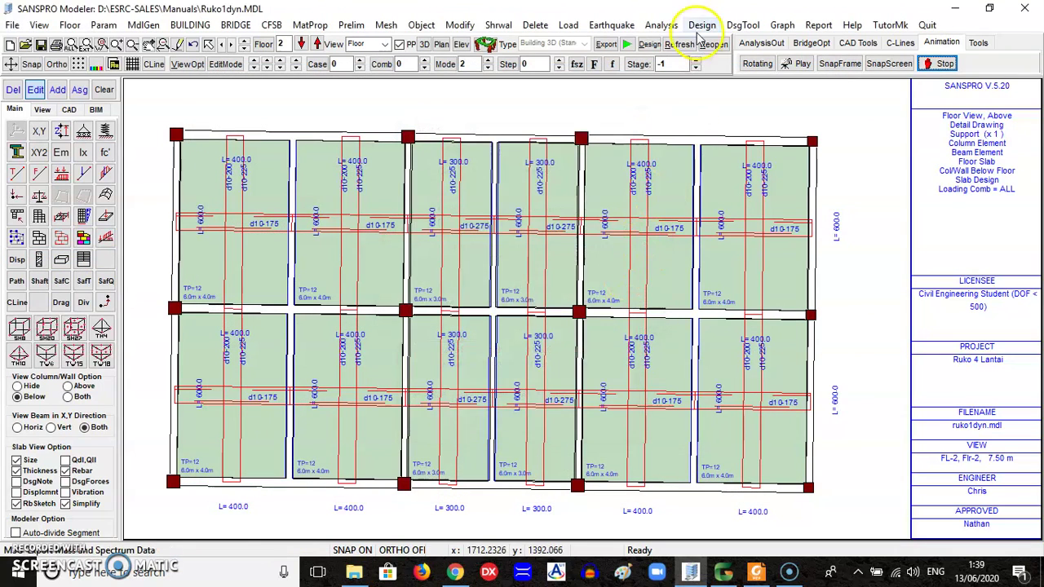
Step: Run the dynamic analysis and retry the eigenvalue iteration with a subspace dimension size of 12
click(661, 24)
click(693, 77)
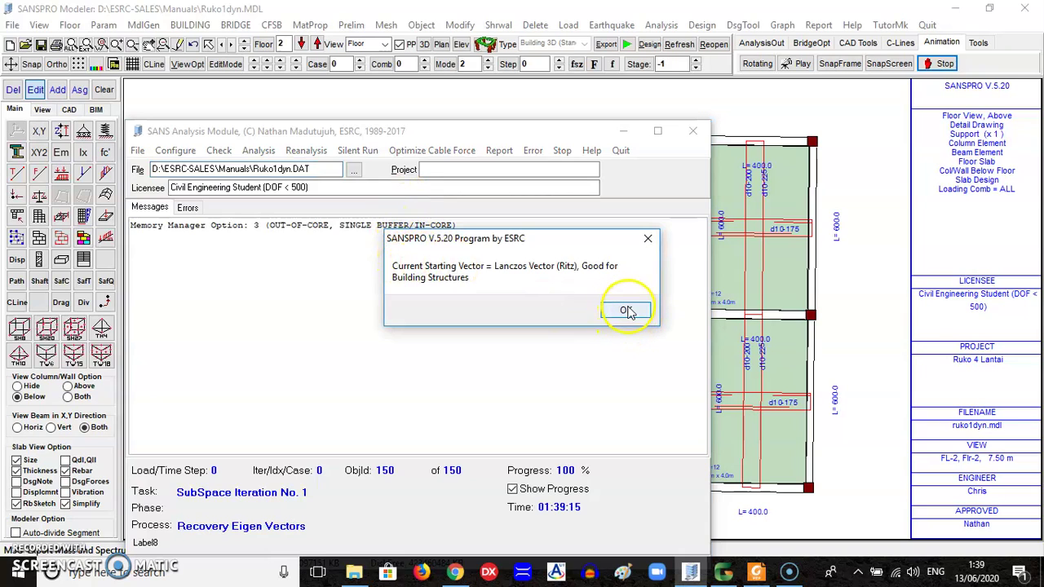
click(626, 312)
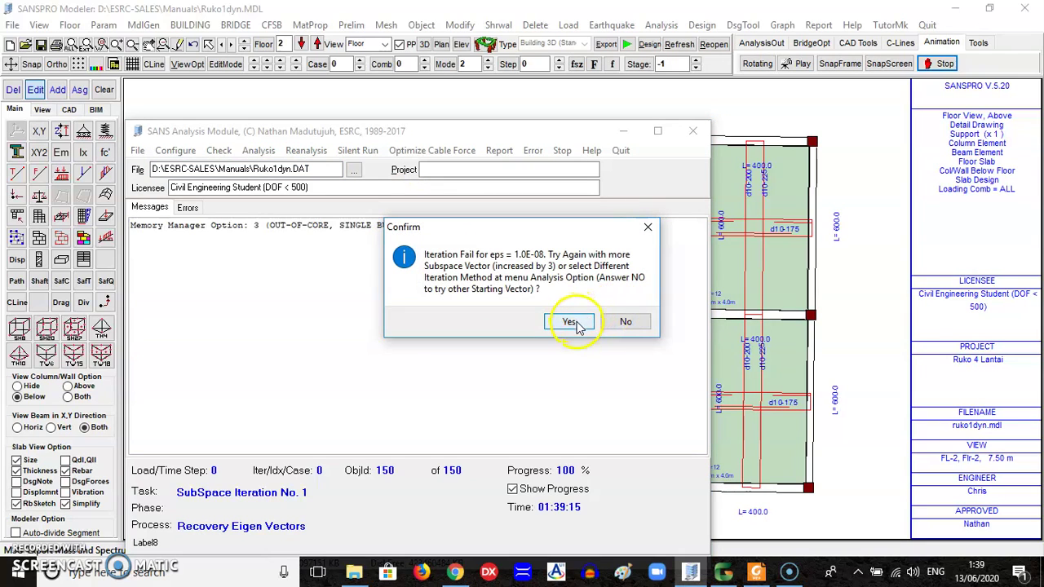
click(570, 322)
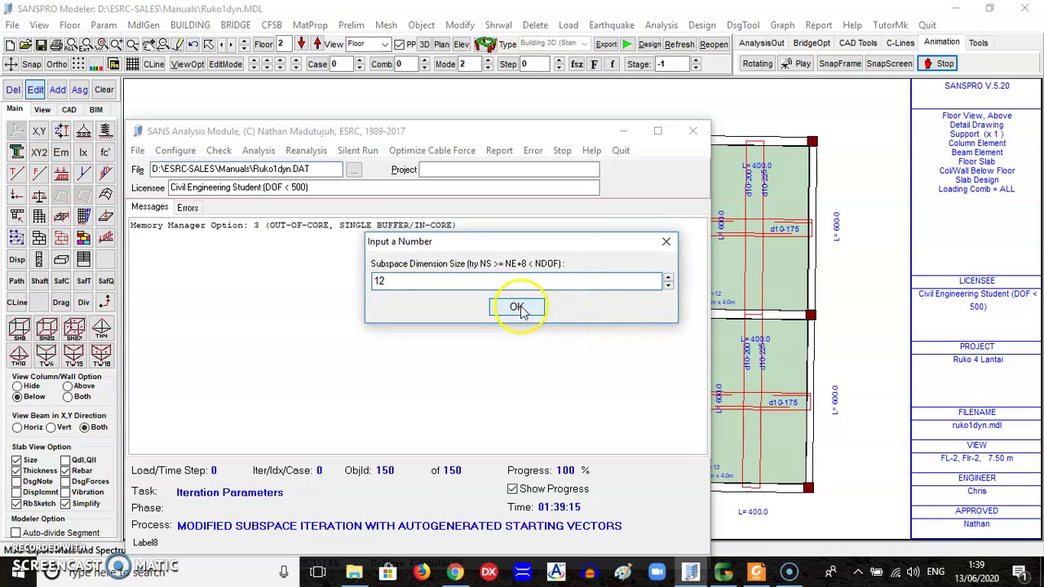
click(522, 313)
click(523, 314)
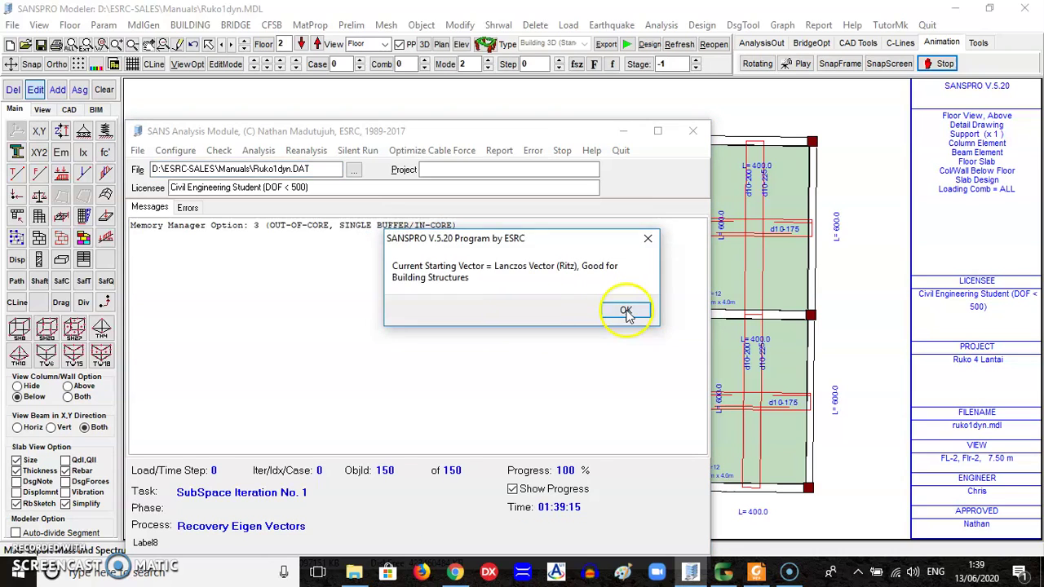
Step: Try the eigenvalue iteration once more with the subspace dimension size kept at 12
click(626, 312)
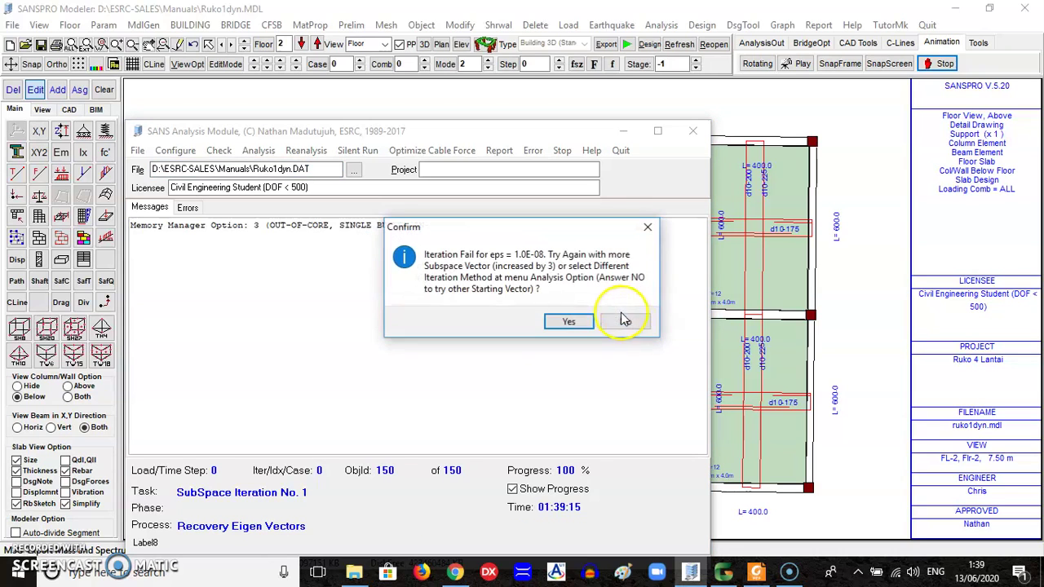
click(570, 322)
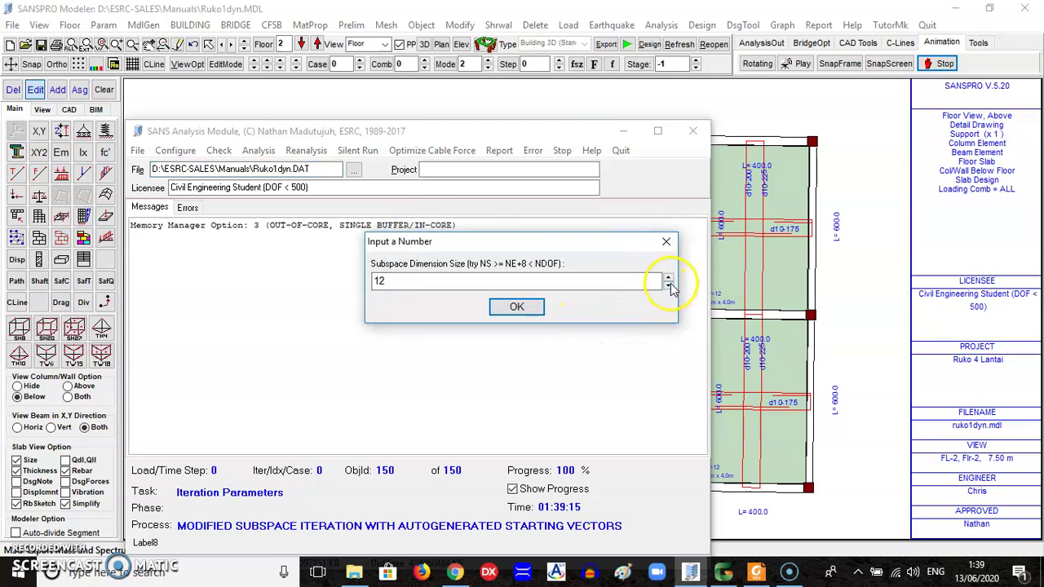
click(527, 311)
click(527, 309)
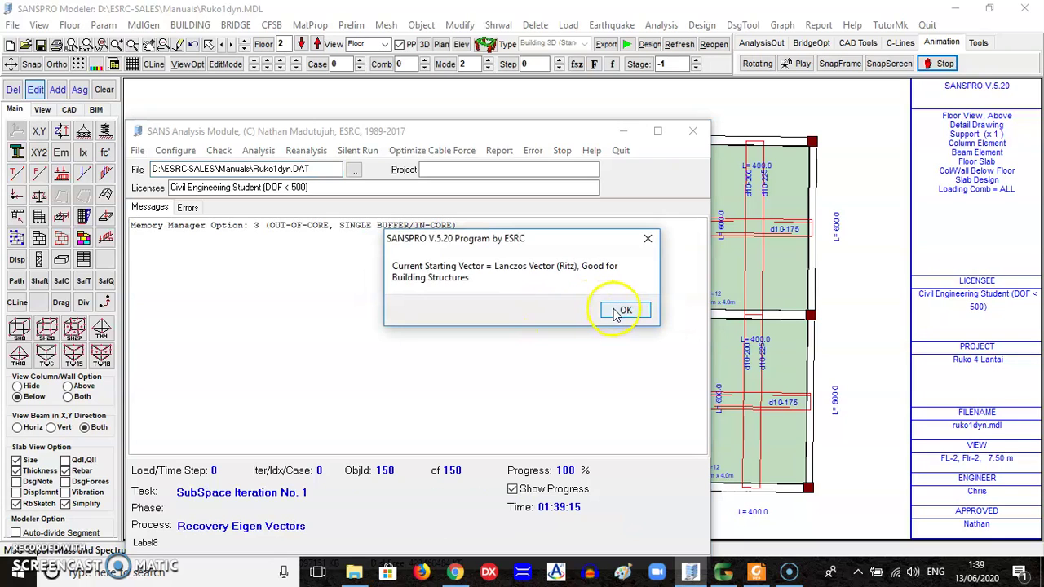
Step: Retry the eigenvalue iteration with a different starting vector and a subspace dimension size of 12 to complete the analysis
click(617, 312)
click(624, 323)
click(574, 314)
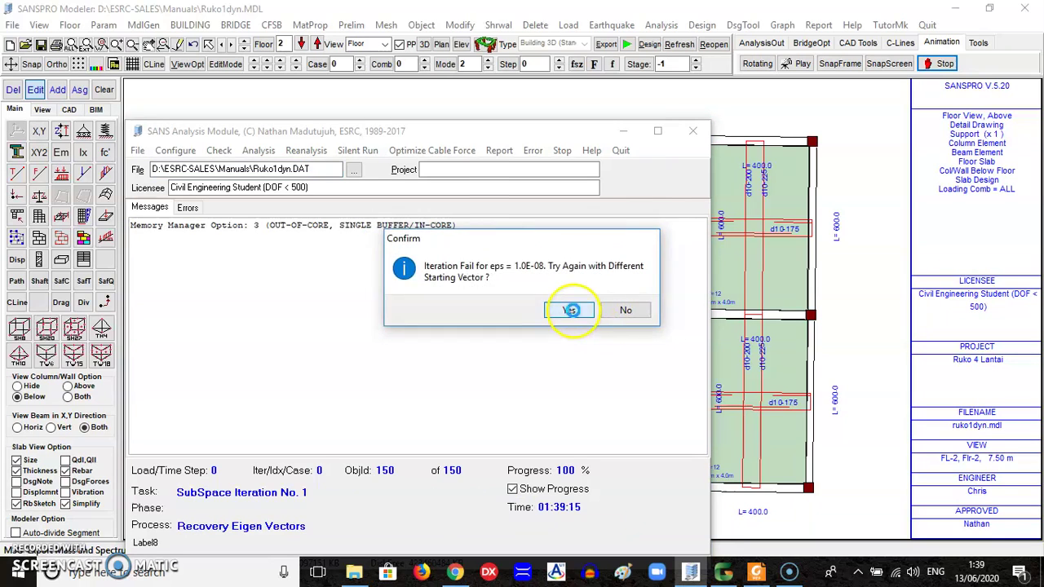
click(621, 312)
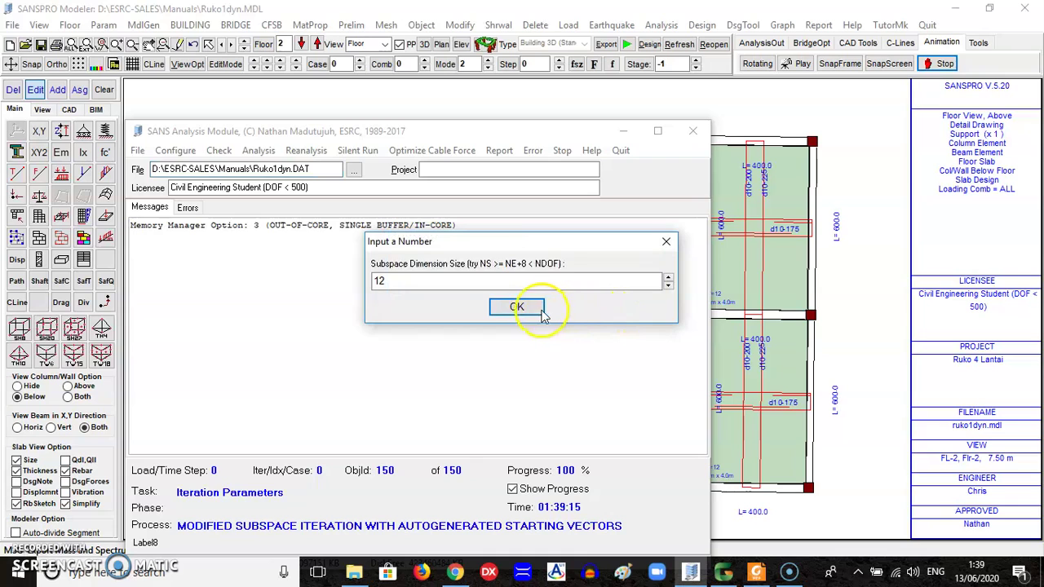
click(538, 313)
click(527, 310)
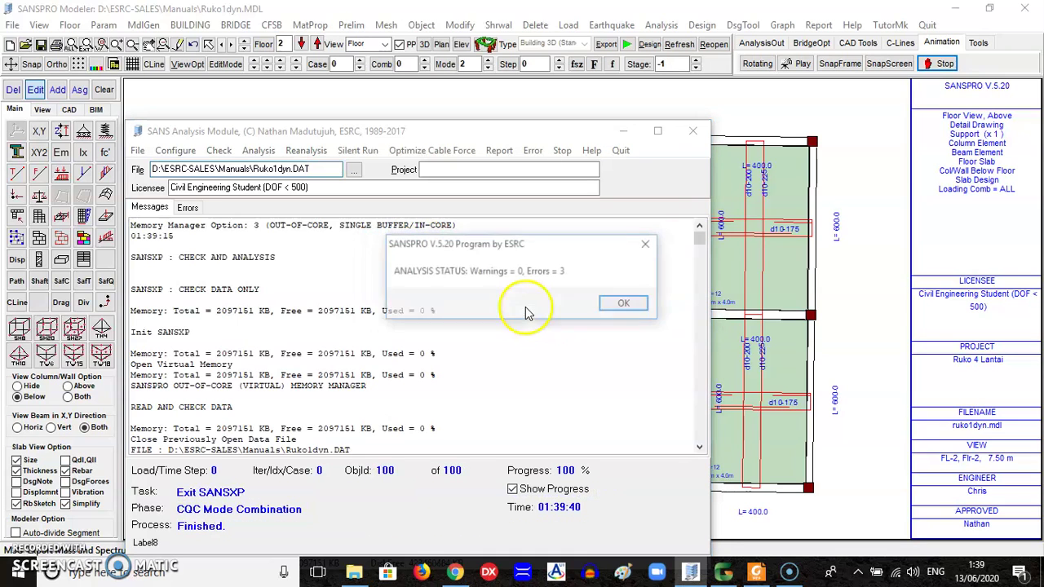
click(621, 306)
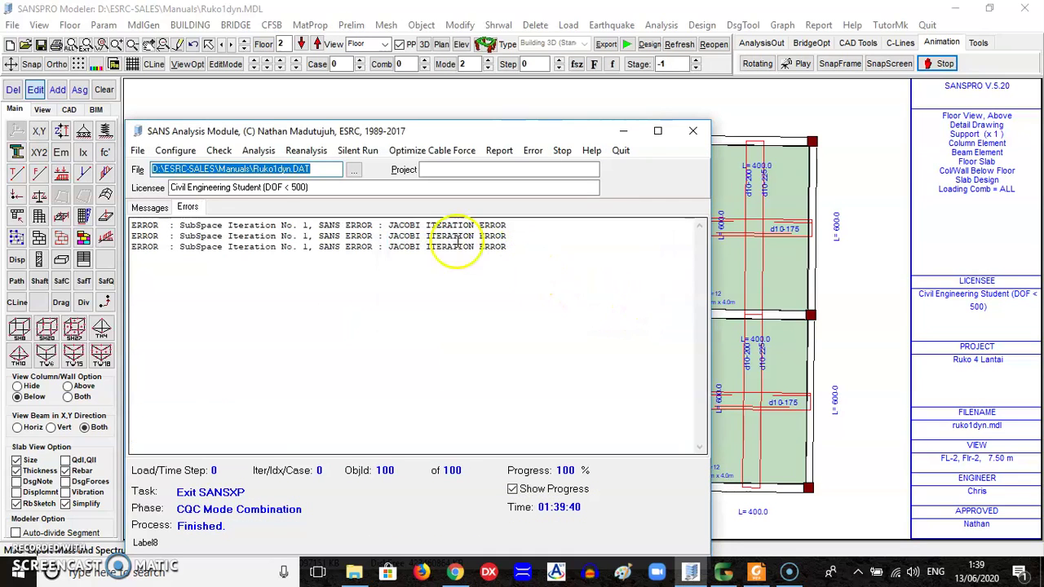
Step: Look through the analysis message log and close the SANS Analysis Module
click(151, 208)
drag(699, 238, 694, 163)
click(692, 131)
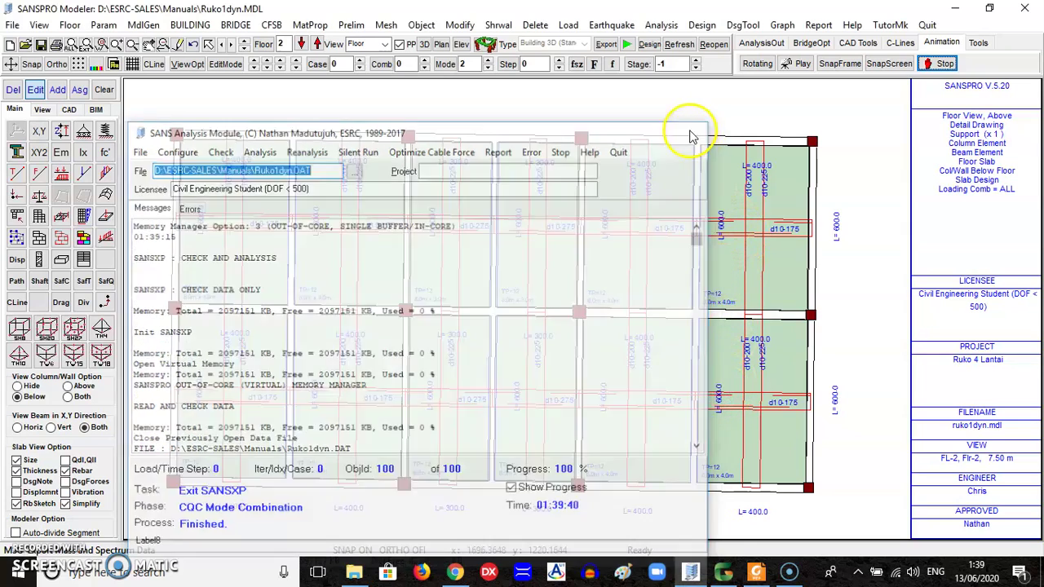
Step: Review the building dynamic output report, checking eigenvalues, effective mass factors and the base shear ratios in the X and Z directions
click(660, 25)
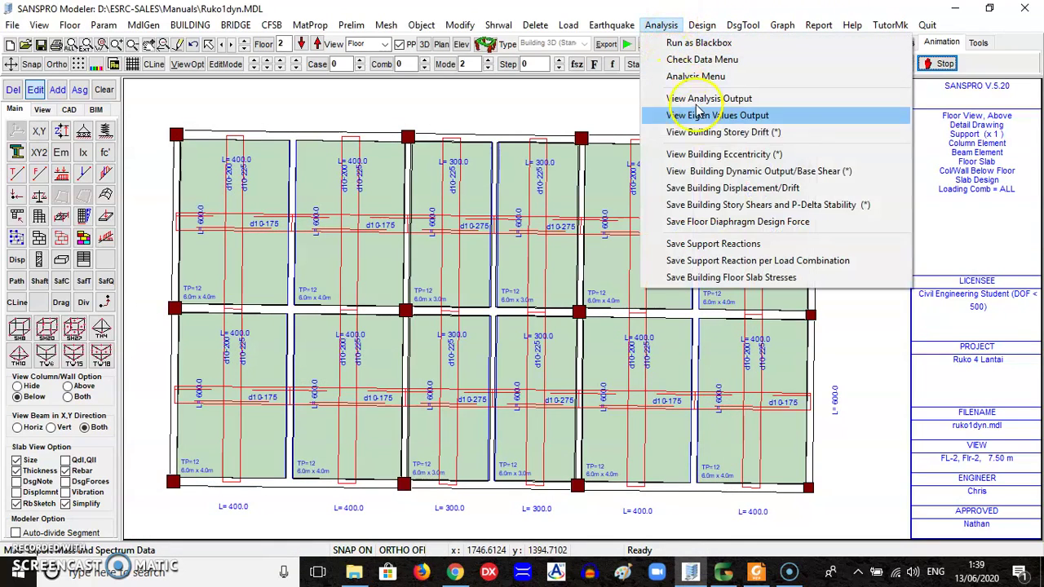
click(779, 171)
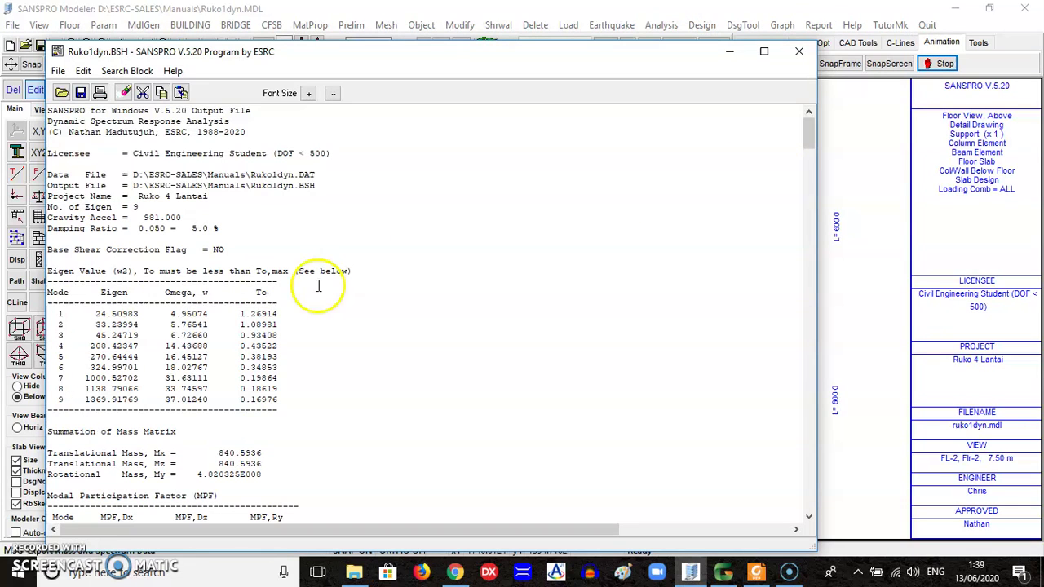
drag(811, 140, 807, 157)
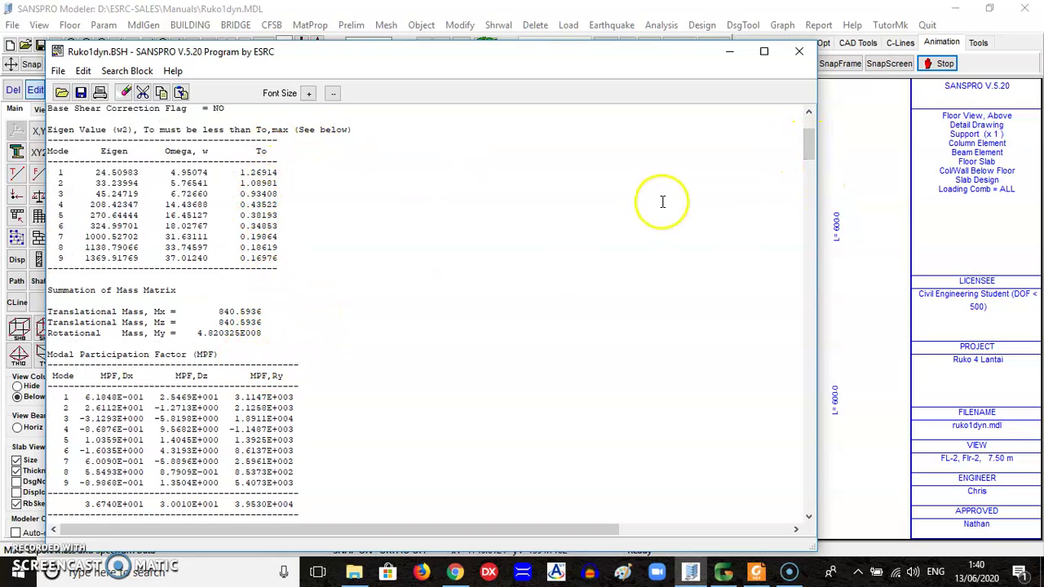
drag(810, 144, 807, 176)
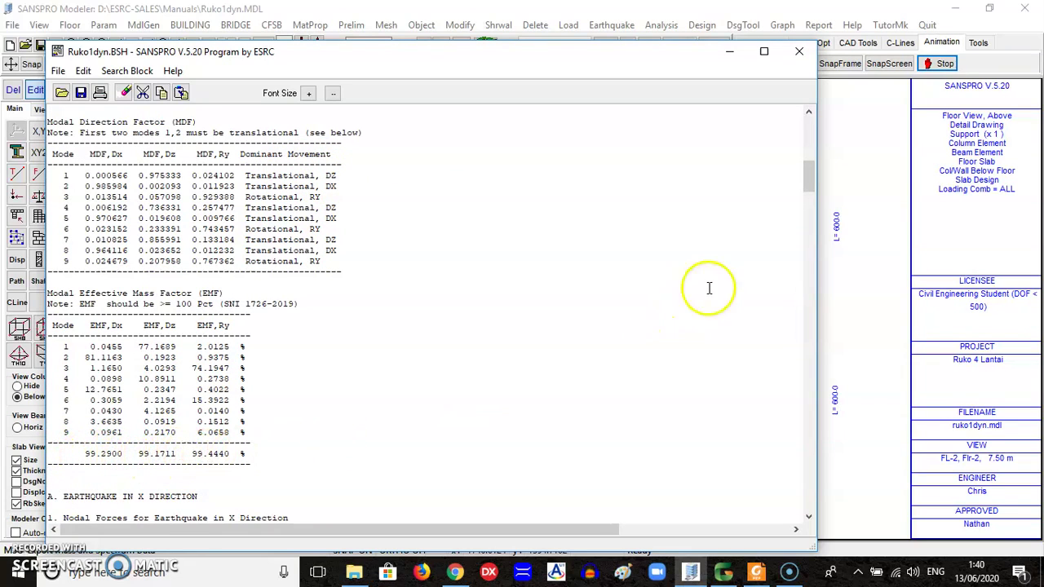
drag(810, 170, 820, 255)
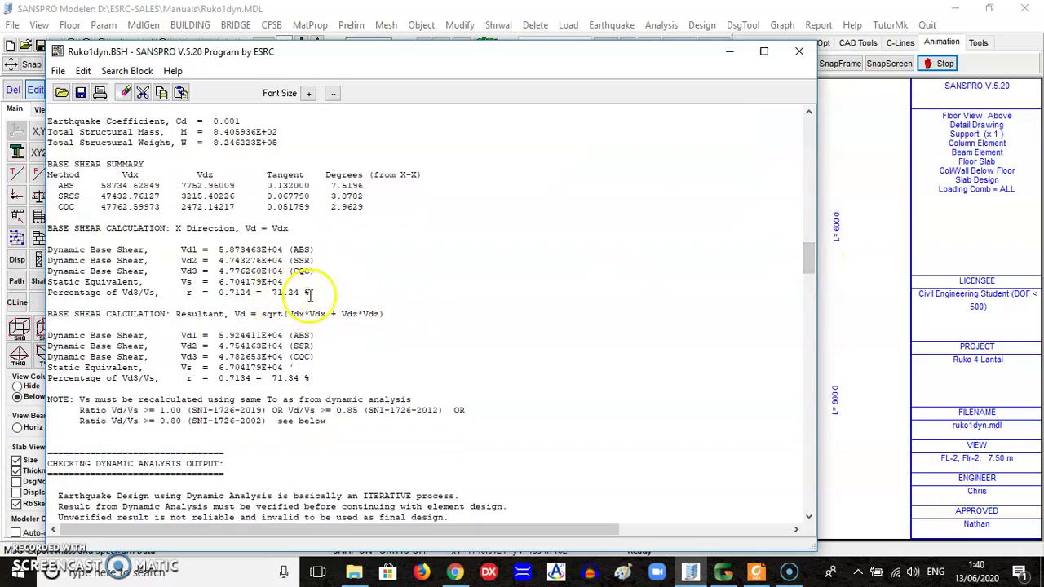
drag(808, 261, 810, 428)
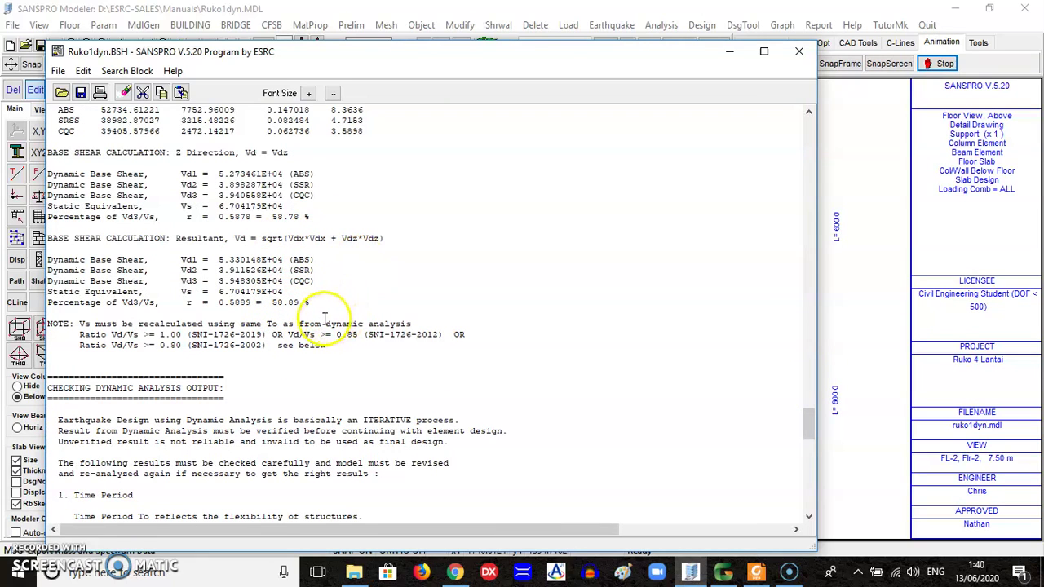
drag(812, 420, 830, 255)
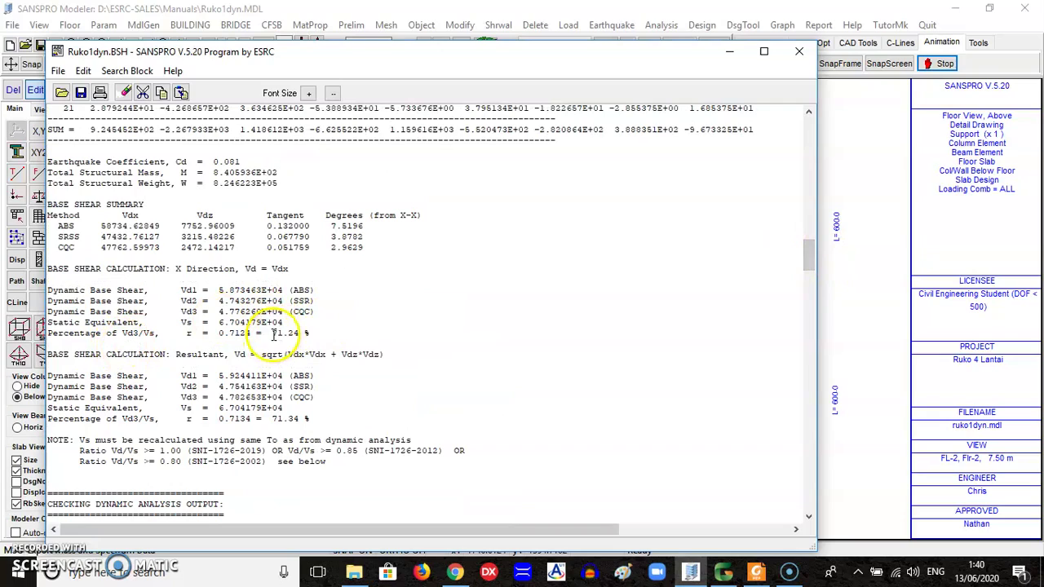
drag(808, 249, 275, 359)
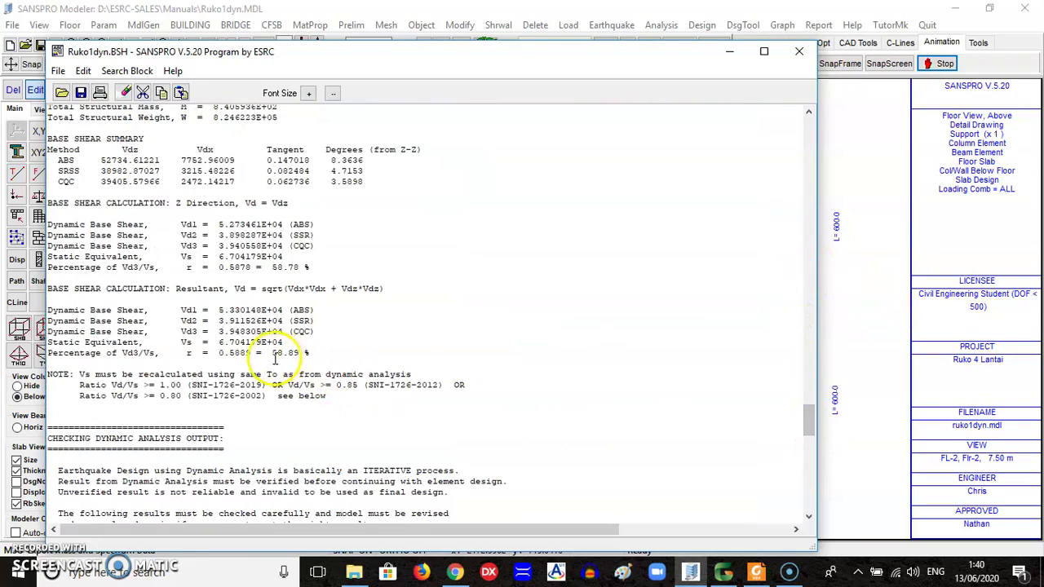
drag(812, 423, 805, 447)
click(800, 52)
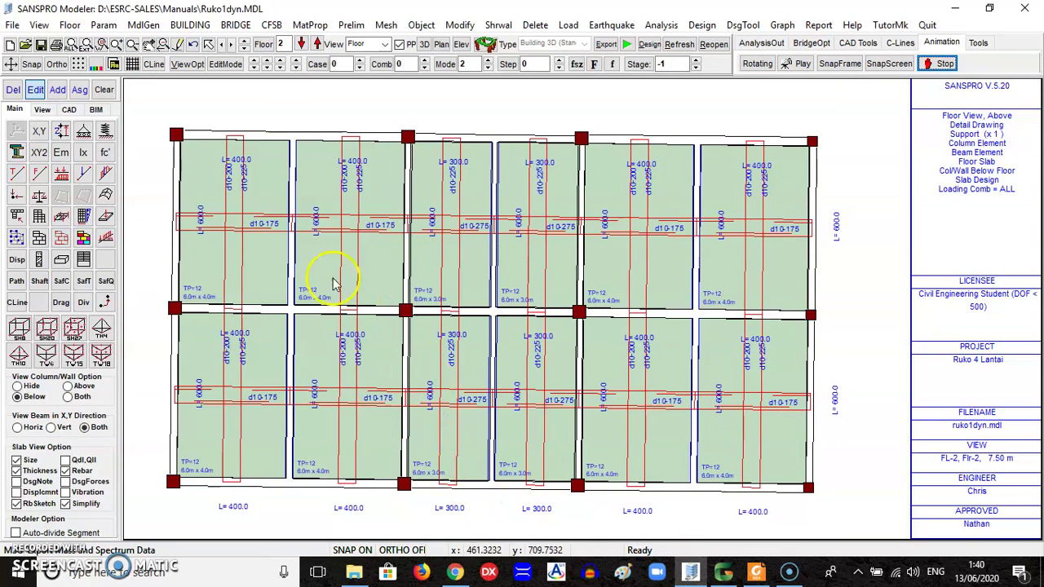
Step: Enable base shear correction in the dynamic analysis options and set the Vx and Vz correction factors, using 1.72 for Vz
click(103, 25)
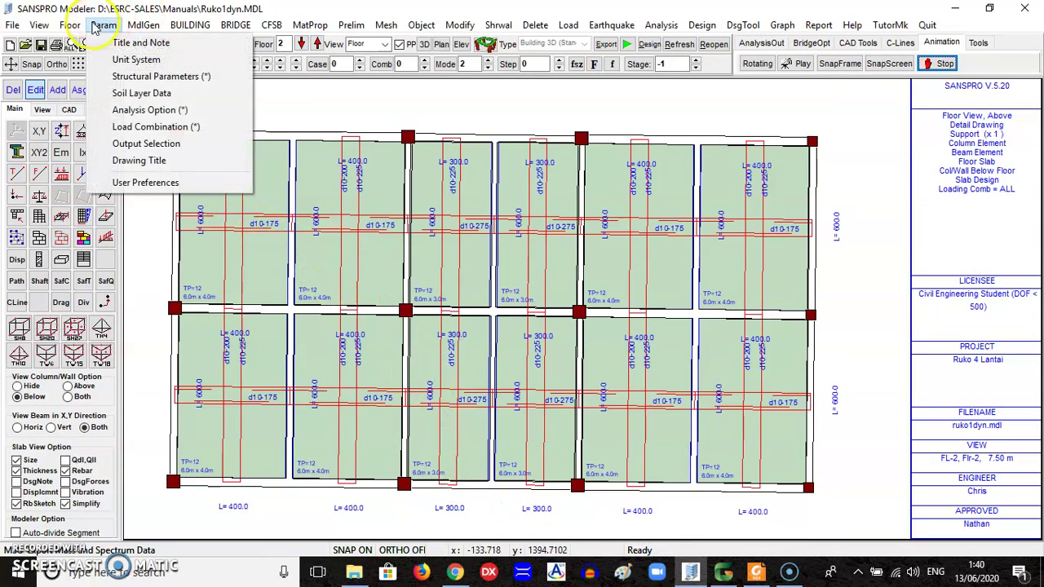
click(131, 110)
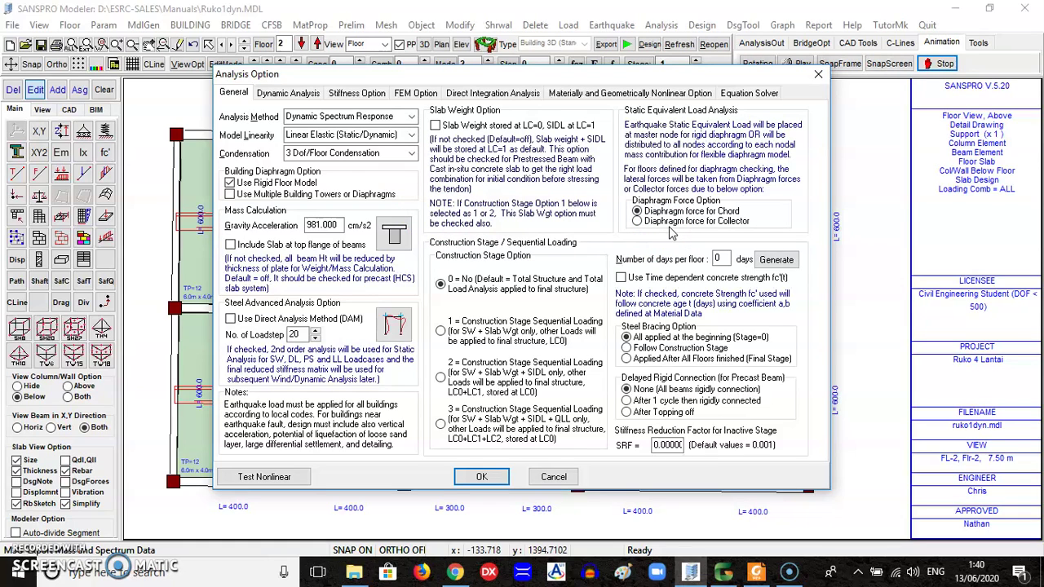
click(288, 93)
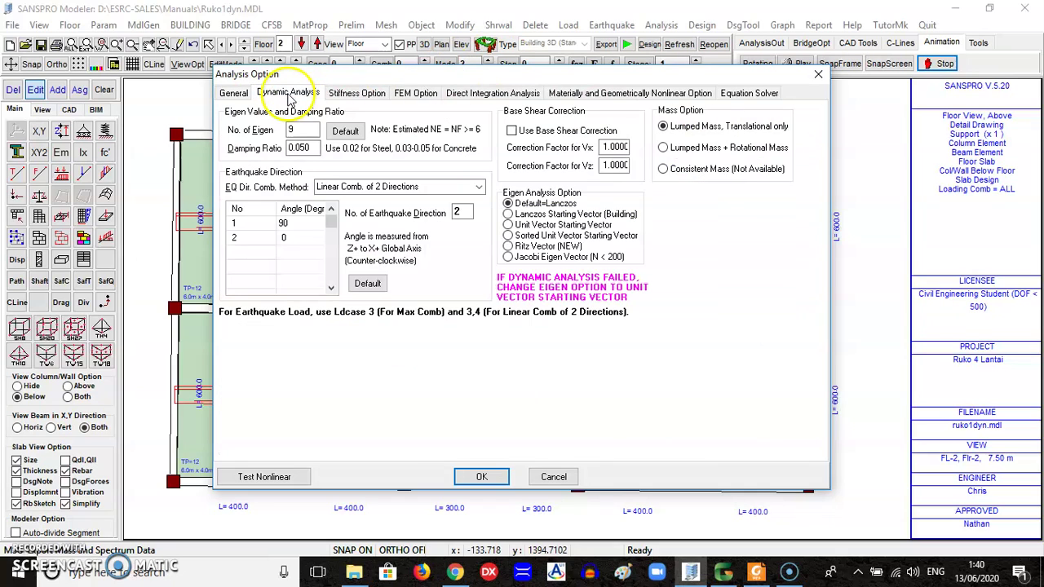
click(559, 132)
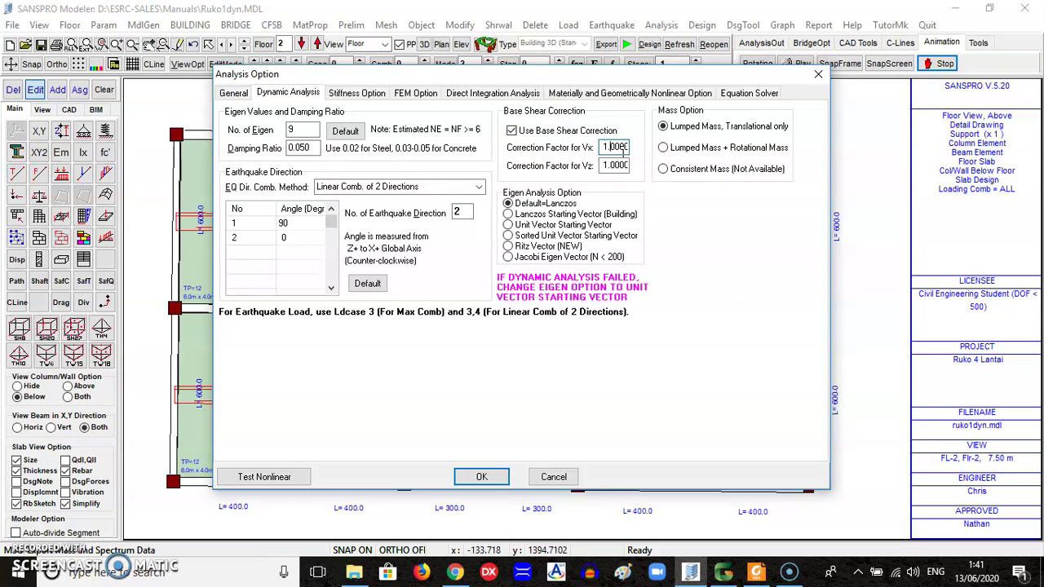
click(614, 164)
text(5)
click(479, 475)
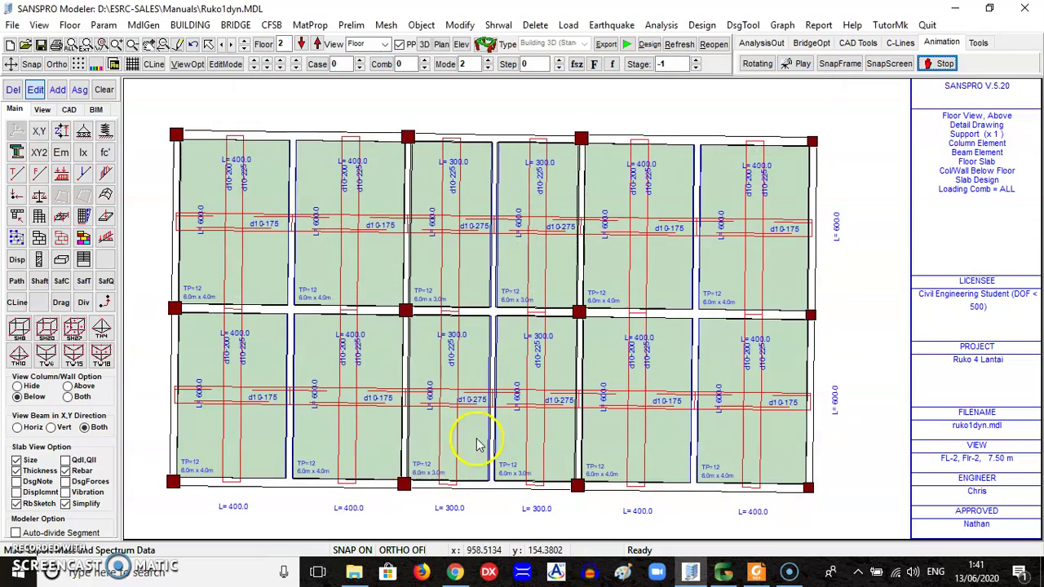
Step: Save the model with the base shear correction and export it as SANS data with model integrity checking, continuing past the Structural Model Advisor
click(12, 25)
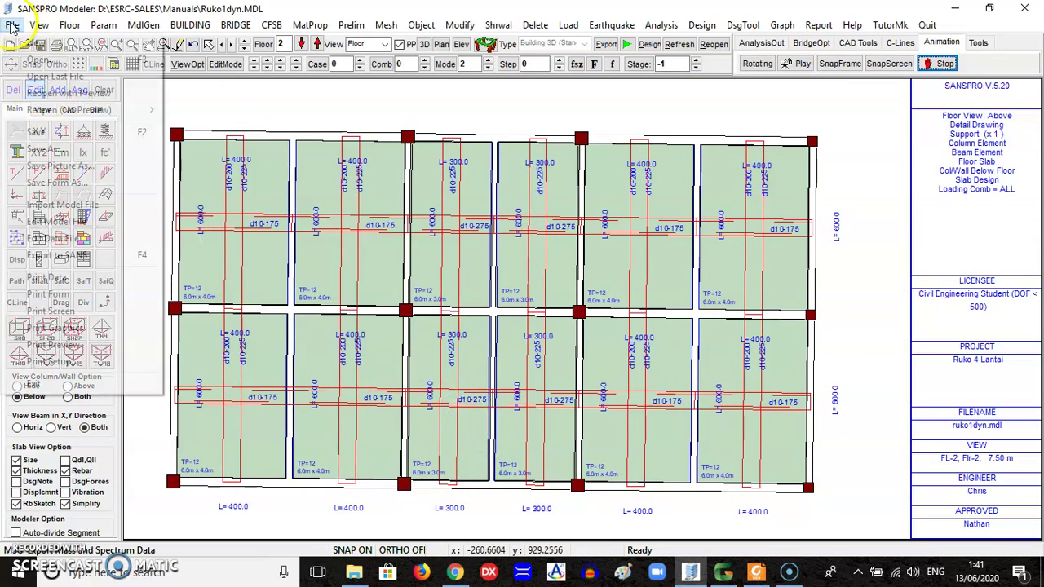
click(24, 132)
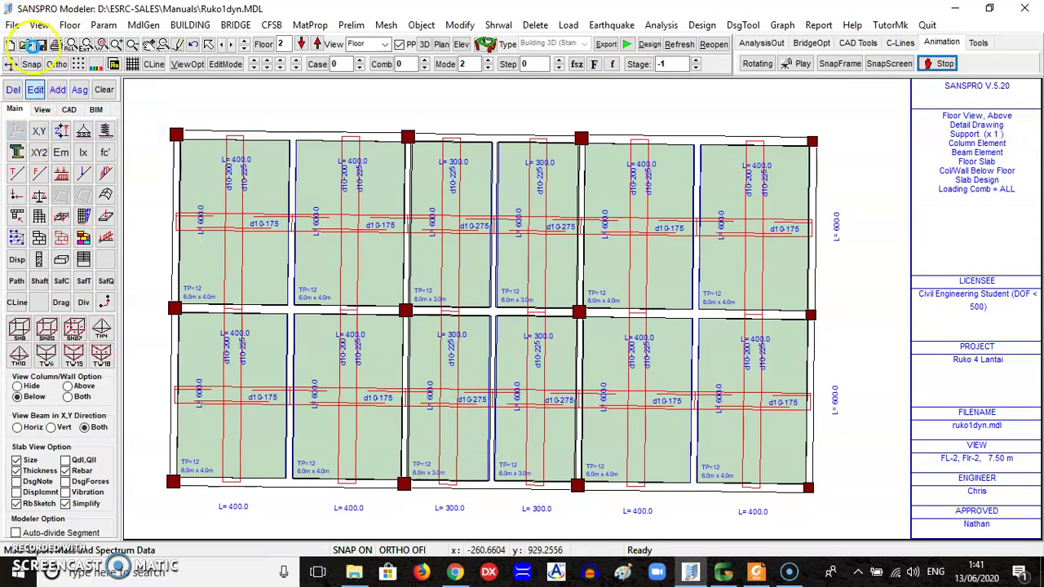
click(12, 24)
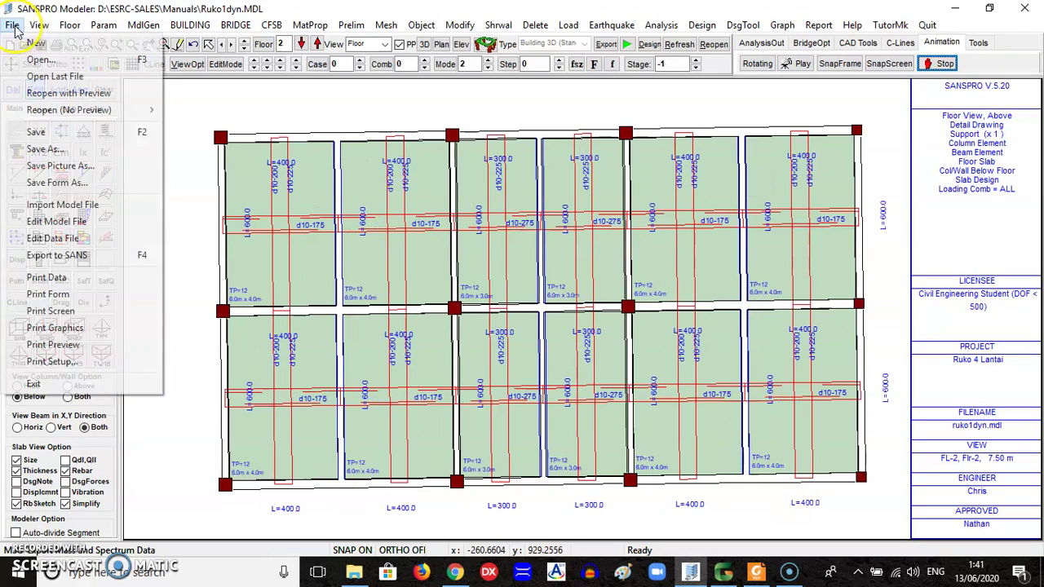
click(66, 256)
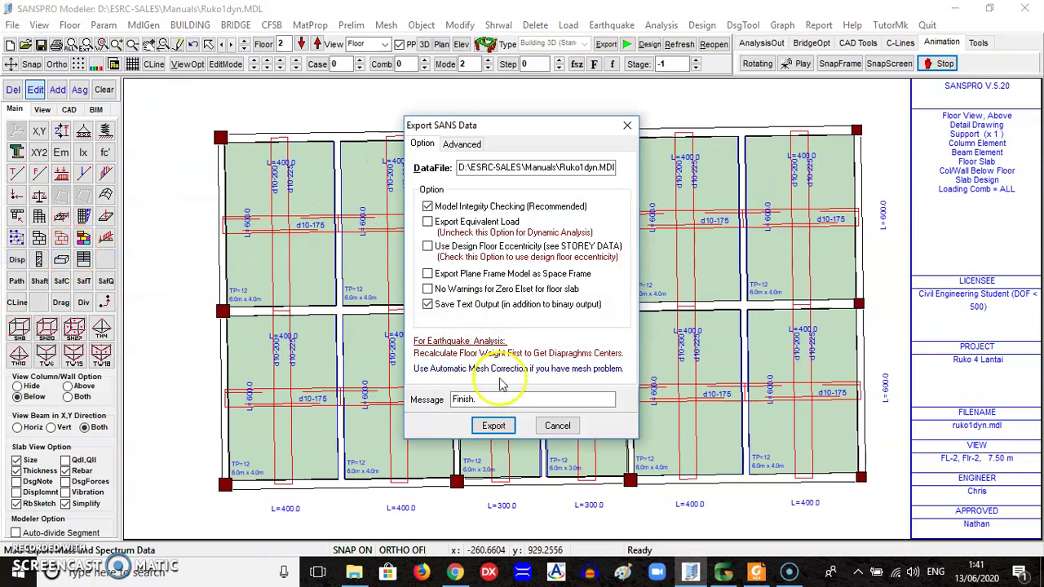
click(493, 426)
click(626, 303)
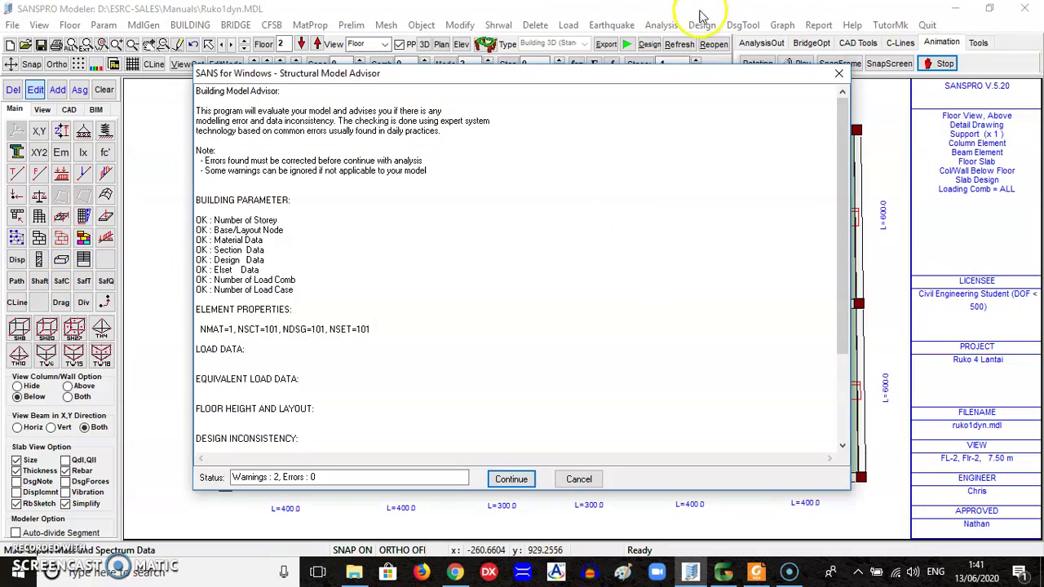
click(515, 481)
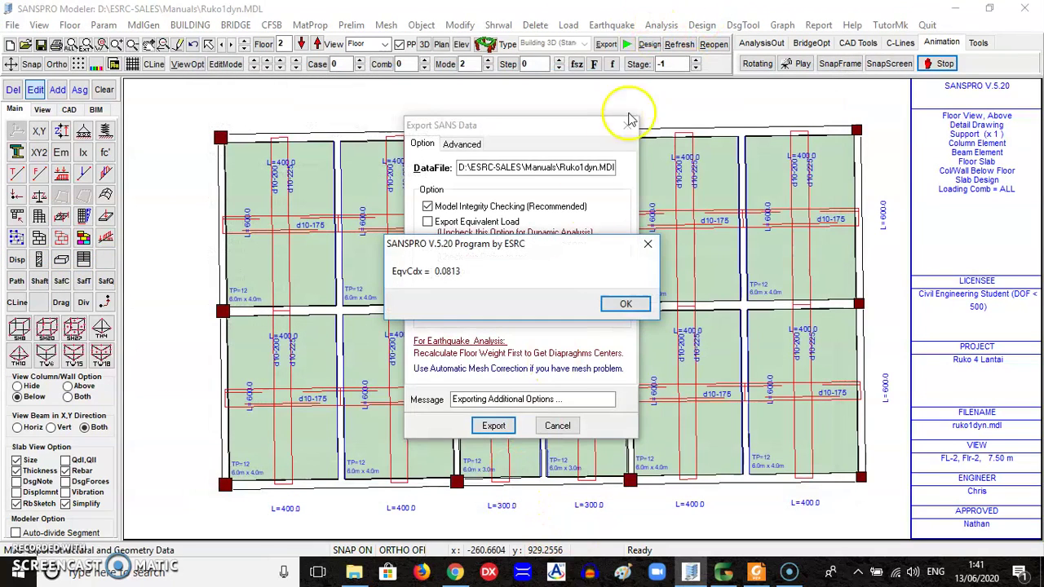
click(626, 304)
Step: Rerun the dynamic analysis, retrying the eigenvalue iteration with a different starting vector and a subspace dimension size of 12
click(662, 25)
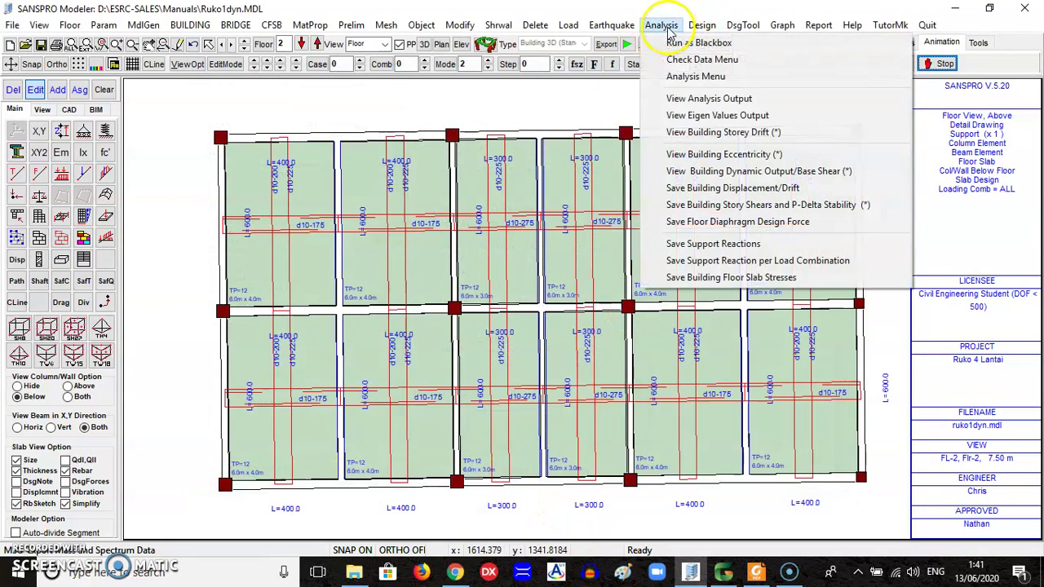
click(677, 79)
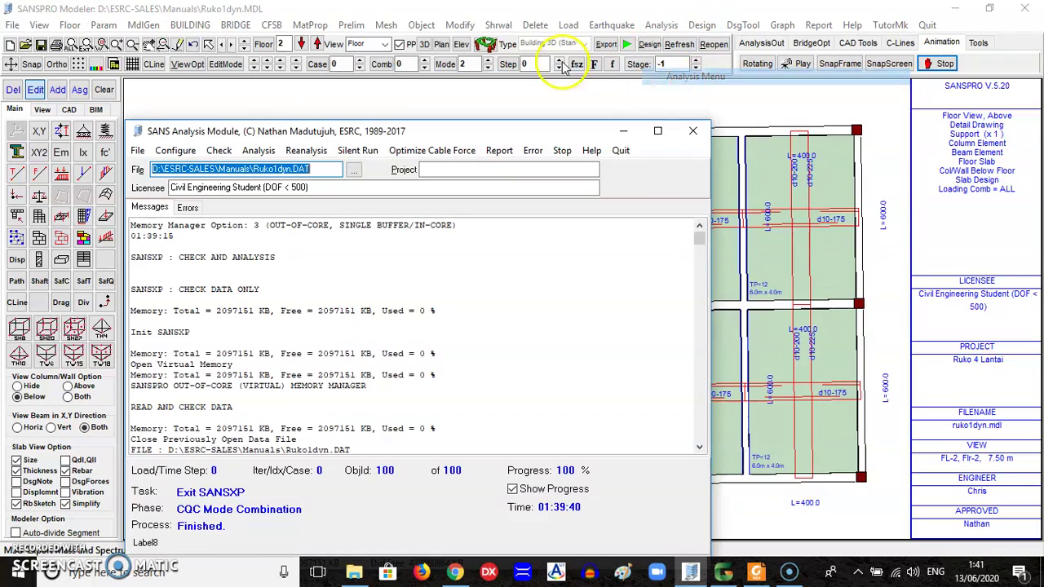
click(256, 151)
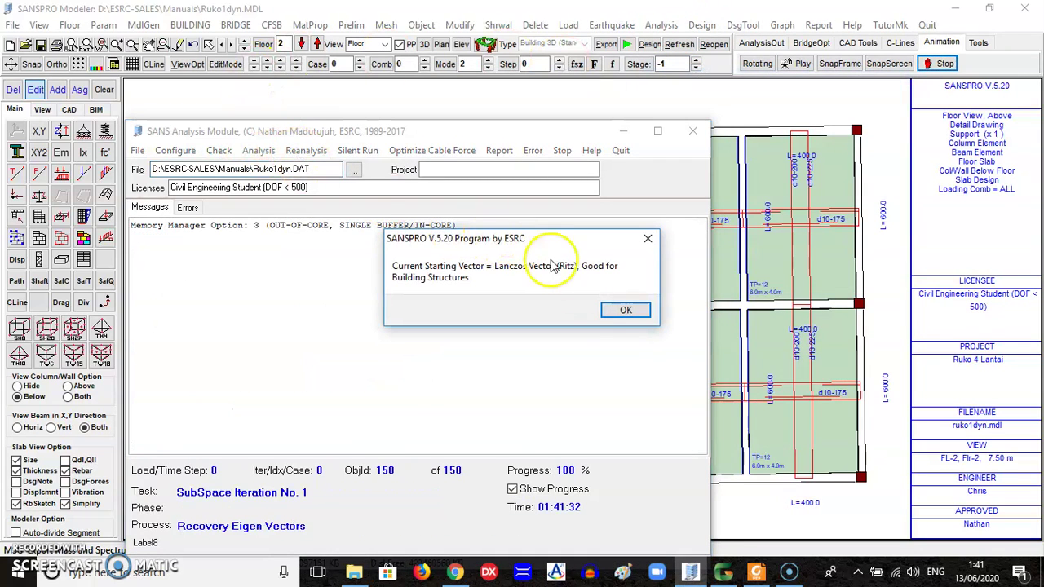
click(626, 310)
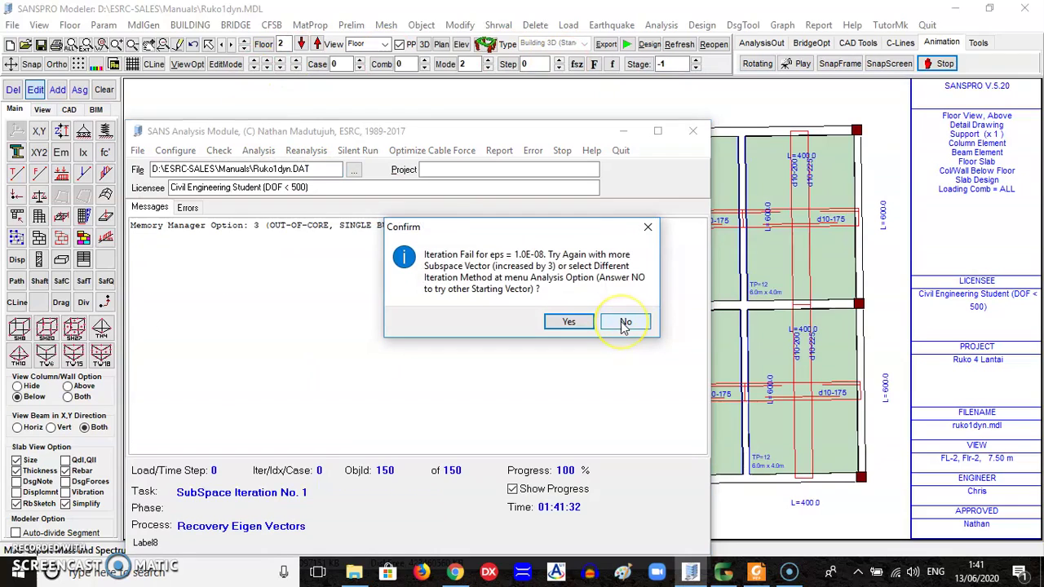
click(625, 322)
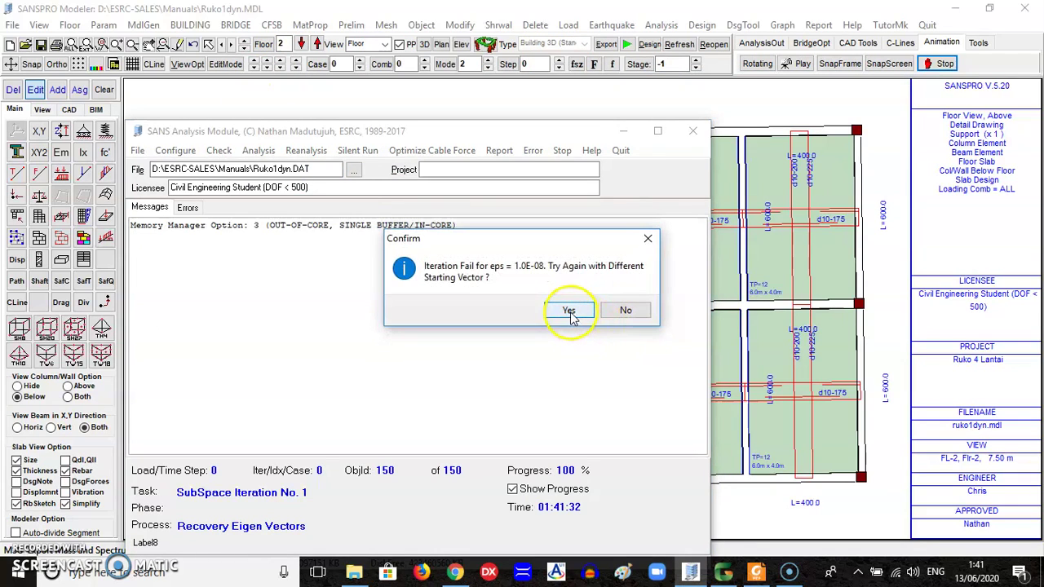
click(571, 314)
click(616, 311)
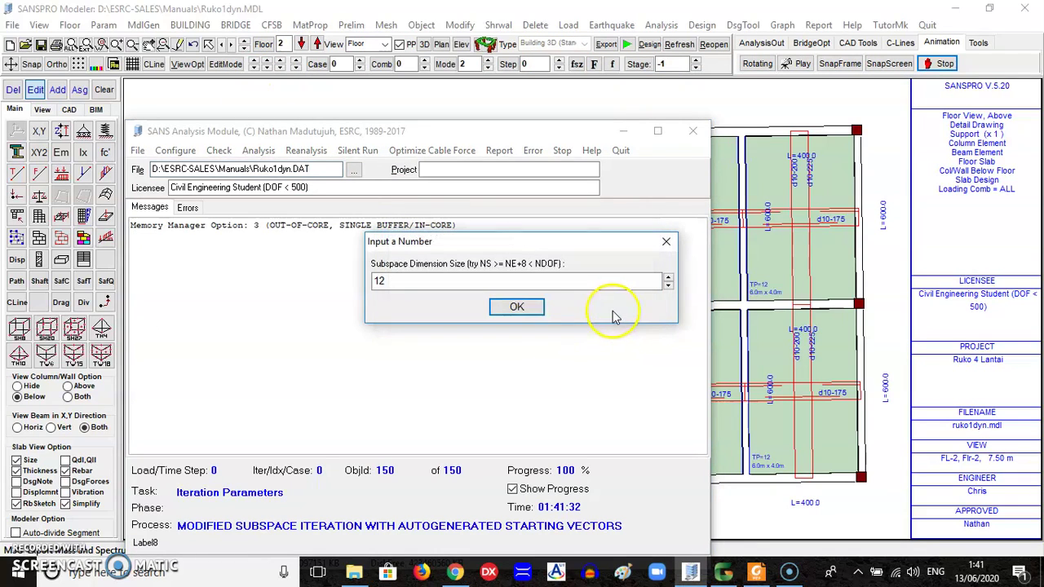
click(538, 308)
click(531, 309)
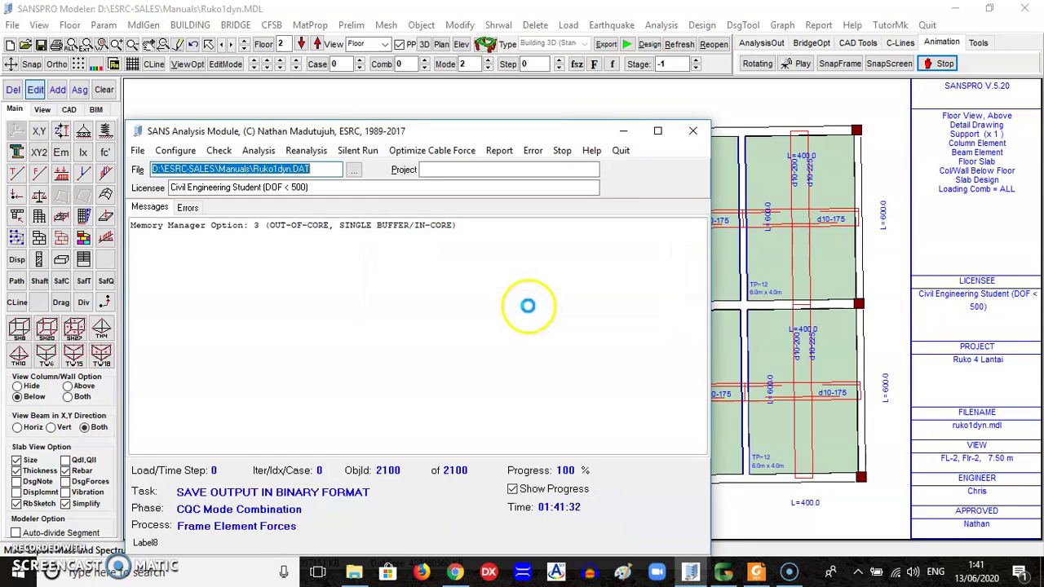
click(618, 313)
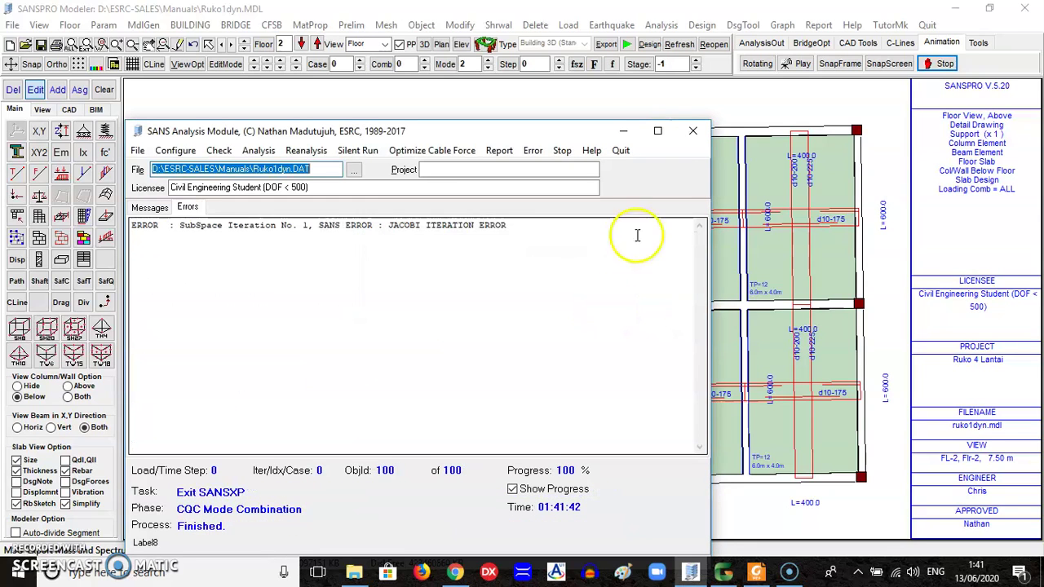
click(691, 131)
Step: Open the updated building dynamic output report and check the corrected base shear ratio for the Z direction
click(701, 25)
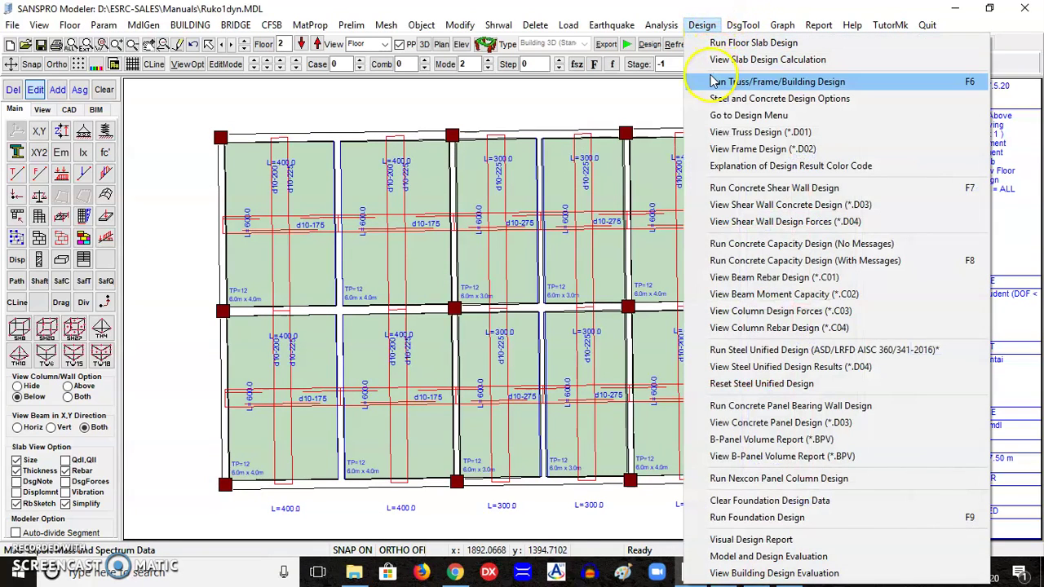
click(670, 25)
click(670, 26)
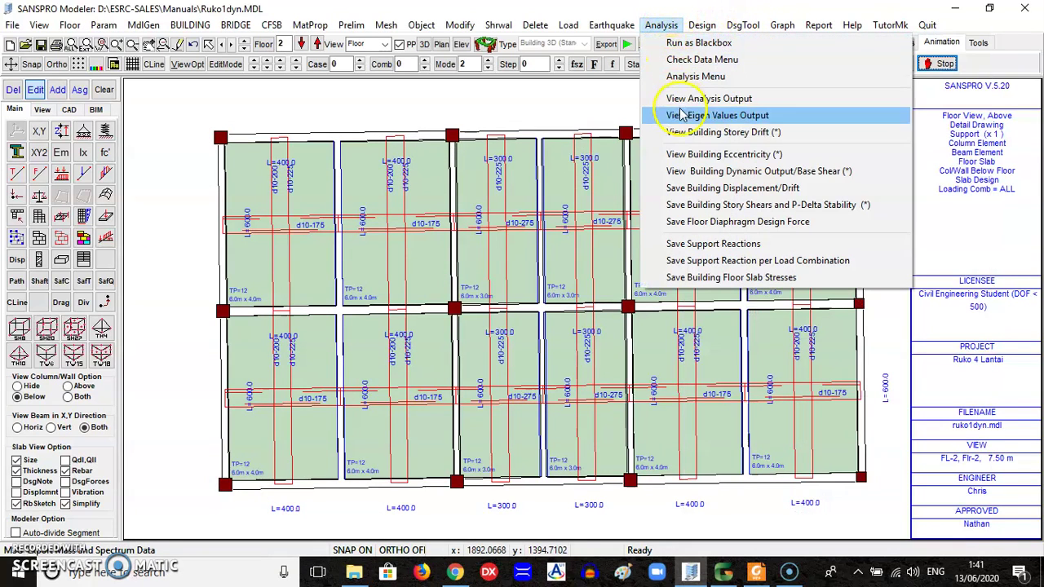
click(758, 173)
drag(804, 137, 826, 421)
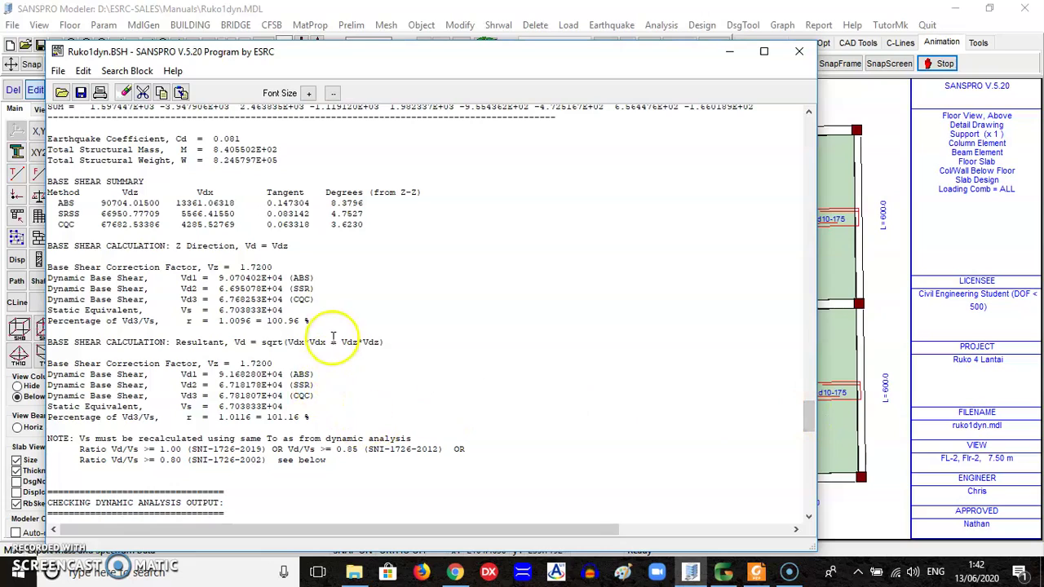